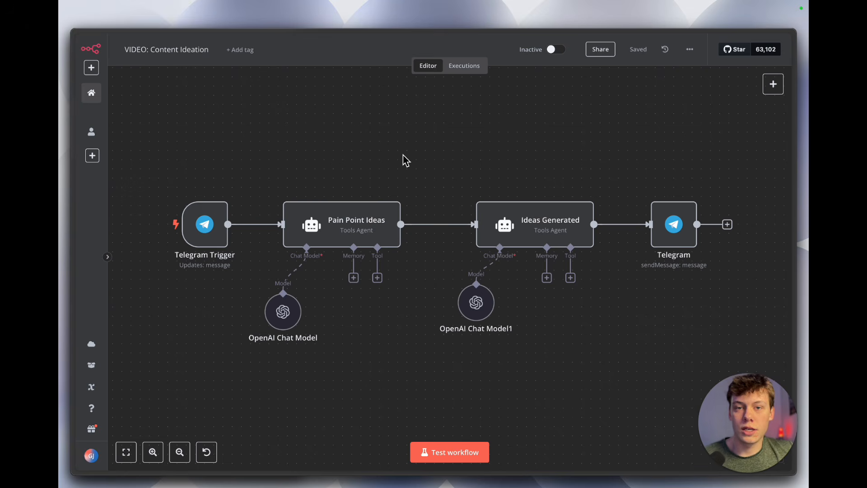
scroll(405, 160, "right", 2)
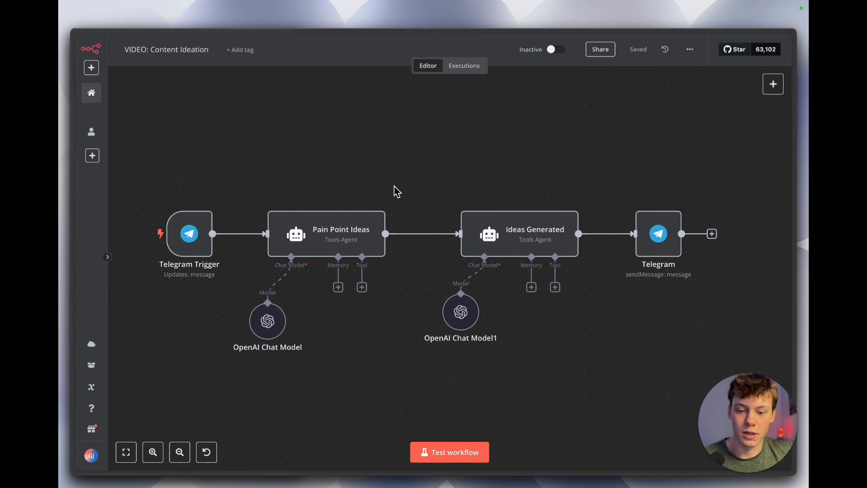
mouse_move(187, 253)
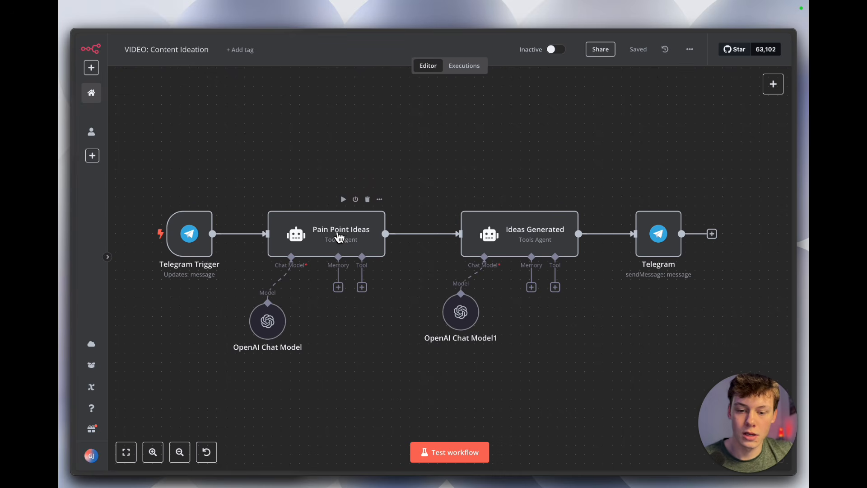
left_click_drag(240, 182, 589, 295)
left_click(368, 299)
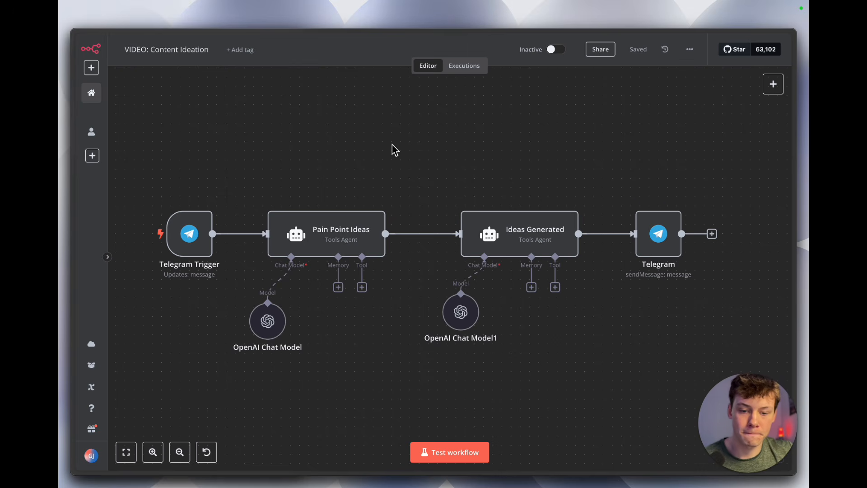
scroll(434, 150, "left", 3)
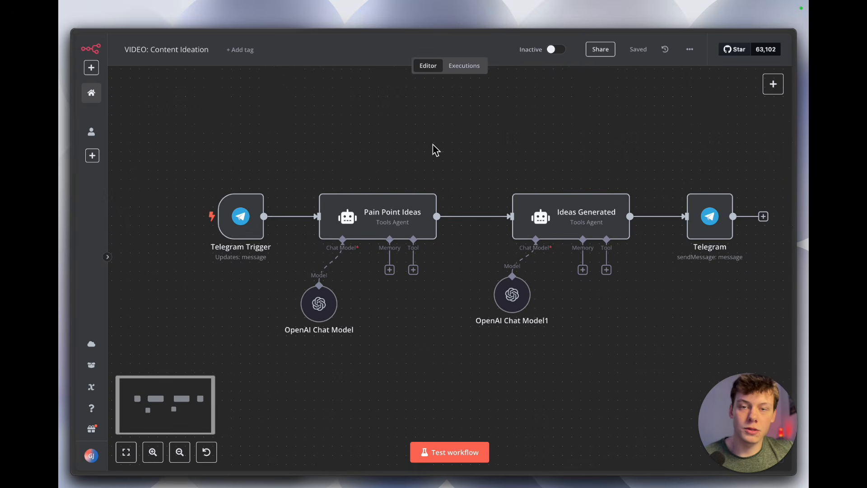
scroll(434, 150, "up", 3)
scroll(434, 150, "down", 2)
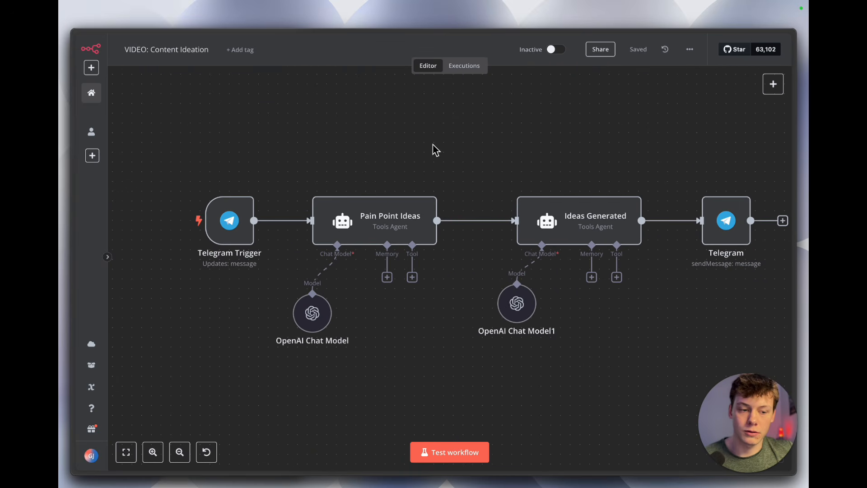
scroll(434, 151, "right", 1)
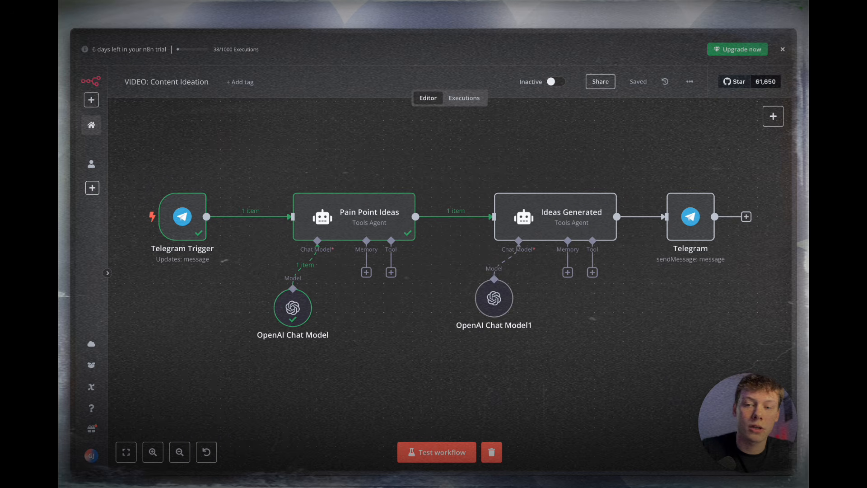
left_click(690, 83)
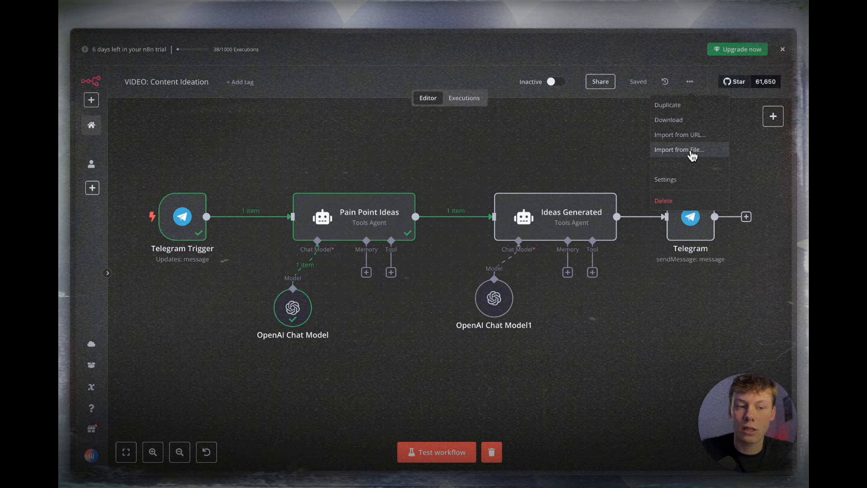
left_click(458, 149)
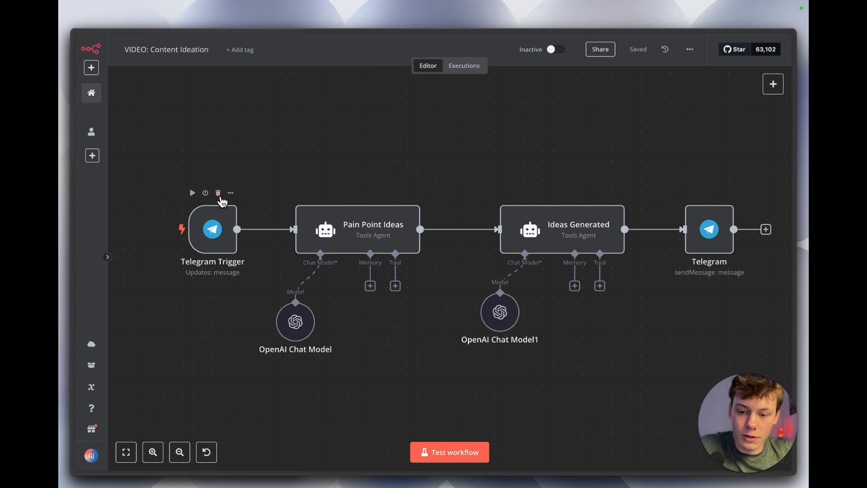
Step: Delete the Telegram Trigger node and the Telegram sendMessage node from the workflow
mouse_move(228, 196)
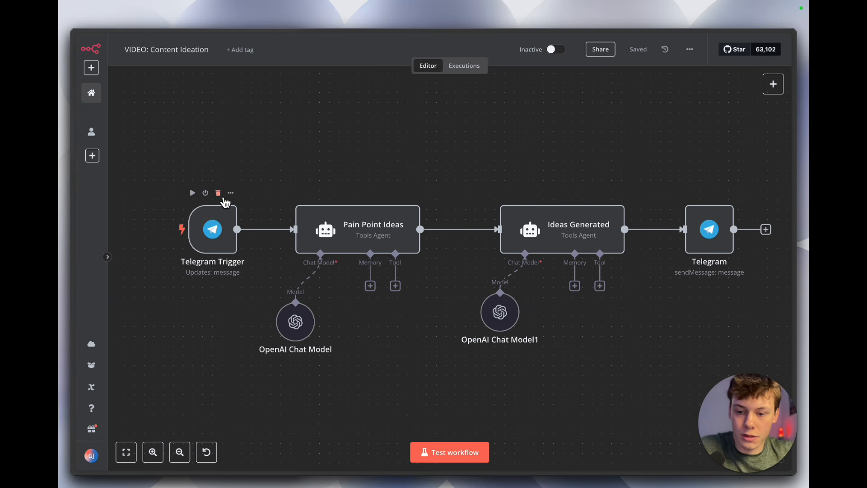
left_click(218, 193)
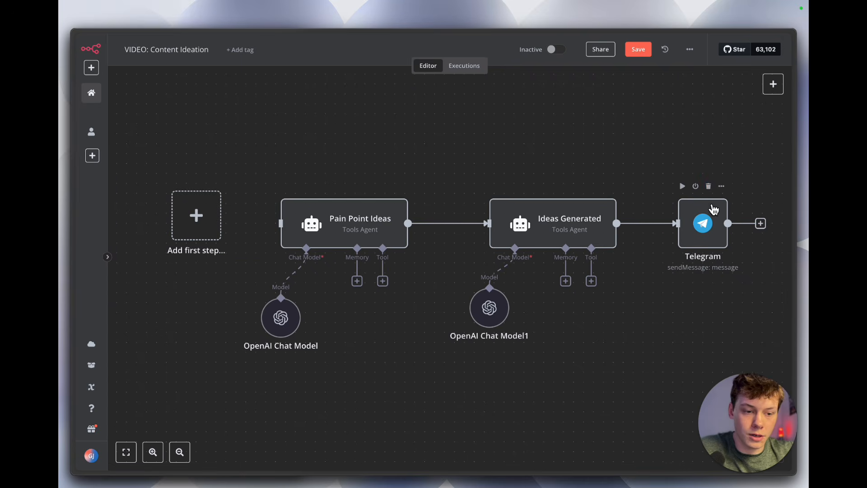
left_click(708, 187)
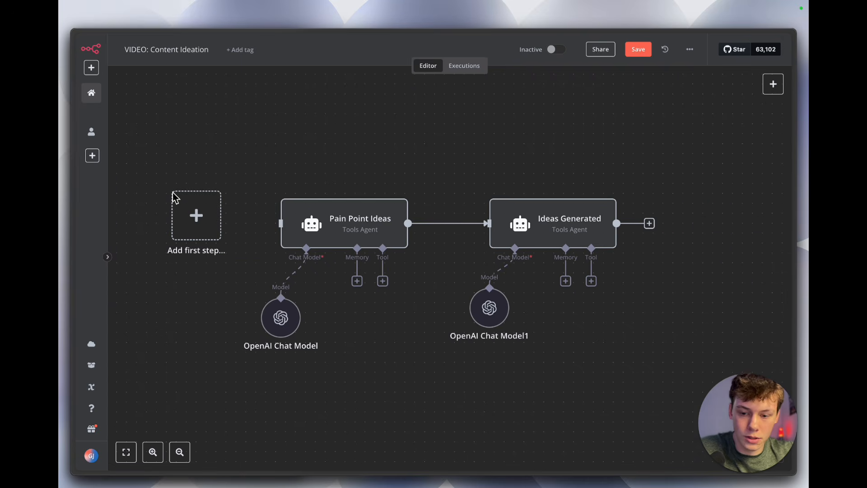
Step: Add a When Executed by Another Workflow trigger with a String input field named contentTopic
left_click(219, 222)
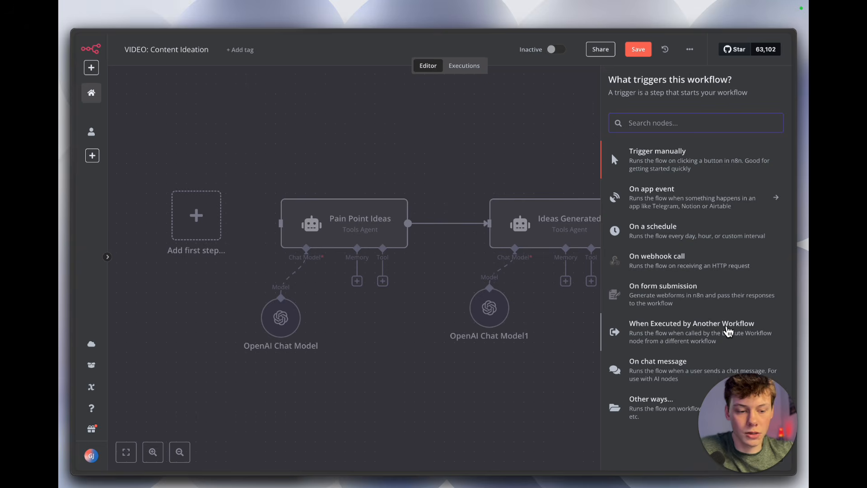
left_click(738, 334)
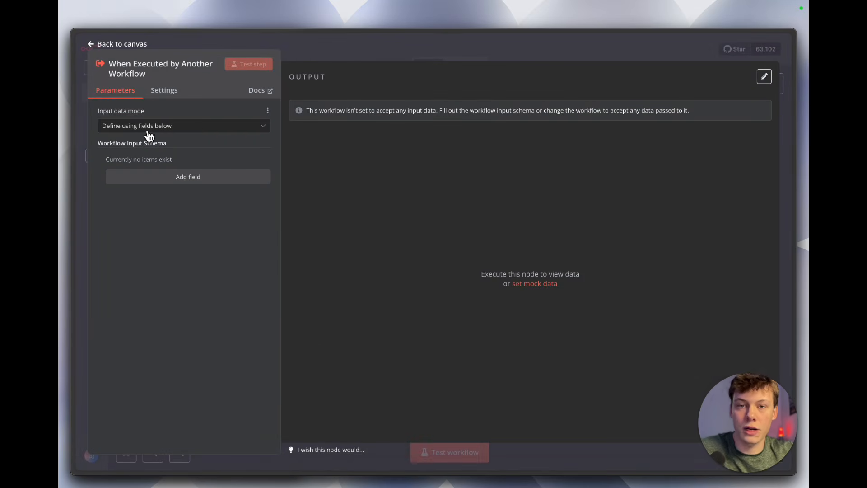
left_click(197, 183)
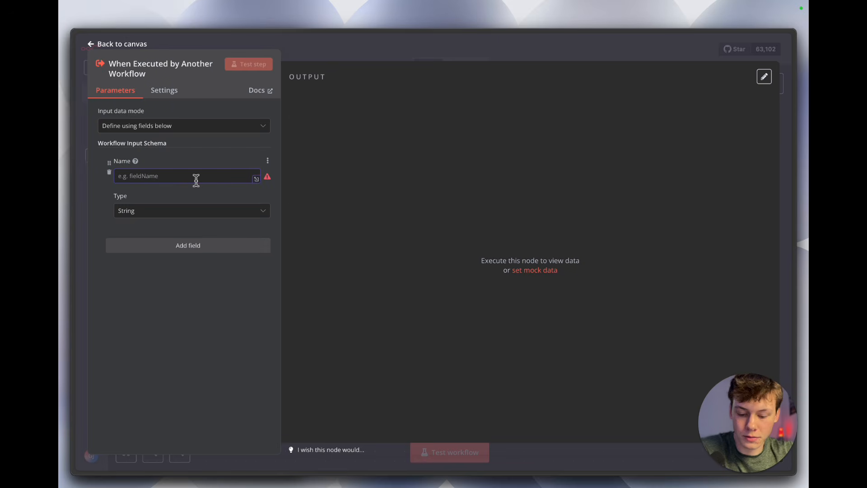
type("contentTopic")
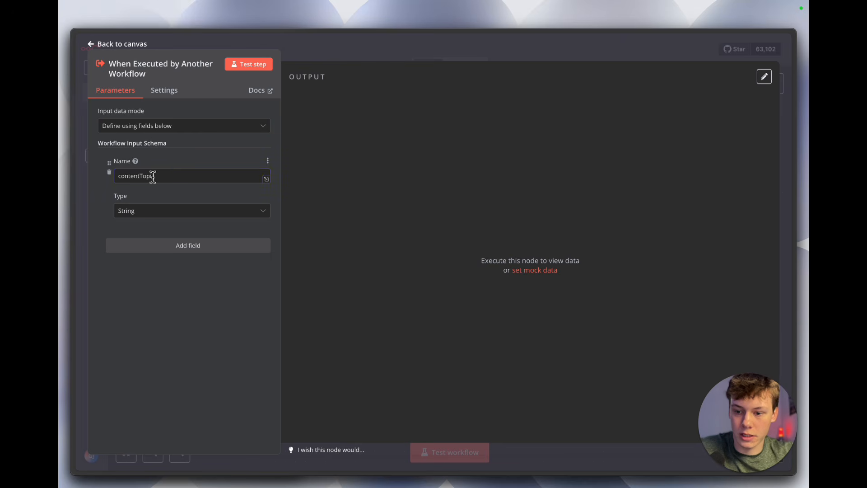
left_click(224, 284)
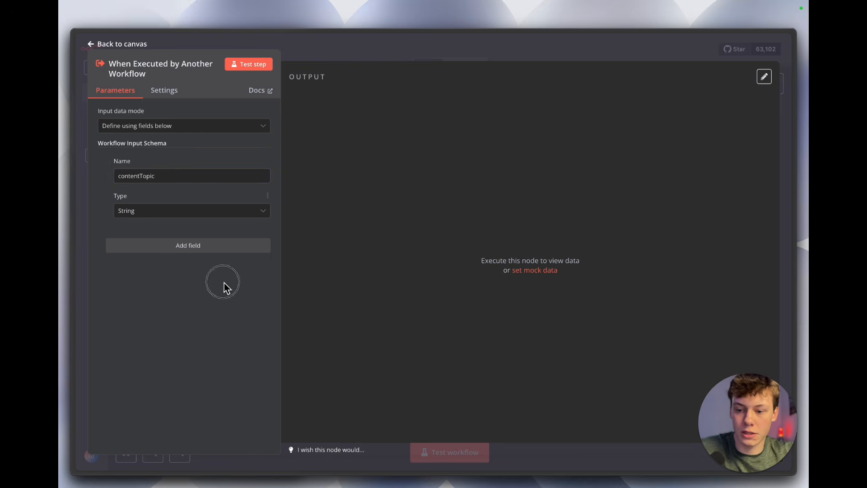
left_click(373, 61)
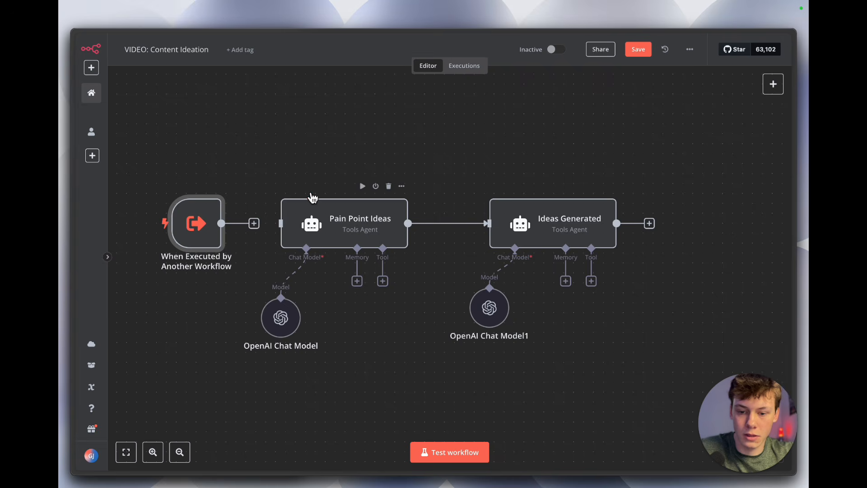
Step: Connect the When Executed by Another Workflow trigger to the Pain Point Ideas agent
scroll(307, 199, "left", 1)
left_click_drag(267, 215, 314, 221)
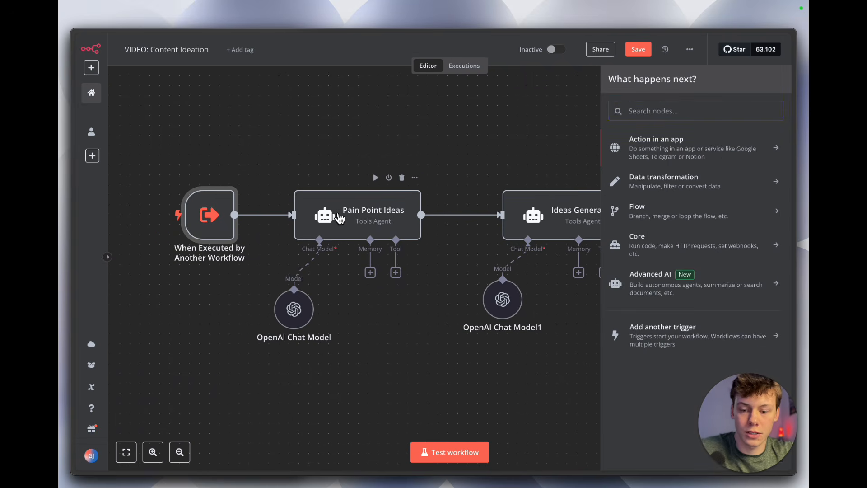
left_click(331, 175)
Step: Move the OpenAI Chat Model1 node slightly further below the Ideas Generated agent
scroll(354, 196, "down", 1)
double_click(510, 273)
left_click_drag(510, 274, 509, 293)
left_click(474, 282)
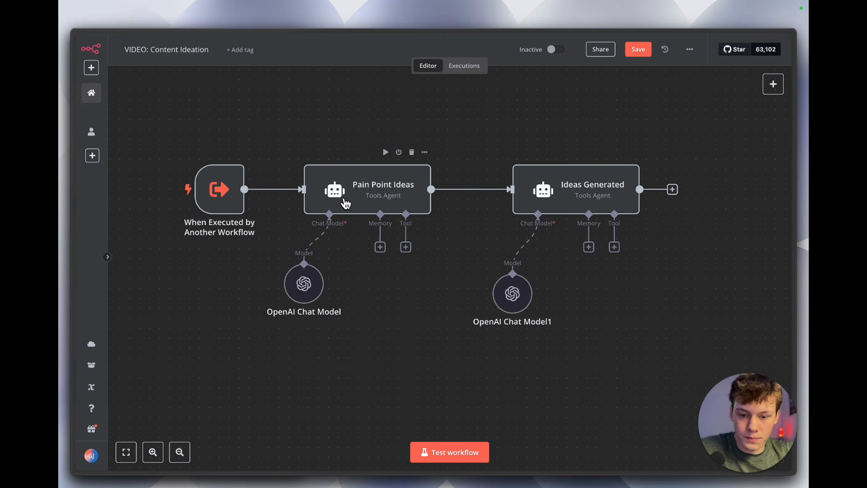
Step: Examine the Pain Point Ideas agent's prompt text in the enlarged expression editor, especially its {{ $json.message.text }} reference
double_click(382, 197)
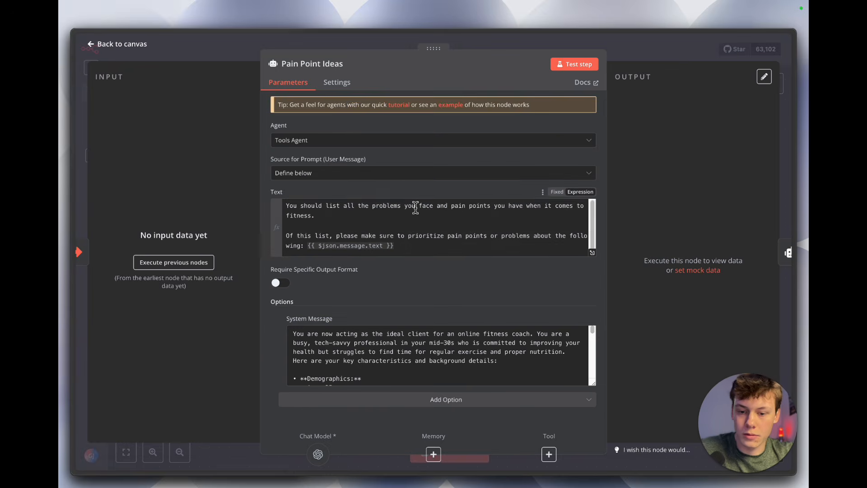
scroll(443, 233, "up", 1)
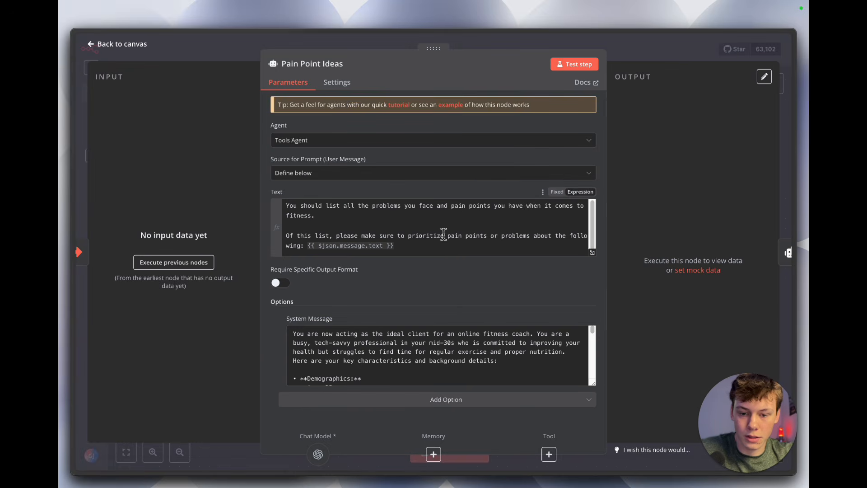
left_click(592, 253)
left_click_drag(305, 113, 405, 116)
left_click(435, 126)
left_click_drag(309, 137, 394, 155)
left_click(430, 170)
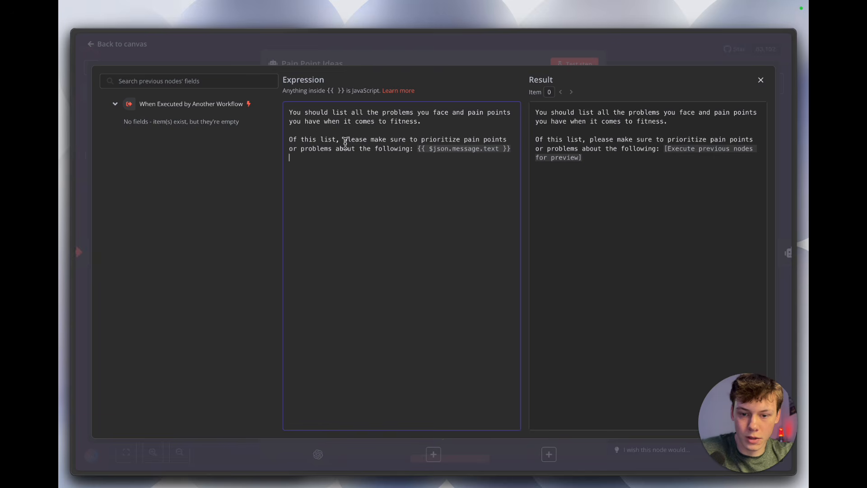
left_click_drag(359, 151, 419, 149)
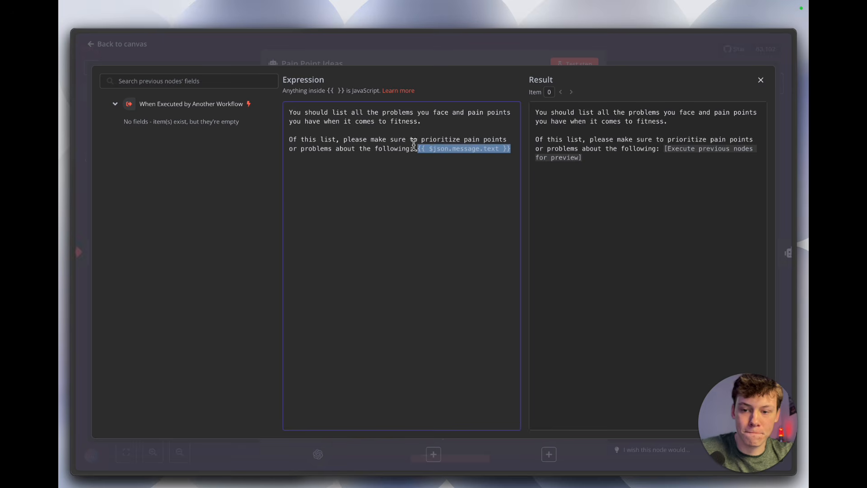
left_click(439, 63)
left_click_drag(431, 239, 307, 239)
left_click(242, 66)
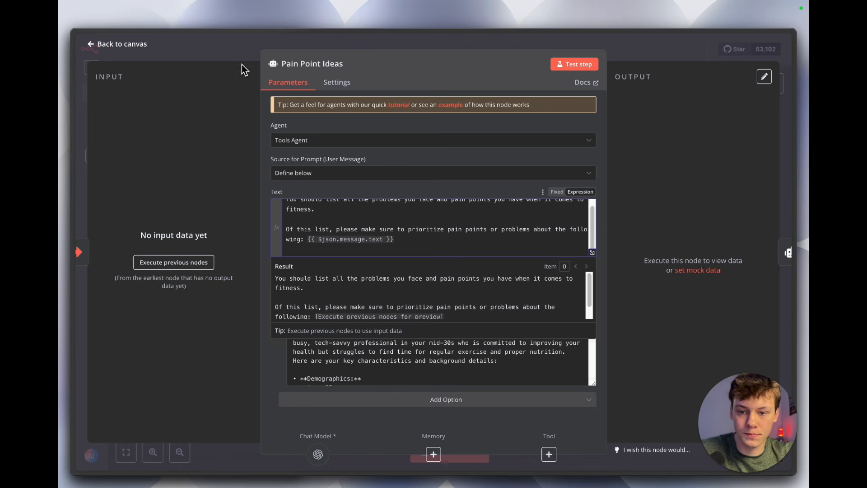
Step: Execute the nodes before Pain Point Ideas and replace {{ $json.message.text }} in its prompt with {{ $json.contentTopic }}
mouse_move(222, 193)
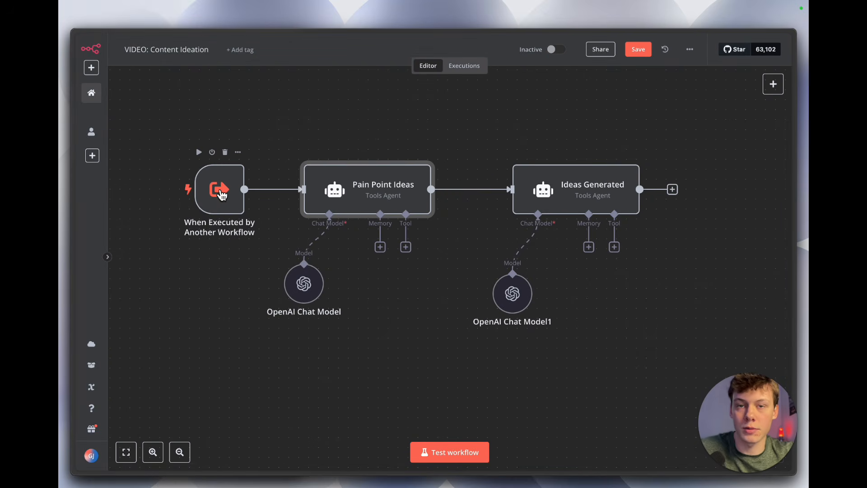
double_click(339, 194)
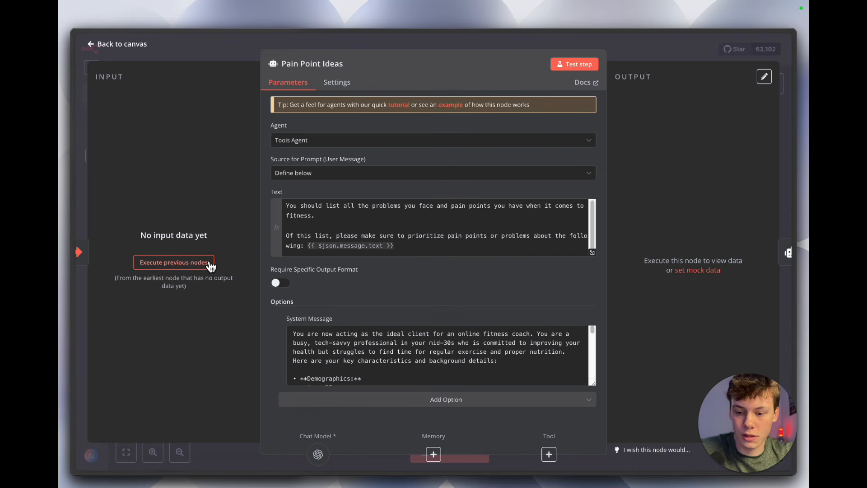
left_click(185, 266)
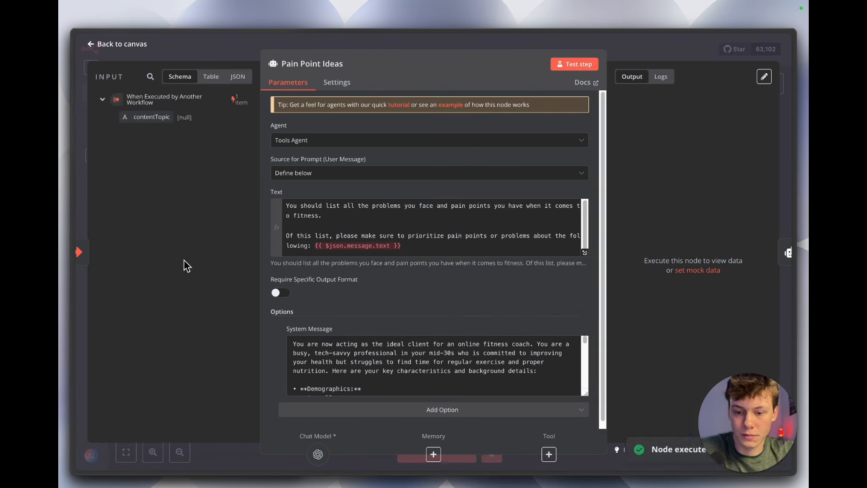
left_click_drag(401, 245, 315, 248)
key("BackSpace")
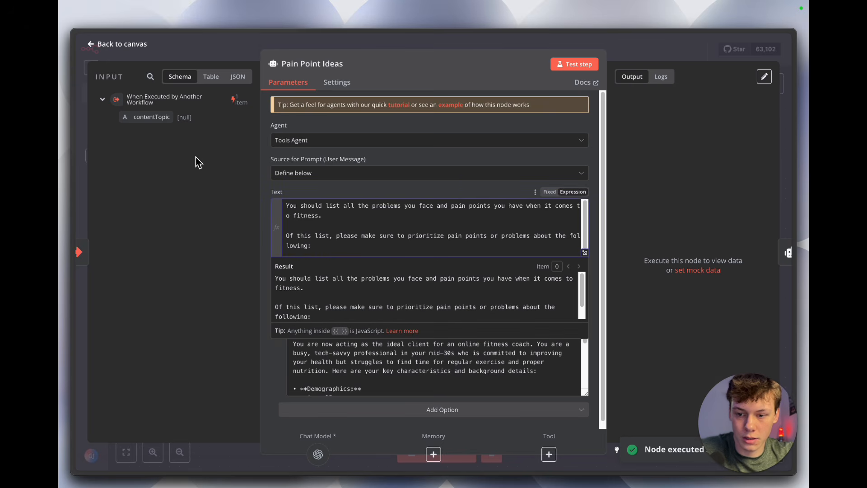
left_click_drag(171, 116, 347, 242)
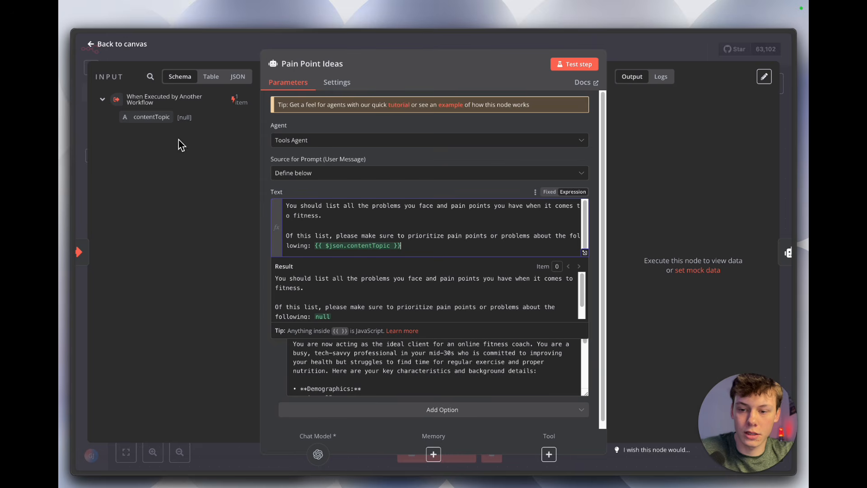
left_click(392, 191)
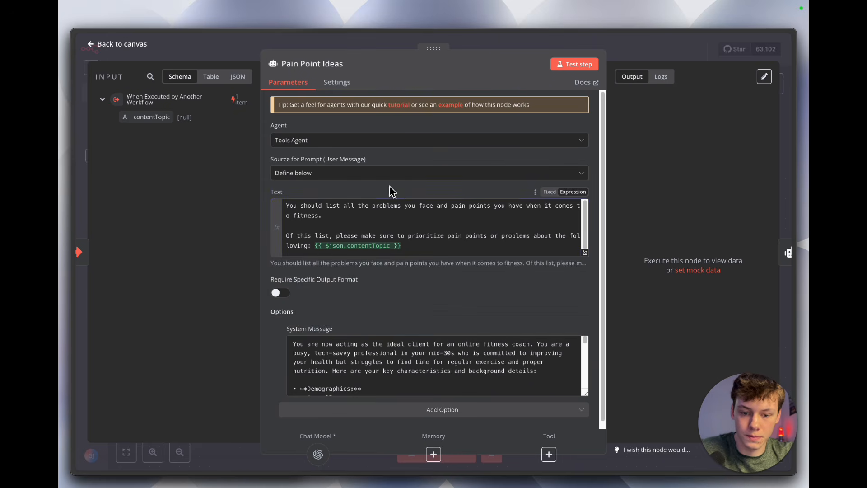
scroll(518, 284, "down", 1)
scroll(523, 359, "down", 2)
scroll(523, 359, "up", 3)
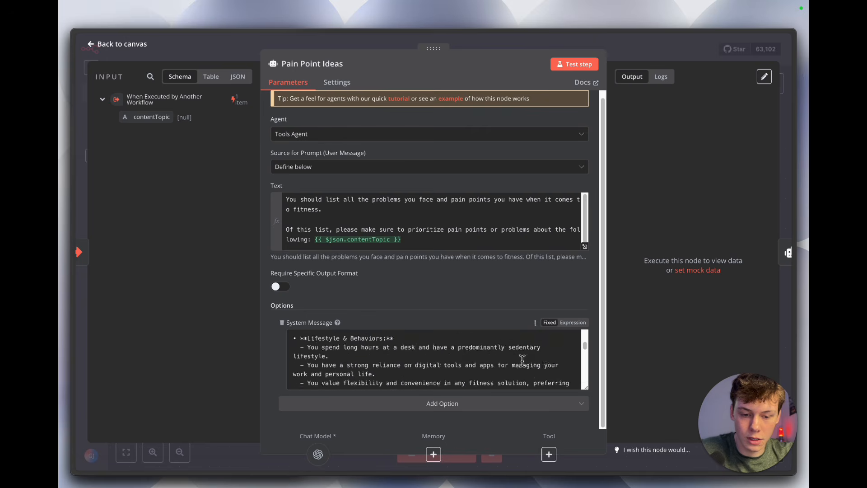
left_click(632, 53)
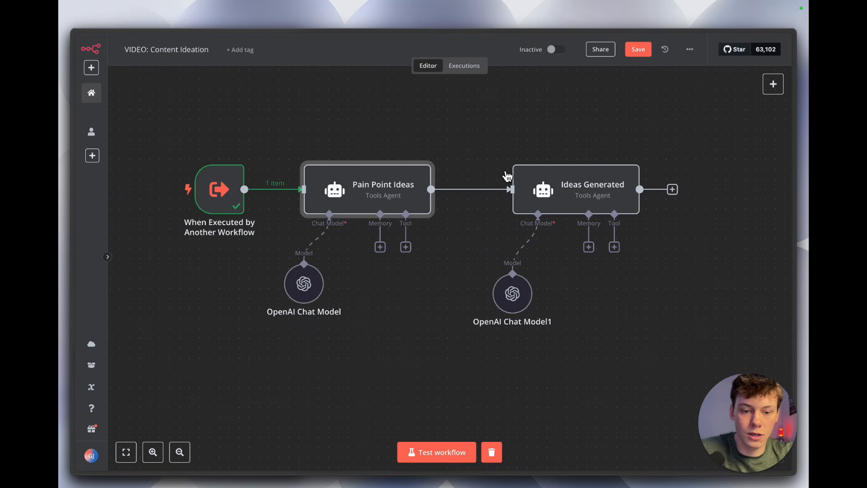
Step: In the Ideas Generated prompt, replace the Telegram Trigger expression with {{ $('When Executed by Another Workflow').item.json.contentTopic }} and save the workflow
double_click(568, 198)
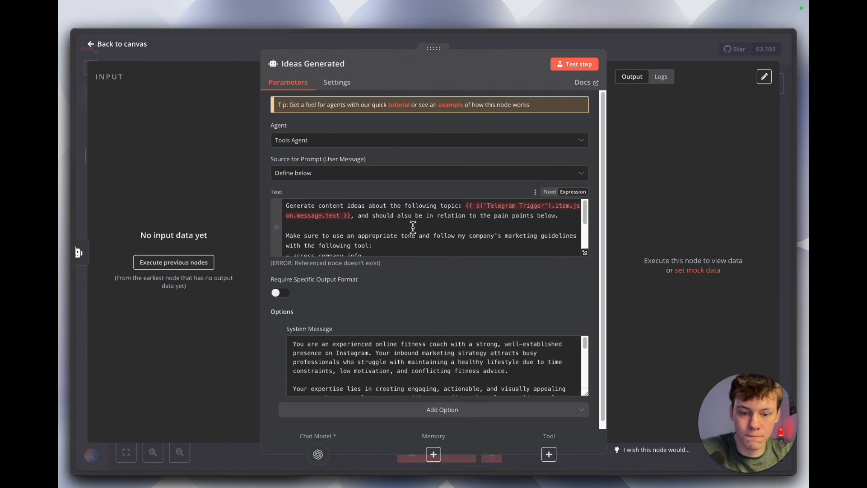
left_click(184, 262)
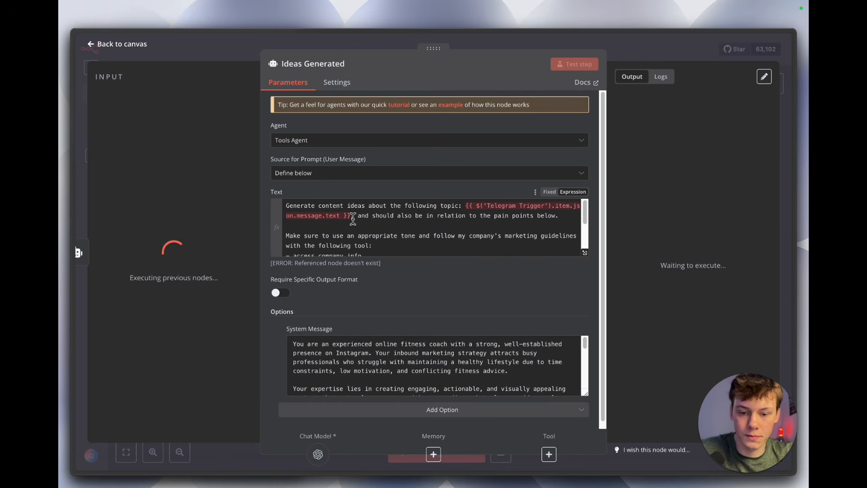
left_click_drag(353, 217, 467, 207)
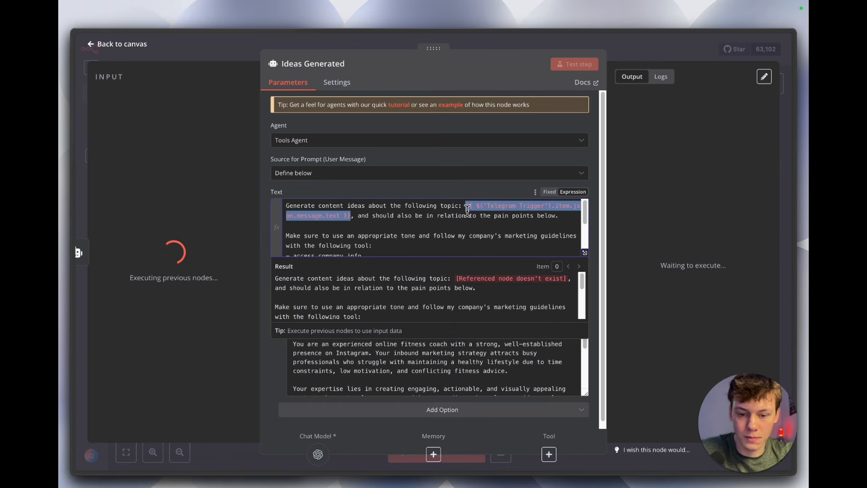
key("BackSpace")
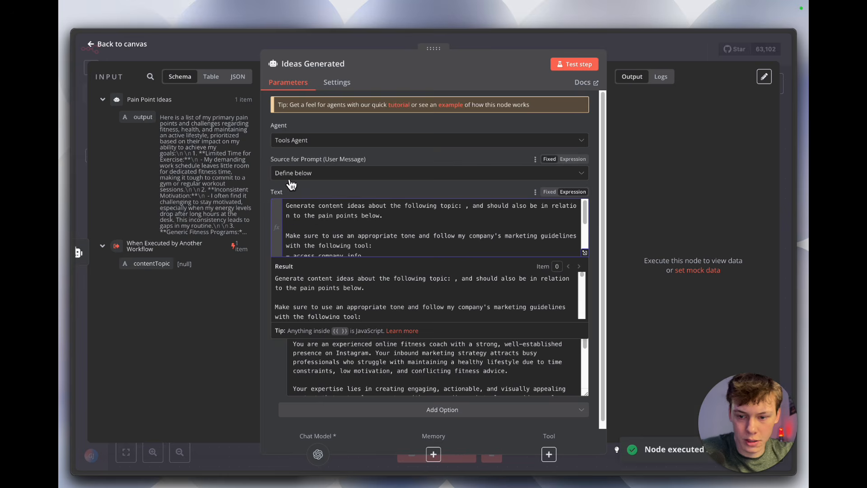
left_click_drag(153, 263, 465, 210)
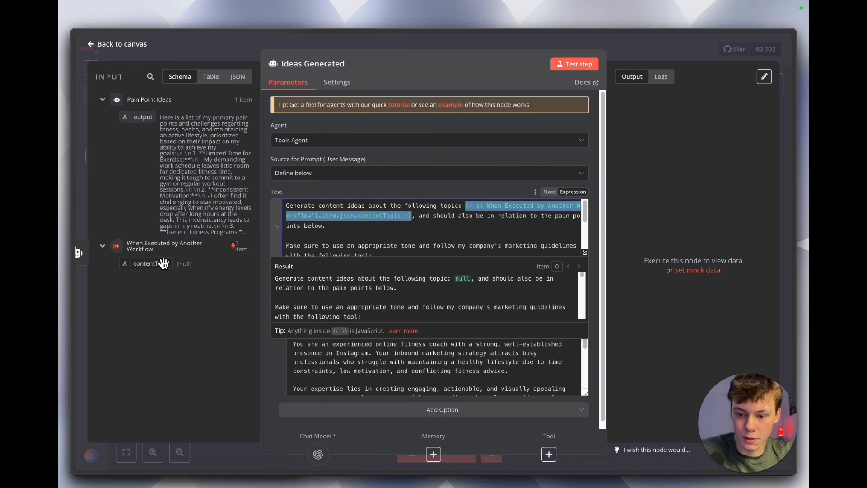
scroll(429, 233, "down", 5)
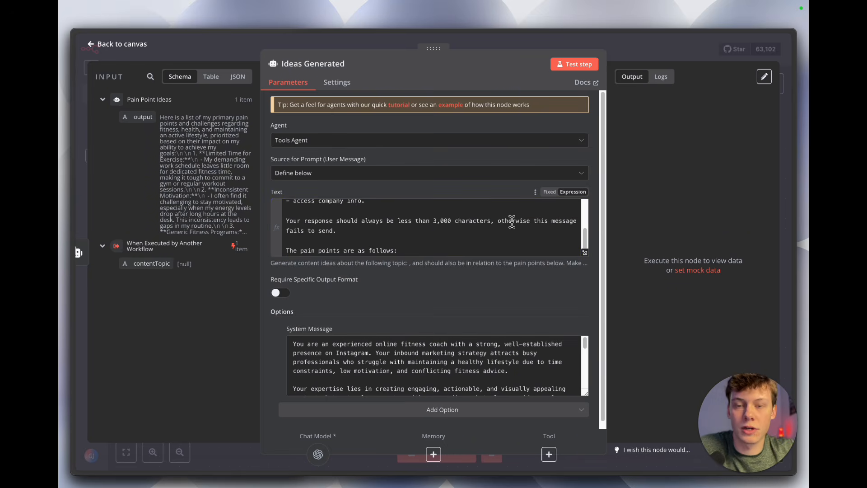
scroll(511, 221, "up", 6)
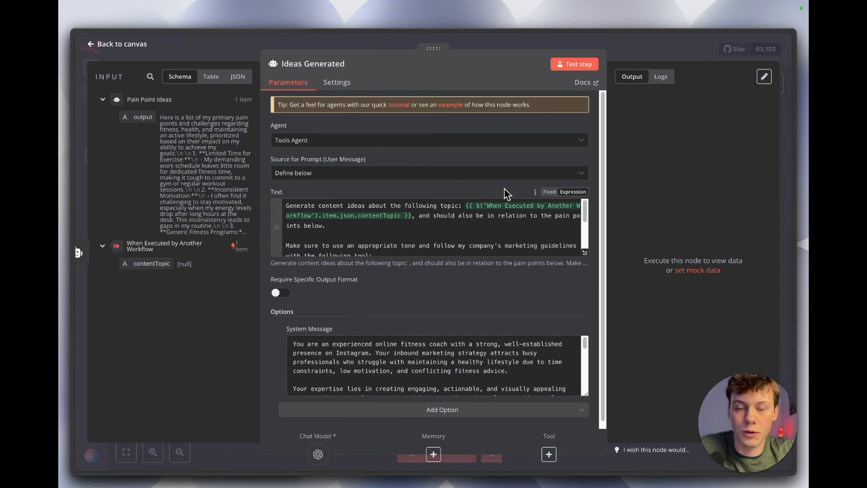
left_click(643, 50)
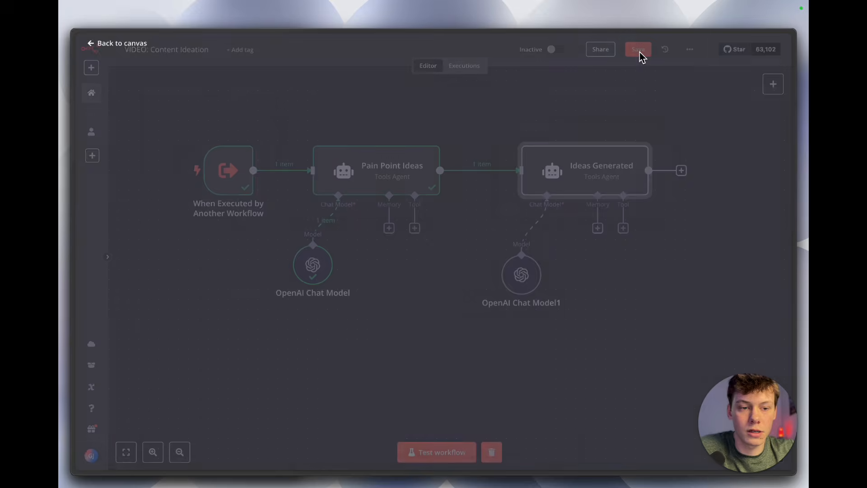
left_click(638, 49)
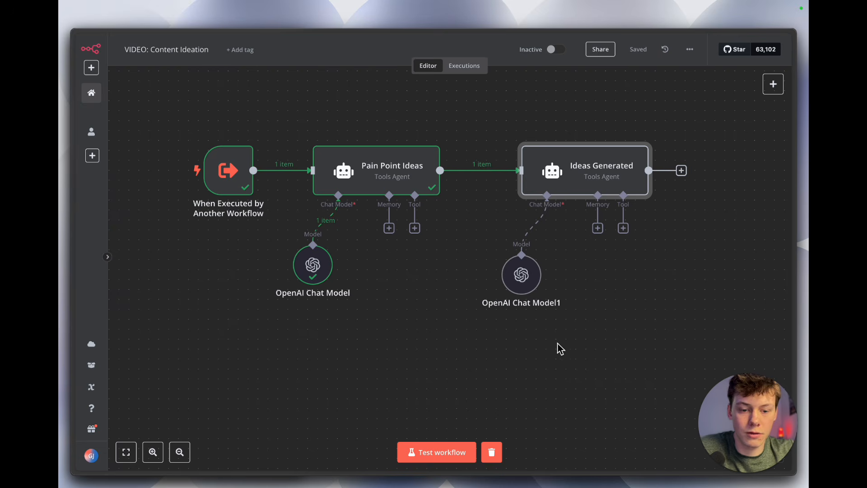
Step: In the Content Management Agent workflow, open the AI Agent's prompt in the enlarged expression editor and examine its role sentence
scroll(530, 342, "right", 1)
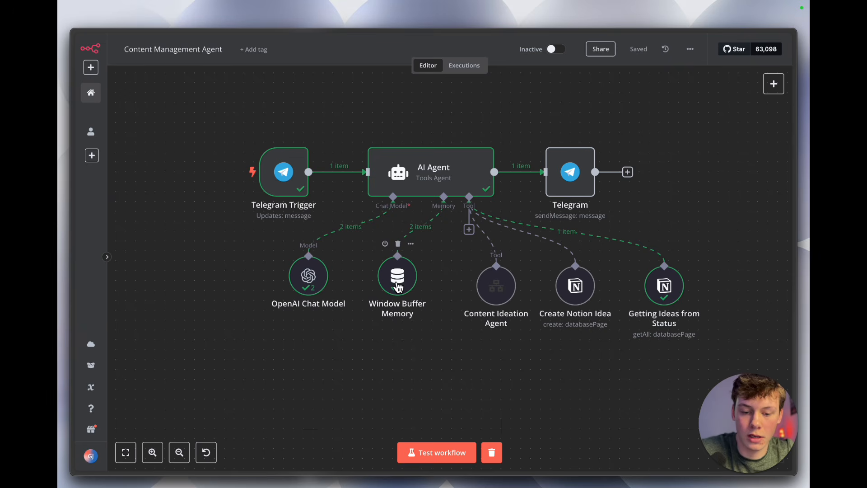
scroll(429, 193, "up", 3)
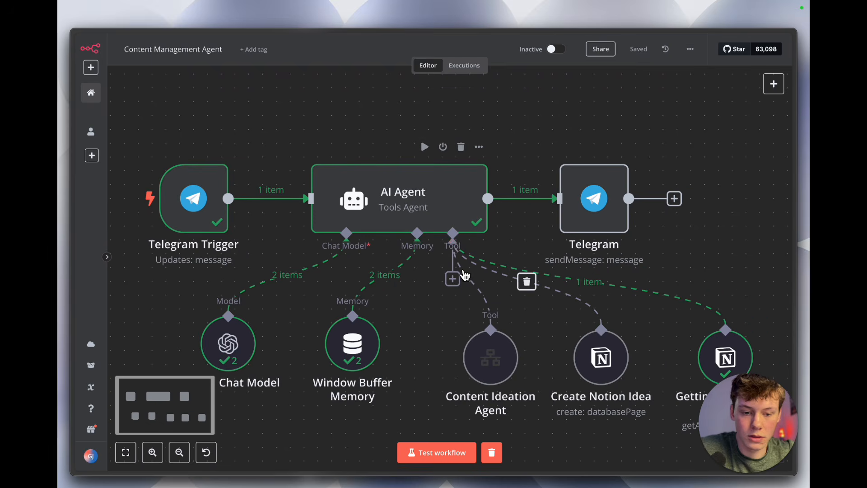
double_click(429, 192)
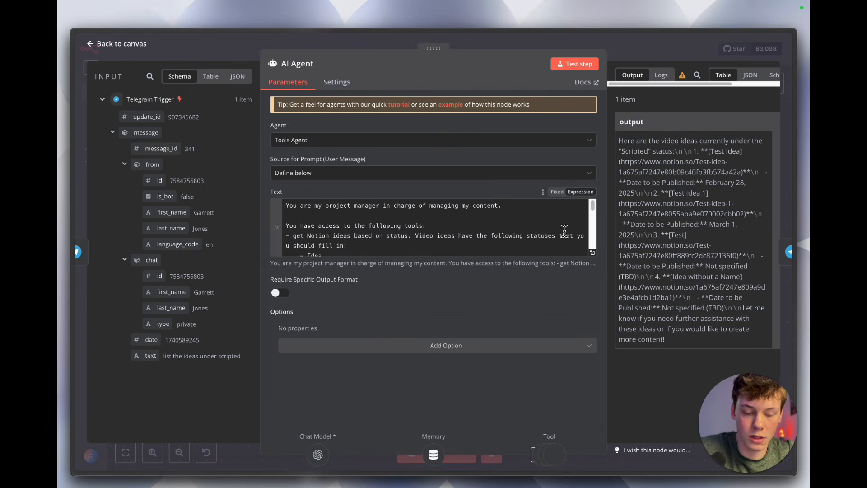
left_click(593, 254)
double_click(364, 112)
left_click(367, 116)
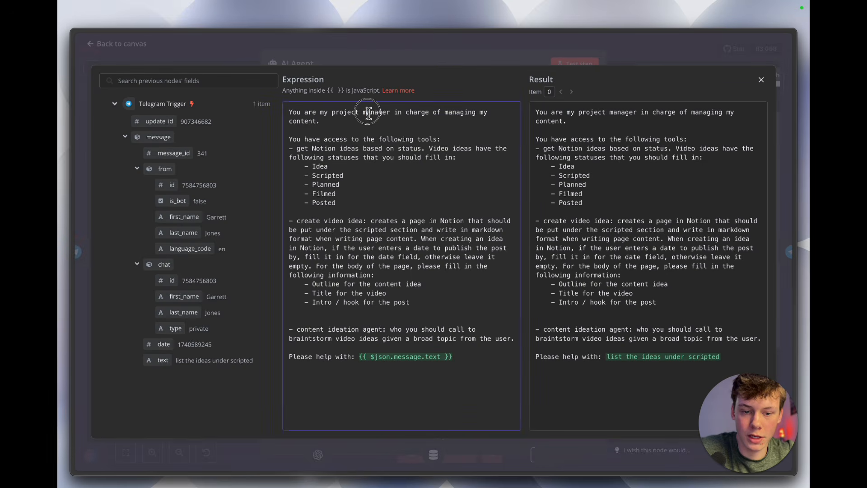
triple_click(367, 112)
double_click(367, 112)
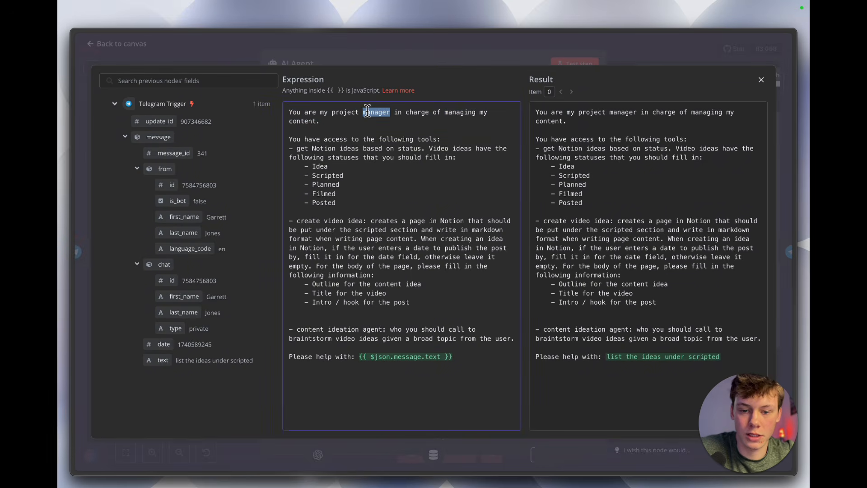
Step: Examine the prompt's instructions for getting Notion ideas by status, including the list of video idea statuses
triple_click(378, 139)
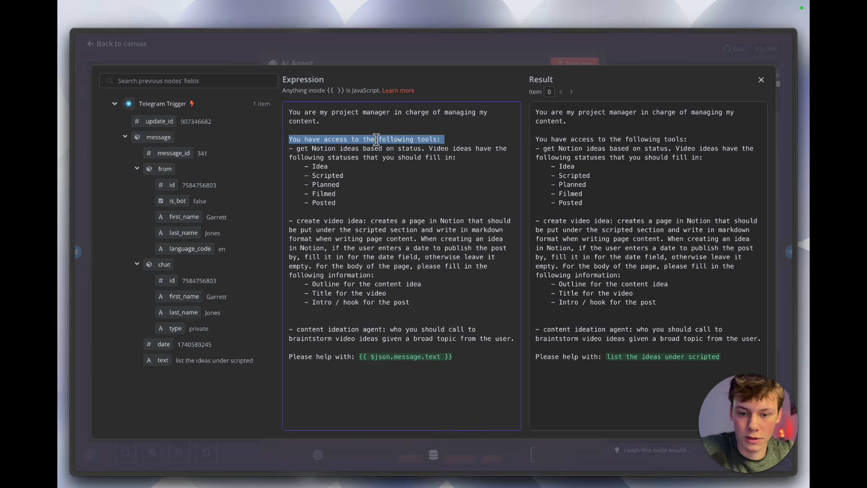
triple_click(377, 150)
left_click(379, 157)
double_click(389, 155)
left_click(408, 157)
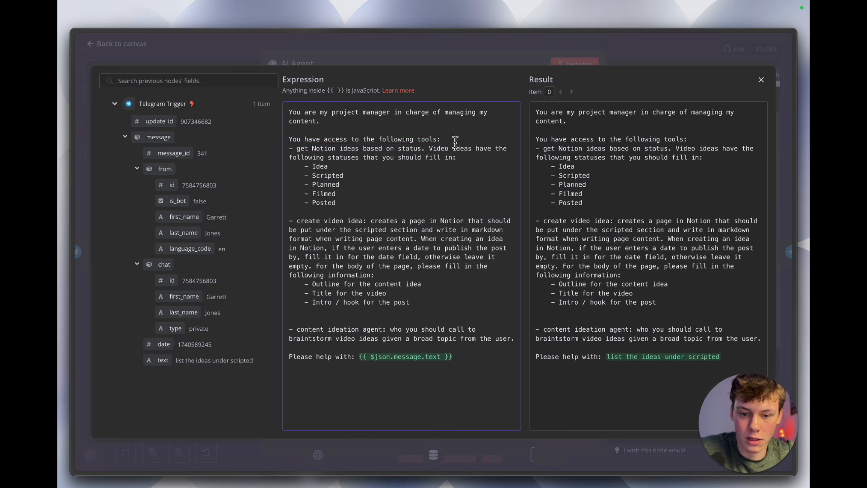
triple_click(450, 156)
left_click(451, 157)
mouse_move(293, 167)
left_mouse_down()
mouse_move(346, 206)
mouse_move(296, 183)
mouse_move(289, 156)
mouse_move(288, 166)
left_mouse_up()
left_click(288, 165)
left_click_drag(352, 202, 284, 165)
left_click(340, 177)
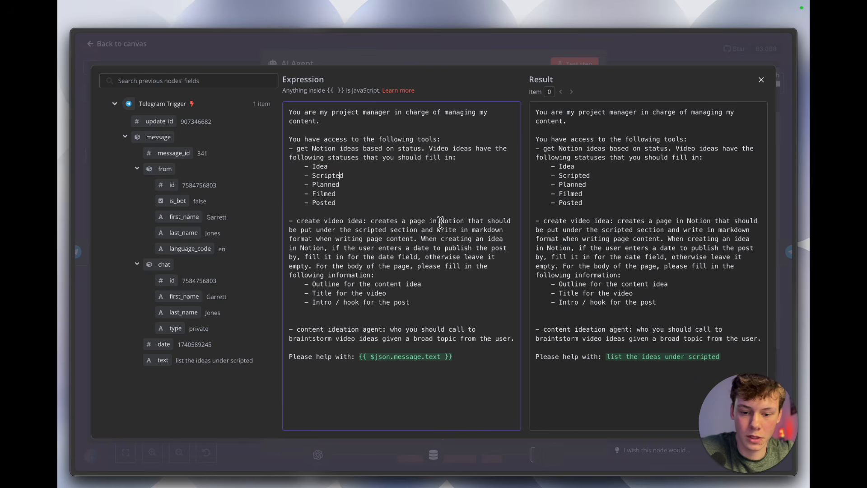
Step: Examine the prompt's create video idea instructions, covering the scripted section, the publish date and the page body items
triple_click(353, 225)
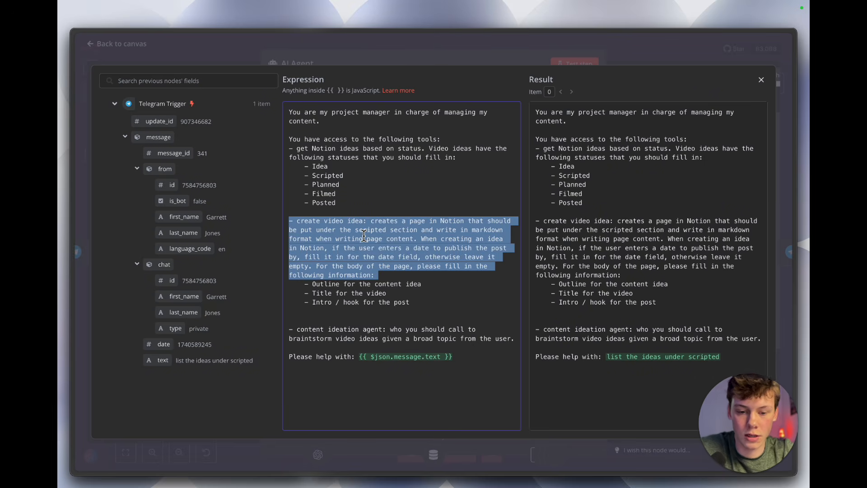
left_click(396, 232)
left_click_drag(320, 230, 418, 231)
left_click(417, 228)
left_click_drag(347, 226, 411, 225)
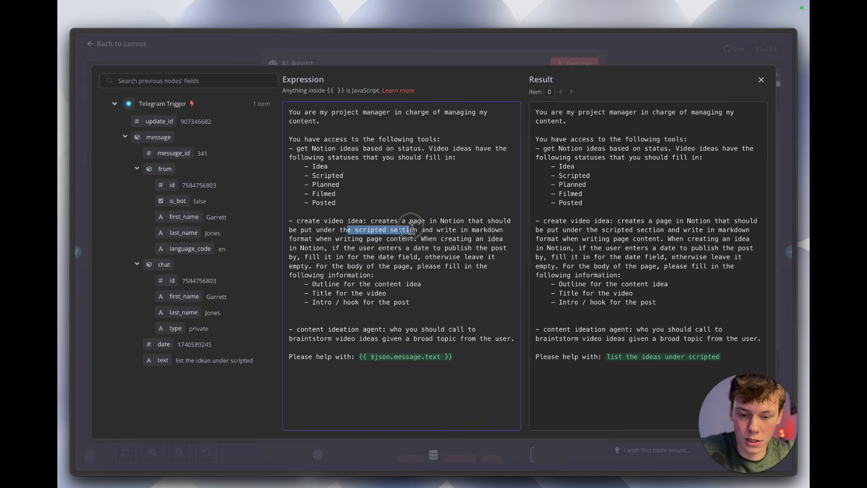
left_click(411, 225)
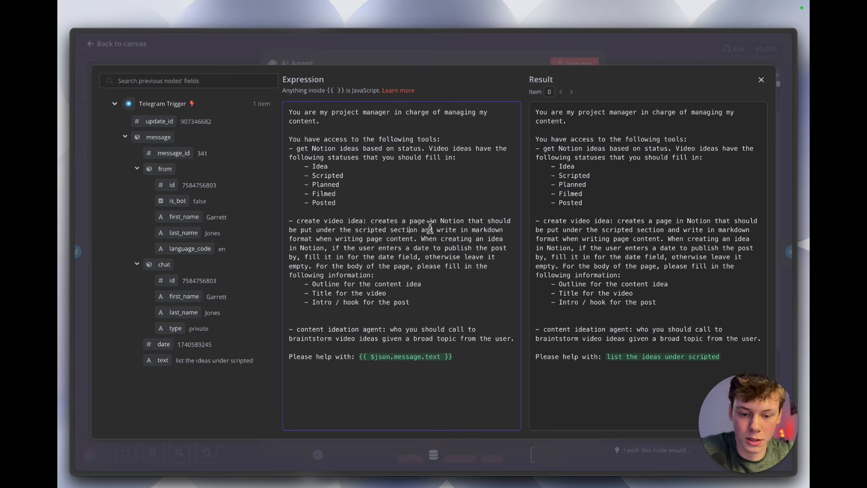
left_click_drag(421, 239, 495, 272)
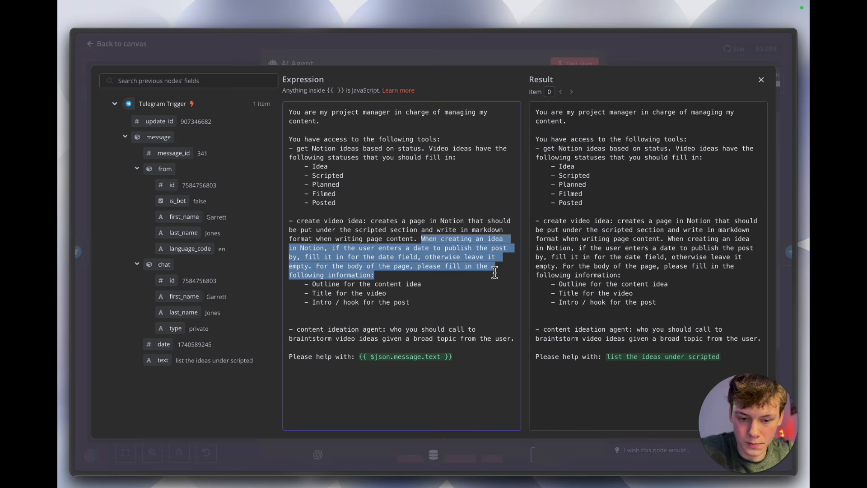
left_click(494, 271)
left_click_drag(401, 250, 427, 277)
left_click(427, 277)
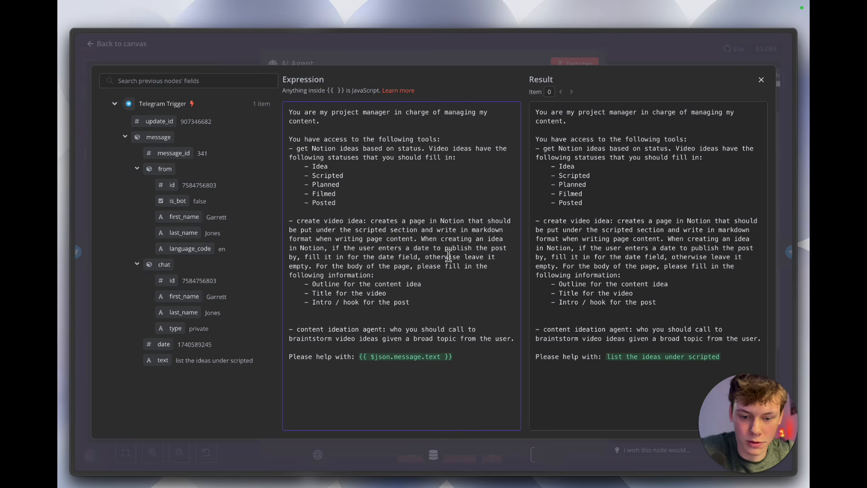
left_click_drag(409, 301, 290, 282)
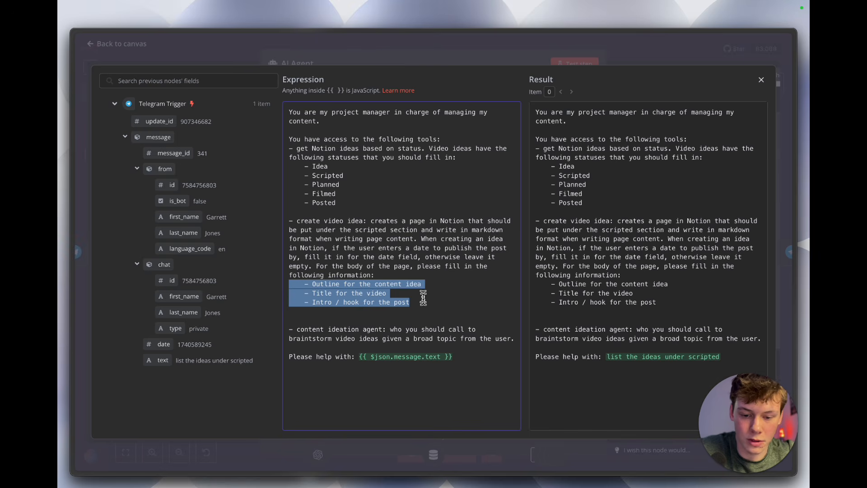
Step: Examine the prompt's content ideation agent instruction and the {{ $json.message.text }} expression mapped to the Telegram message text
left_click(450, 329)
triple_click(452, 334)
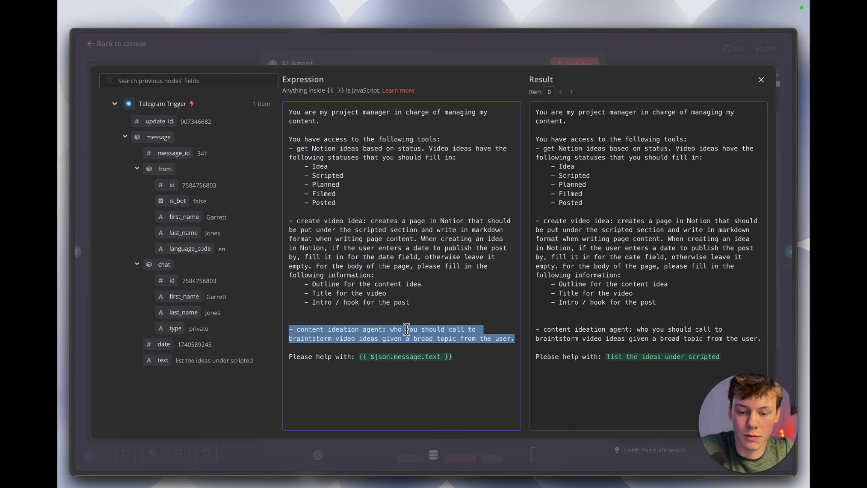
mouse_move(360, 356)
left_mouse_down()
mouse_move(459, 359)
mouse_move(359, 358)
left_mouse_up()
left_click(459, 360)
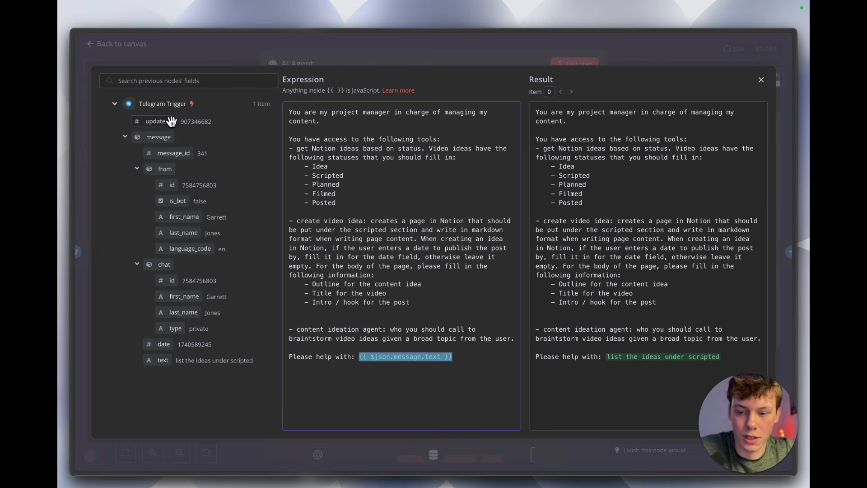
left_click_drag(186, 359, 238, 360)
left_click(307, 371)
left_click_drag(302, 362, 422, 362)
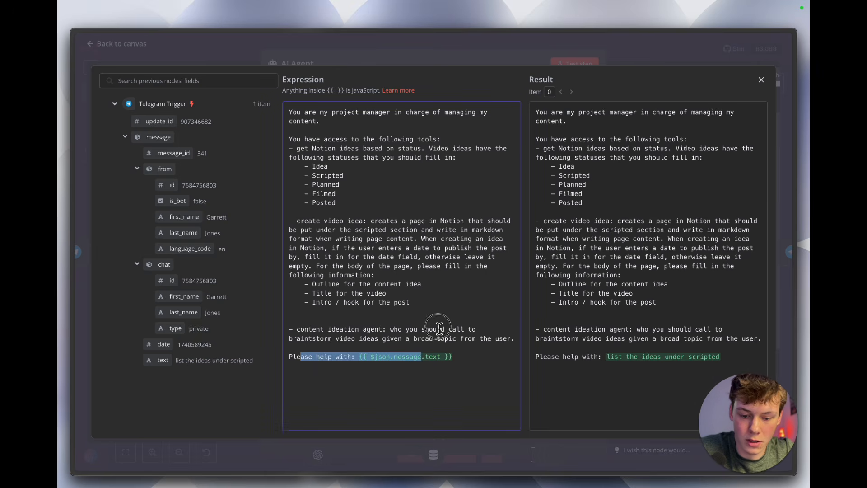
left_click(438, 329)
Step: Close the AI Agent's prompt editor and settings and save the Content Management Agent workflow
left_click(496, 55)
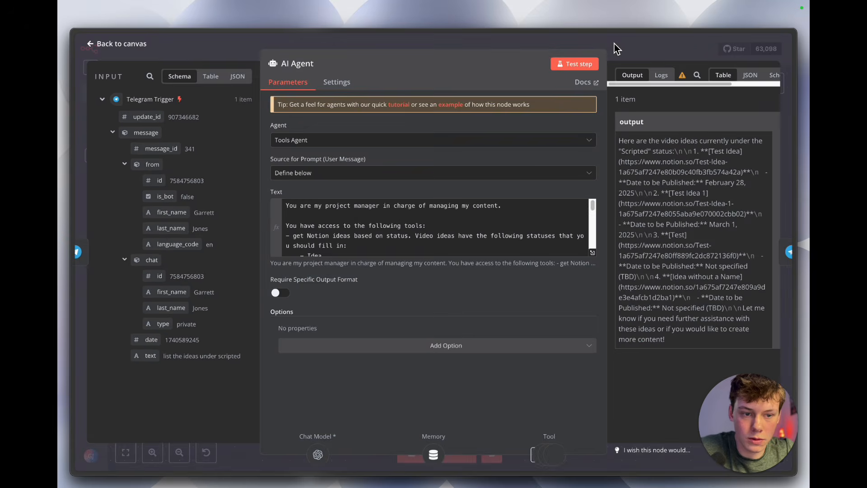
left_click(614, 44)
scroll(528, 218, "down", 3)
left_click(639, 50)
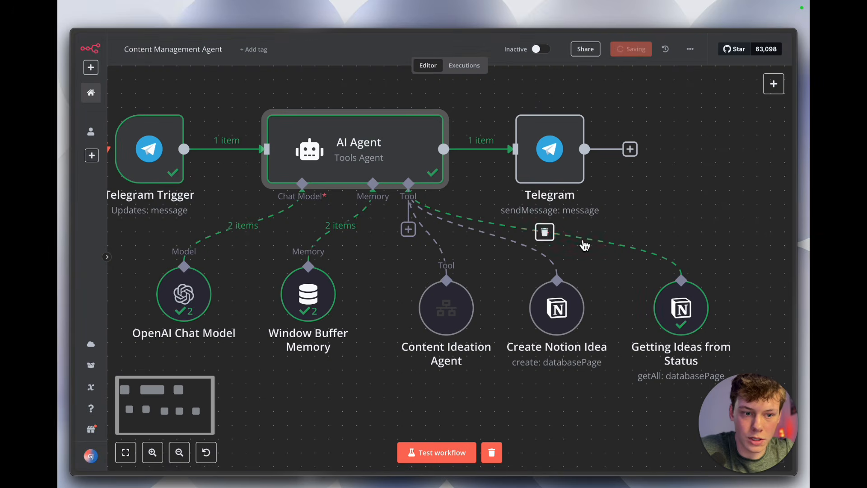
Step: Try adding a Call n8n Workflow Tool to the AI Agent's tools, then discard it
scroll(582, 243, "right", 3)
scroll(584, 245, "down", 2)
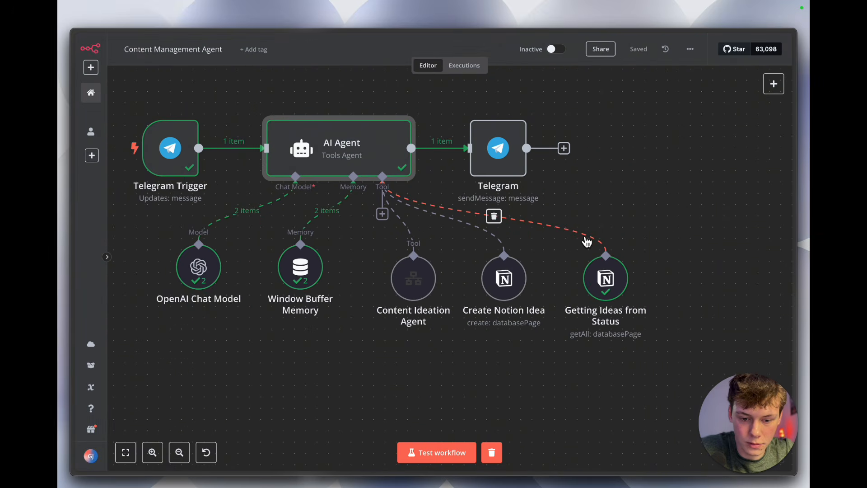
double_click(422, 292)
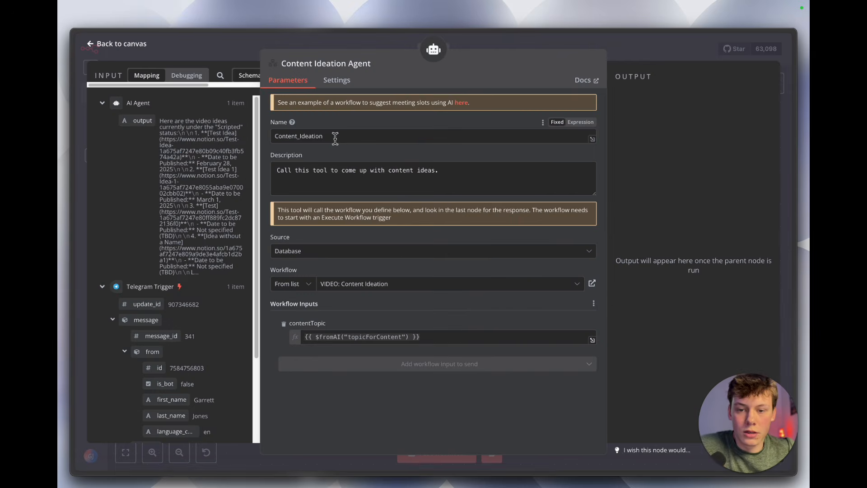
key("Escape")
left_click(381, 213)
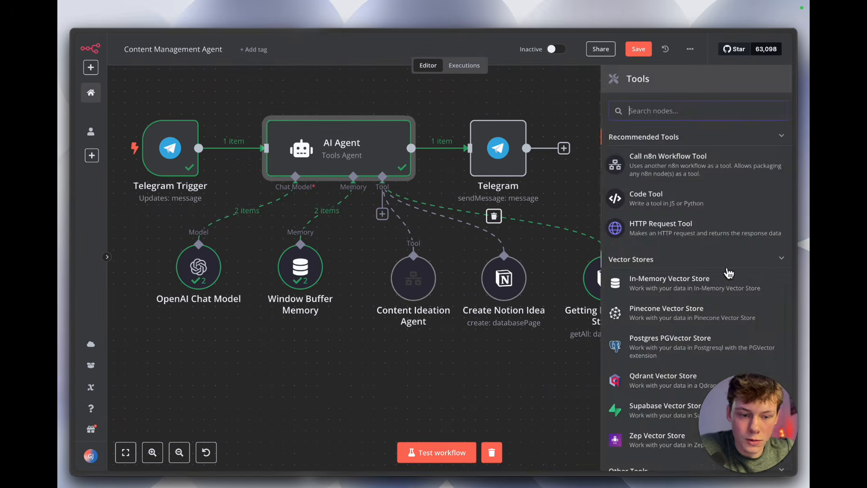
scroll(731, 268, "down", 1)
scroll(731, 268, "up", 1)
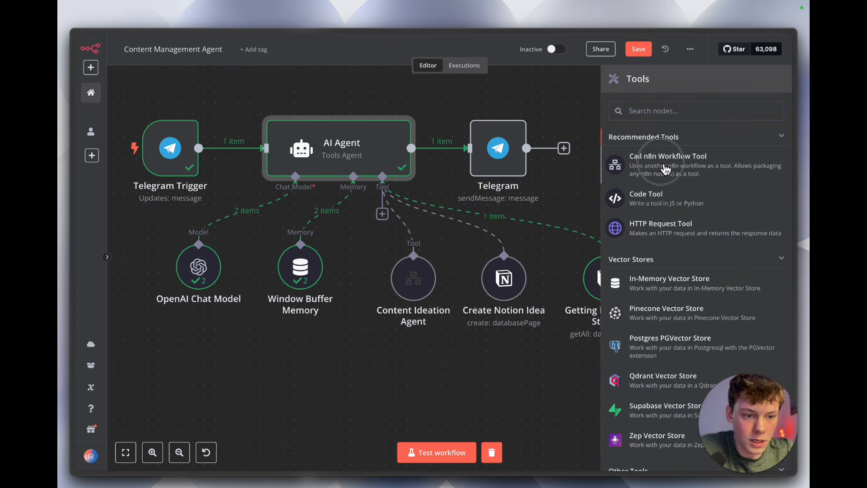
left_click(654, 162)
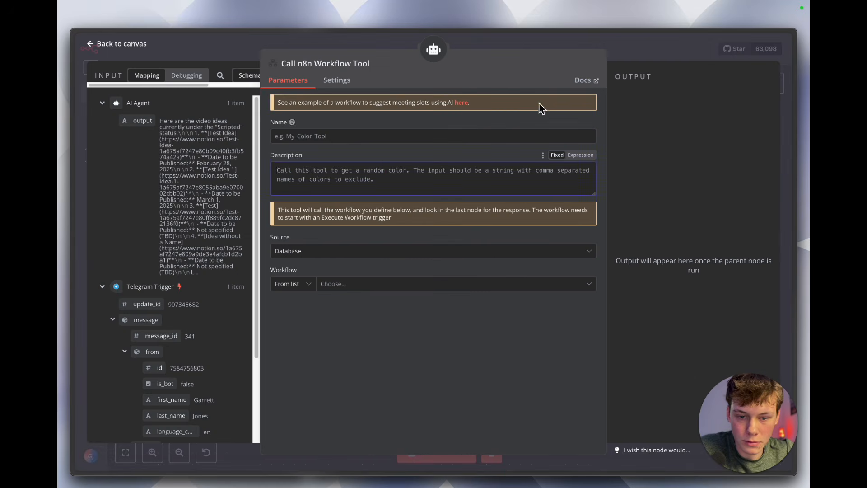
key("Escape")
mouse_move(725, 250)
left_click(719, 231)
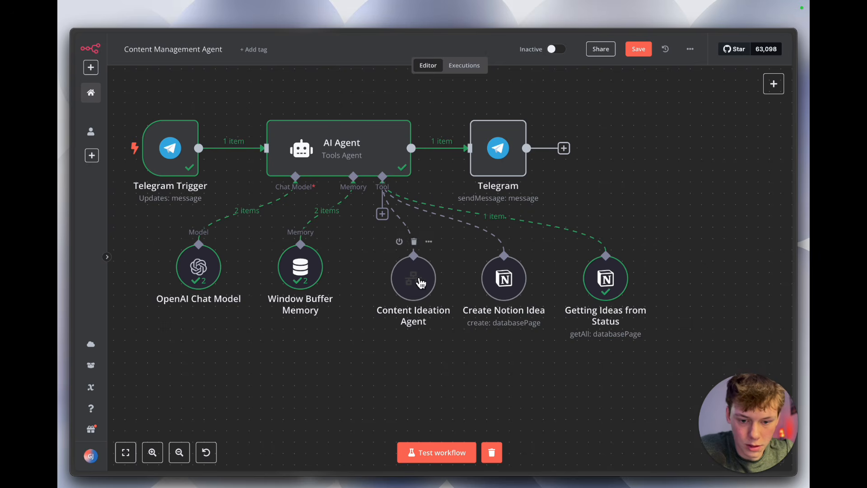
Step: Examine the Content Ideation Agent tool's name, description and linked workflow in its settings
double_click(418, 280)
double_click(366, 137)
left_click(383, 139)
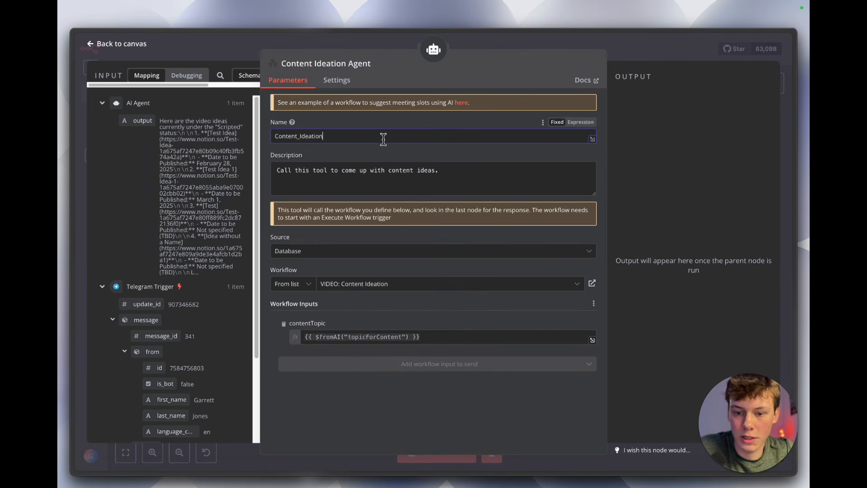
double_click(382, 136)
triple_click(373, 171)
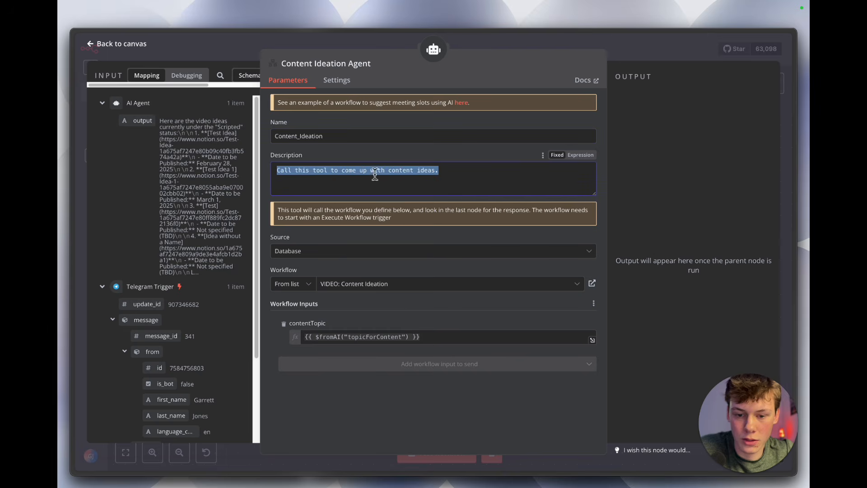
left_click(394, 157)
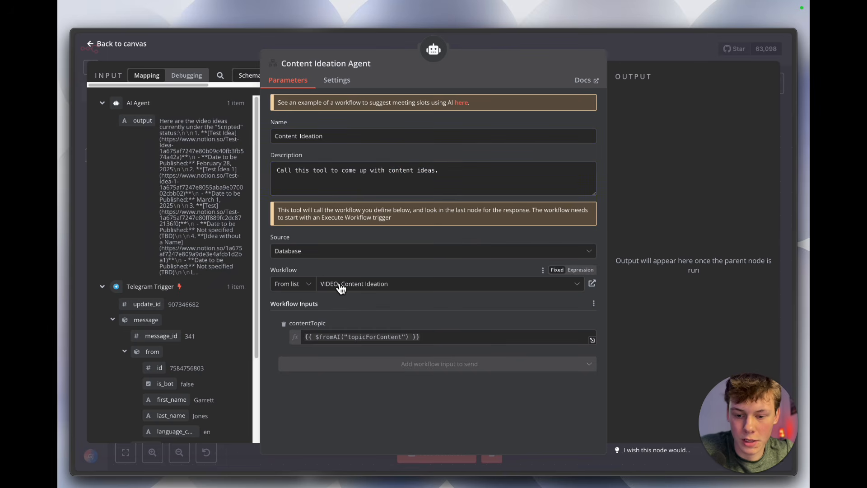
left_click(368, 290)
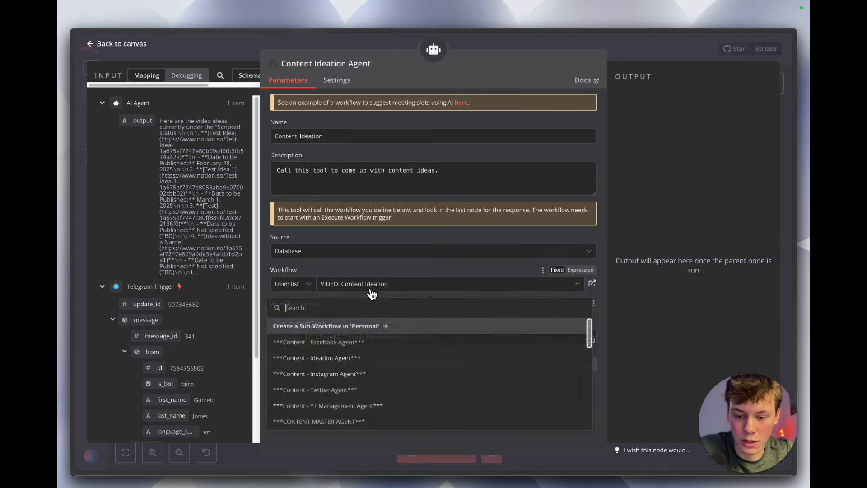
left_click(396, 281)
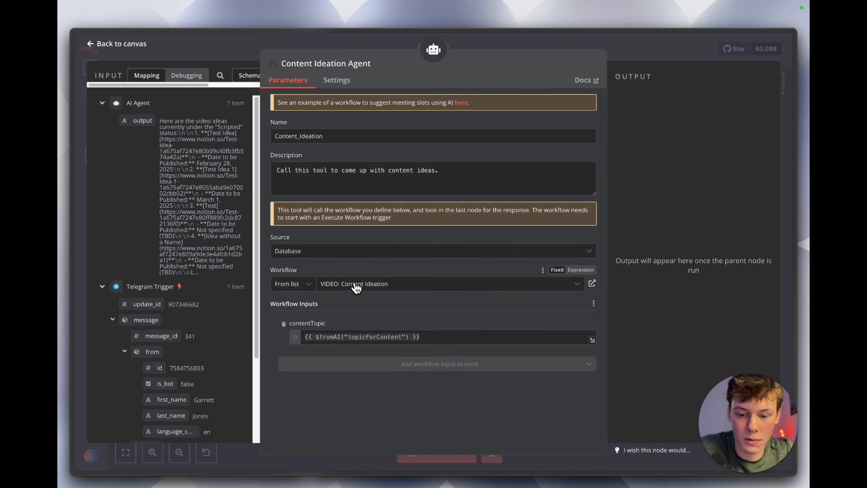
Step: Check the name of the linked VIDEO: Content Ideation workflow in its own tab, and return to the tool settings
mouse_move(72, 257)
left_click(118, 131)
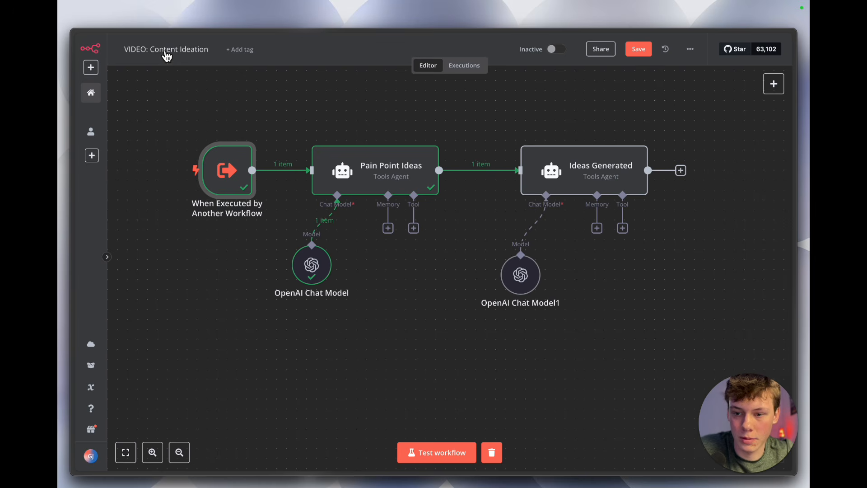
mouse_move(68, 161)
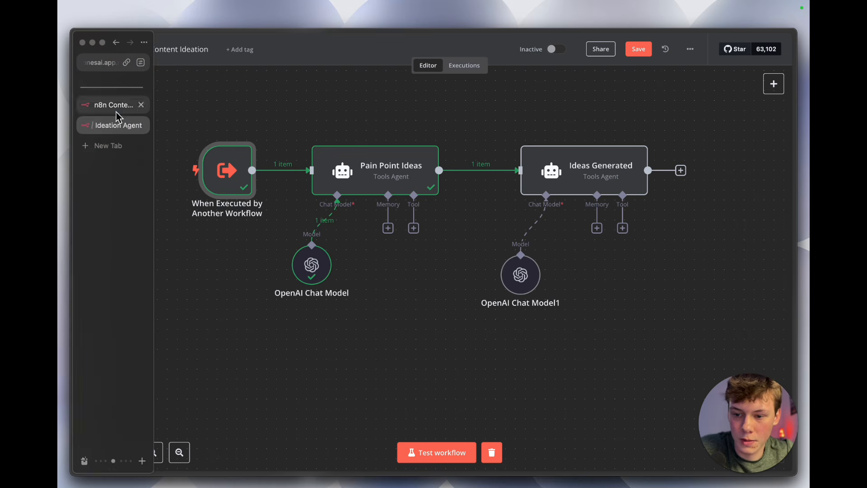
left_click(118, 124)
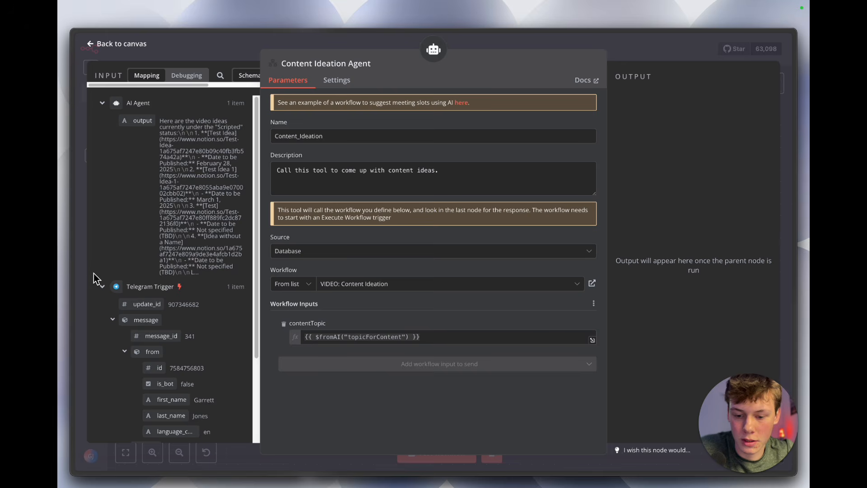
Step: Inspect the contentTopic input of the When Executed by Another Workflow trigger in the sub-workflow, and return to the Content Ideation Agent settings
mouse_move(63, 253)
left_click(112, 126)
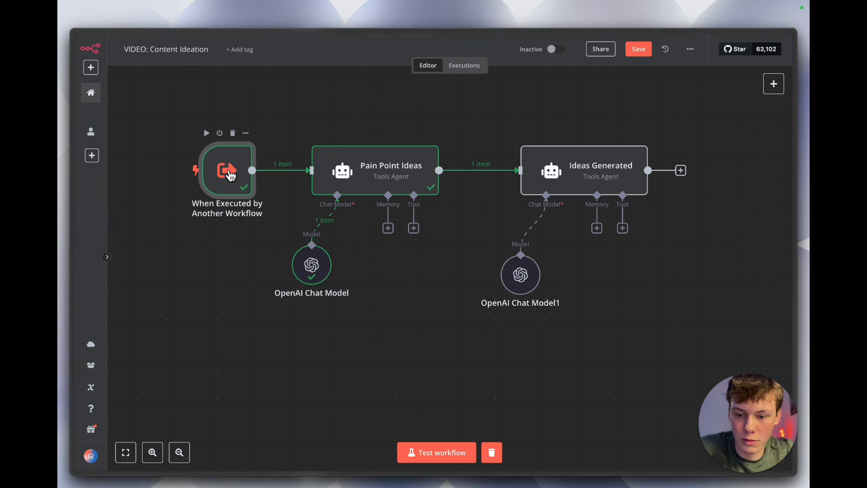
scroll(231, 212, "up", 2)
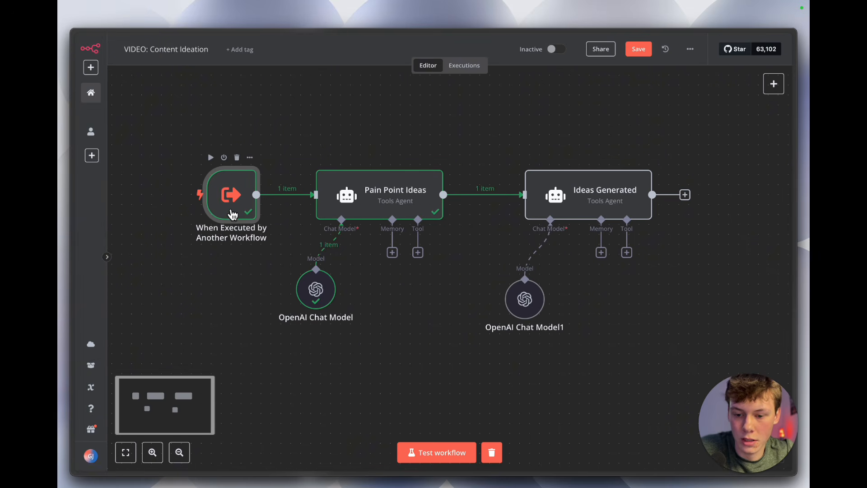
double_click(230, 210)
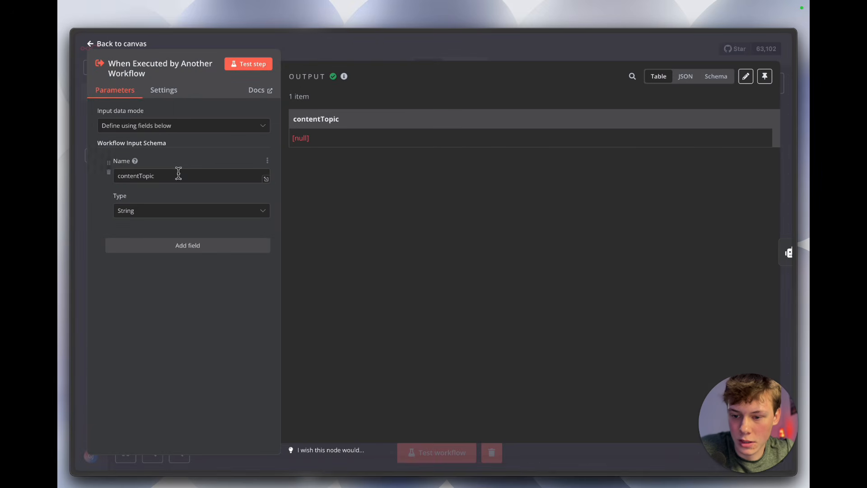
left_click(346, 51)
mouse_move(72, 139)
left_click(110, 124)
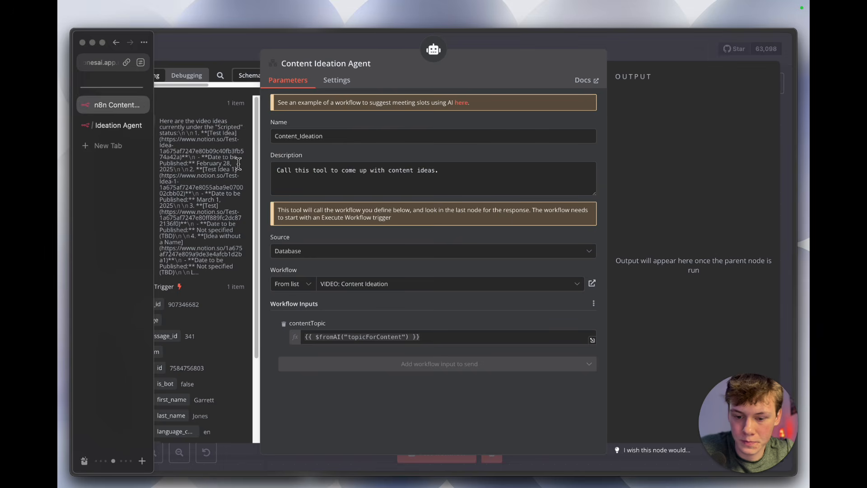
Step: Examine the $fromAI("topicForContent") expression mapped to the contentTopic workflow input, and close the tool settings
left_click(319, 327)
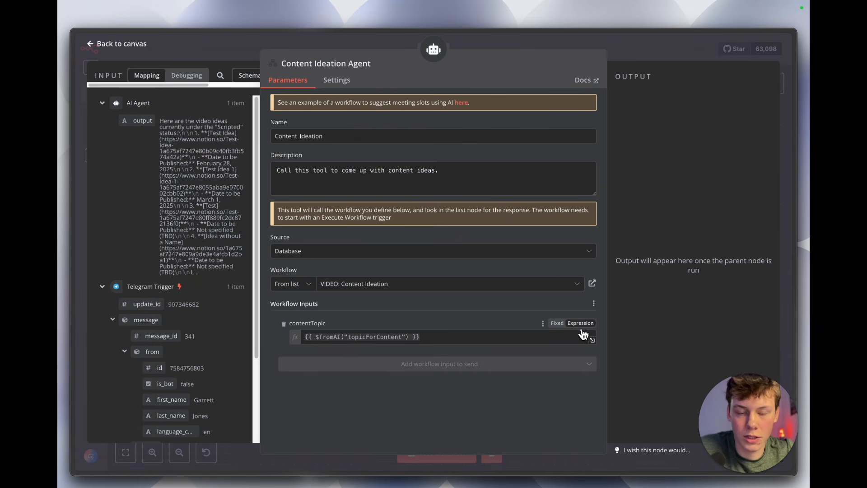
left_click_drag(315, 336, 380, 341)
left_click(383, 324)
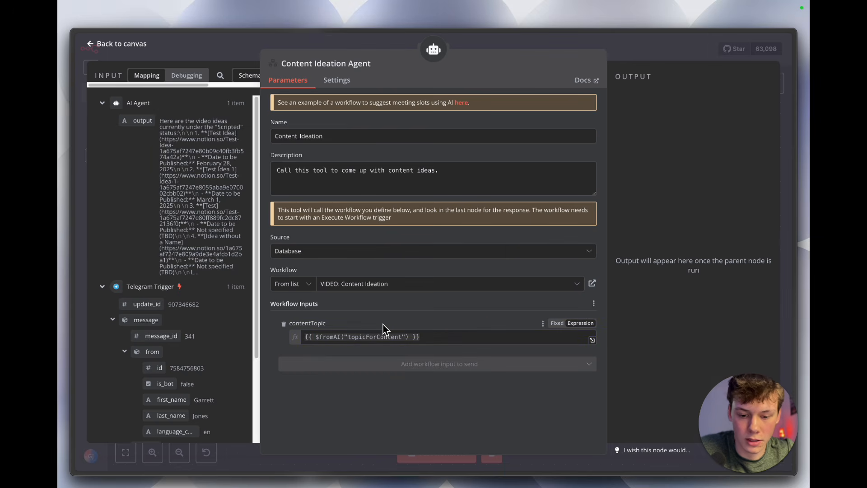
left_click(624, 63)
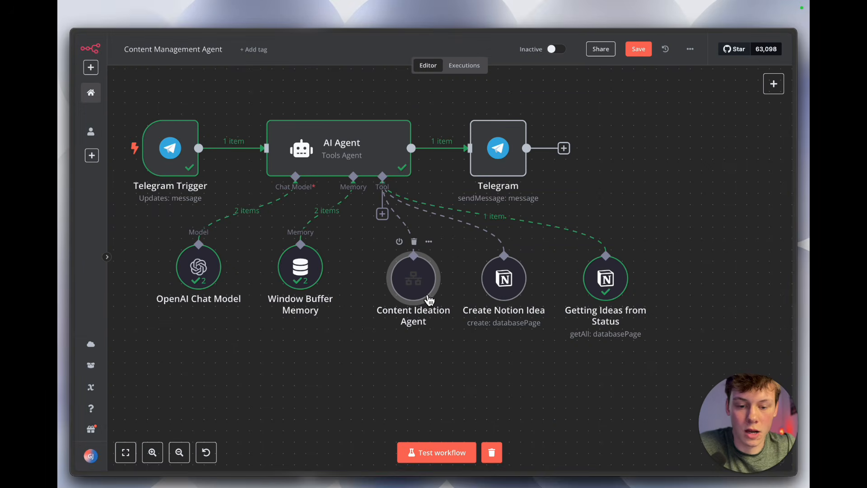
Step: Space out the Content Ideation Agent, Create Notion Idea and Getting Ideas from Status nodes and save the workflow
mouse_move(418, 284)
left_mouse_down()
mouse_move(398, 290)
mouse_move(421, 280)
left_mouse_up()
left_click(639, 56)
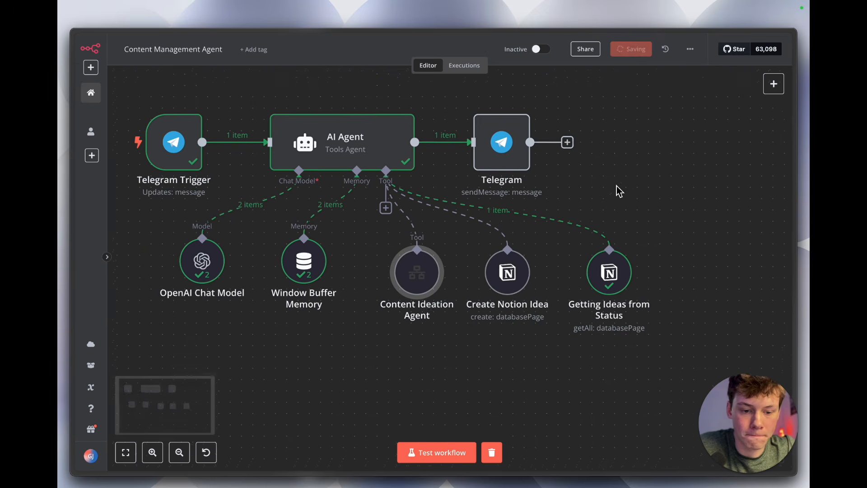
scroll(617, 188, "right", 3)
left_click_drag(590, 269, 601, 270)
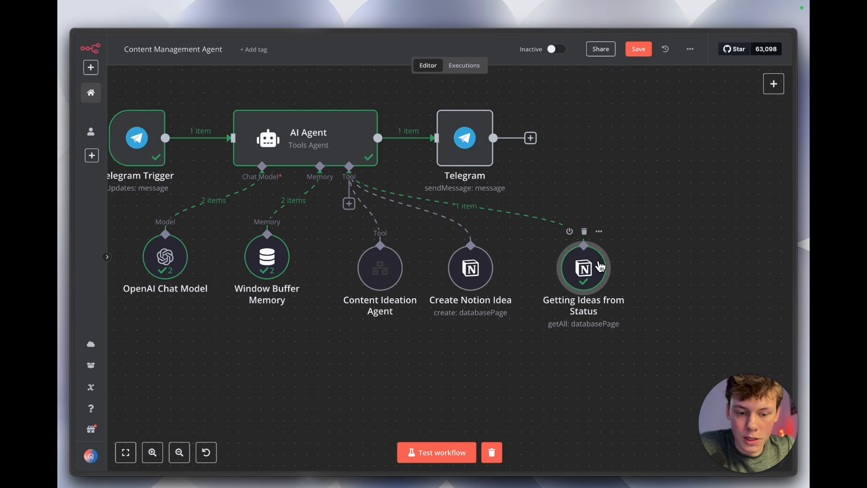
left_click_drag(485, 266, 501, 262)
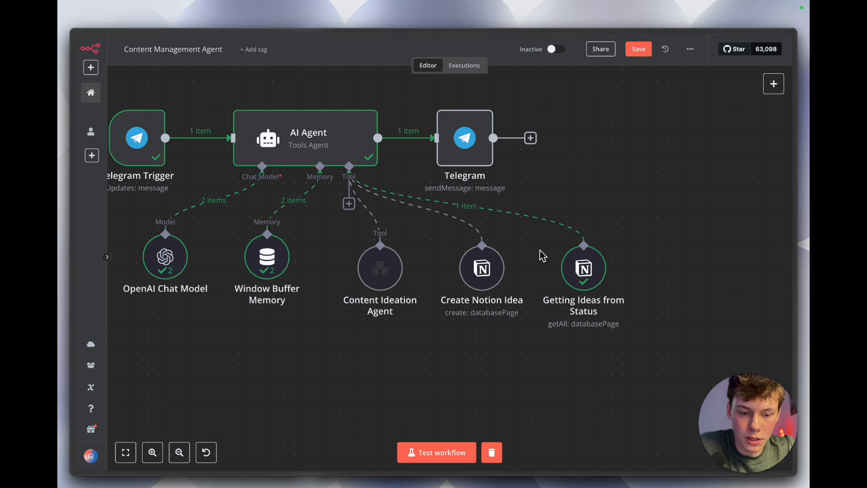
left_click(638, 54)
left_click(449, 240)
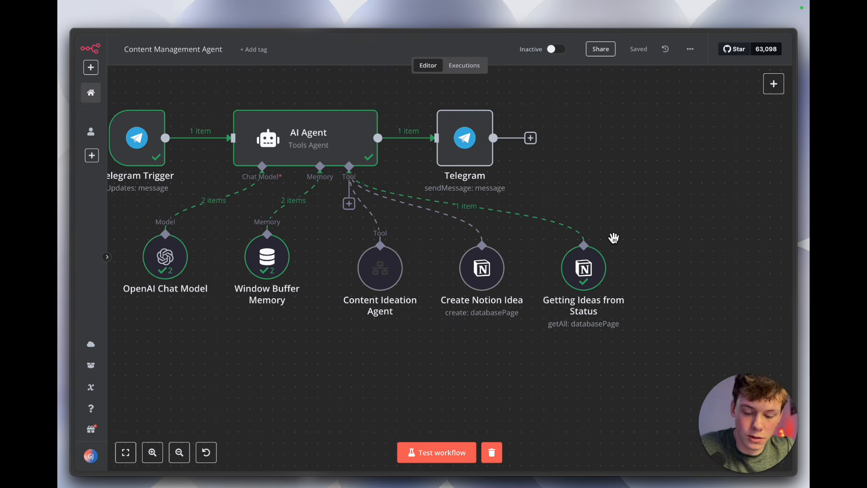
Step: Switch to Notion and title a new page Ideas for Content (Video), with blank lines below the title
key("alt+Tab")
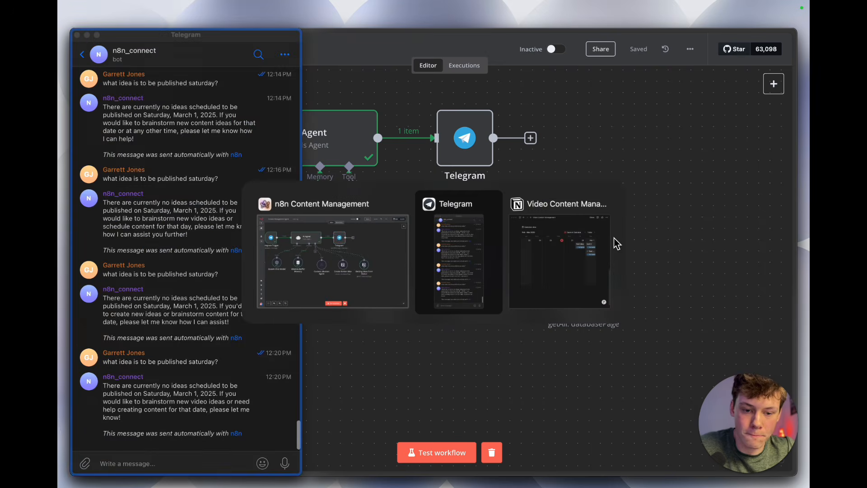
left_click(613, 242)
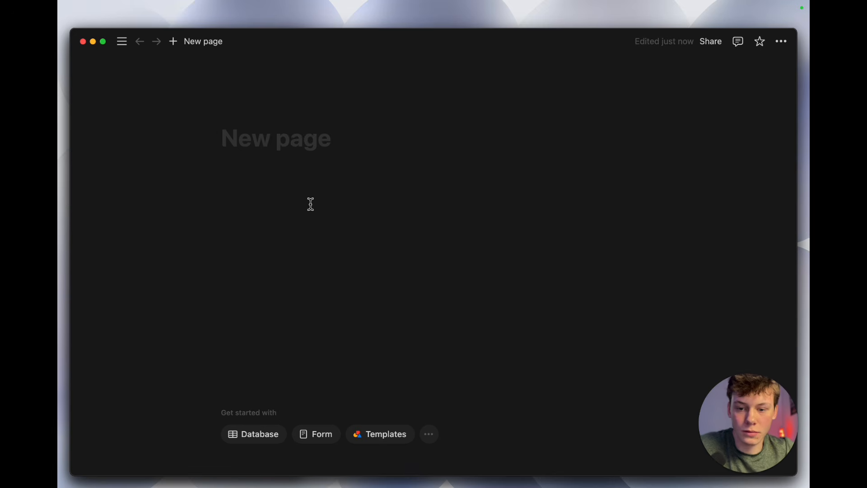
type("Ideas for Co")
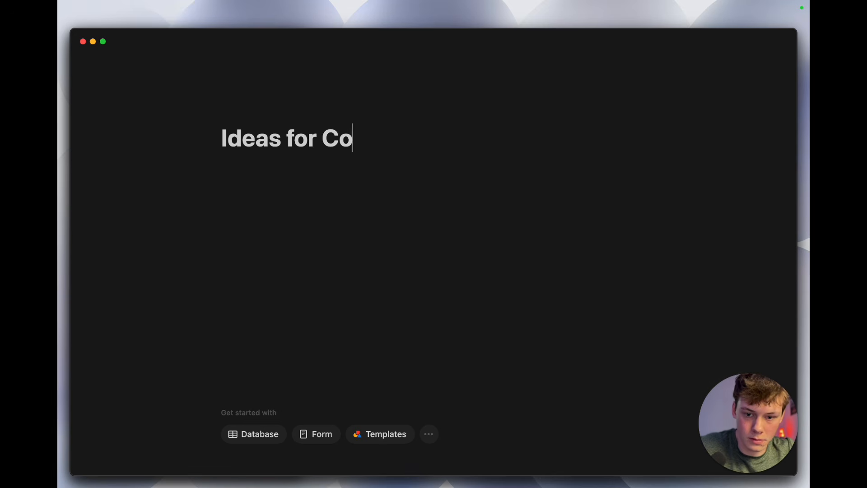
type("ntent (Video)")
key("Return")
key("Return")
key("Return")
Step: Insert a Board view database in the body of the Ideas for Content (Video) page
left_click(290, 186)
left_click(273, 206)
left_click(274, 191)
left_click(274, 173)
left_click(275, 213)
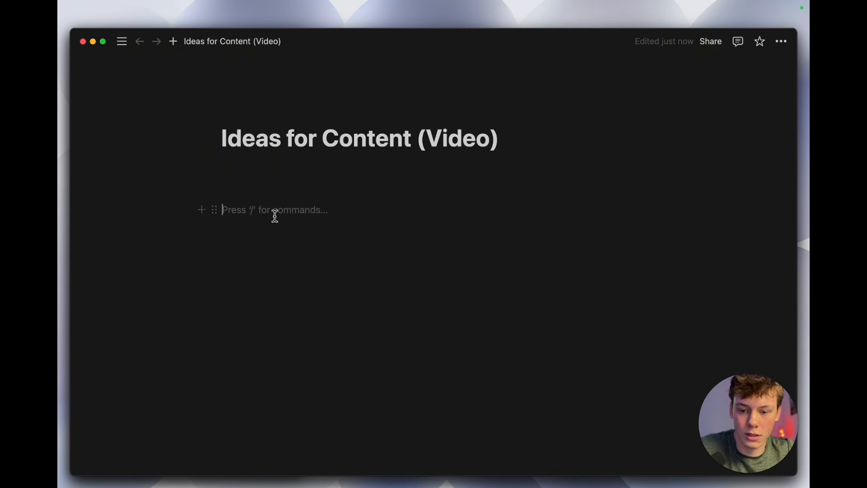
left_click(279, 201)
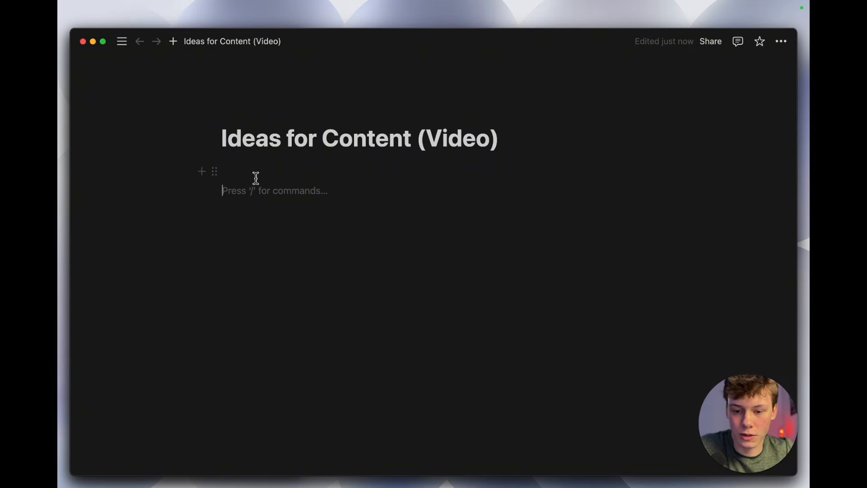
type("/")
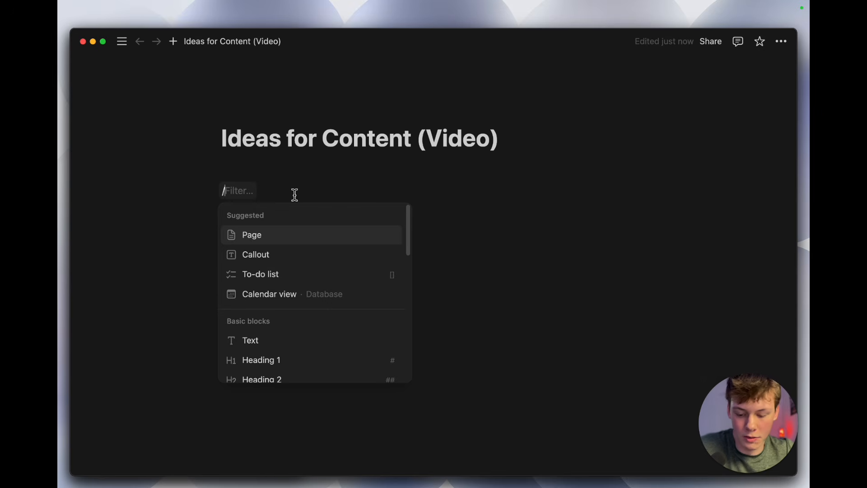
type("database")
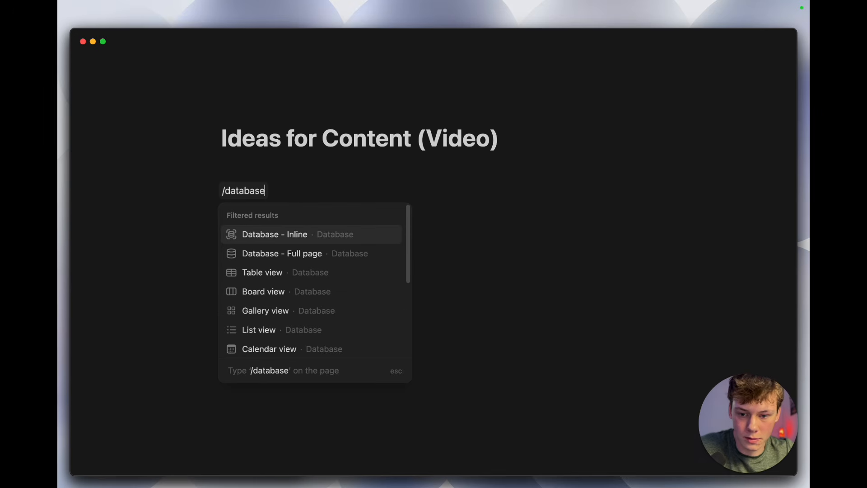
scroll(313, 266, "down", 1)
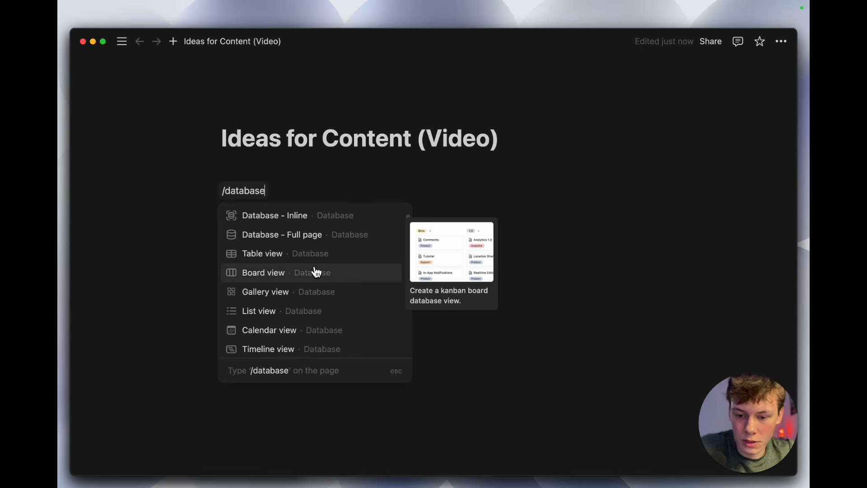
left_click(278, 279)
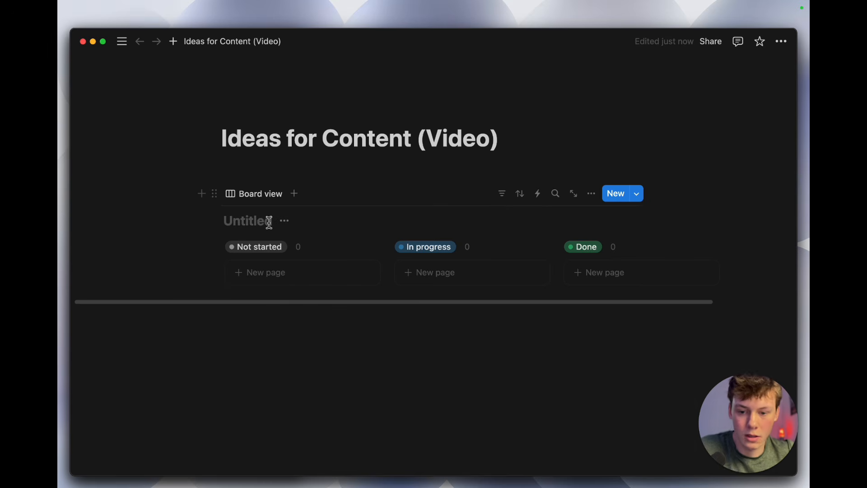
Step: Name the board database VIDEO - Content Management
left_click(244, 223)
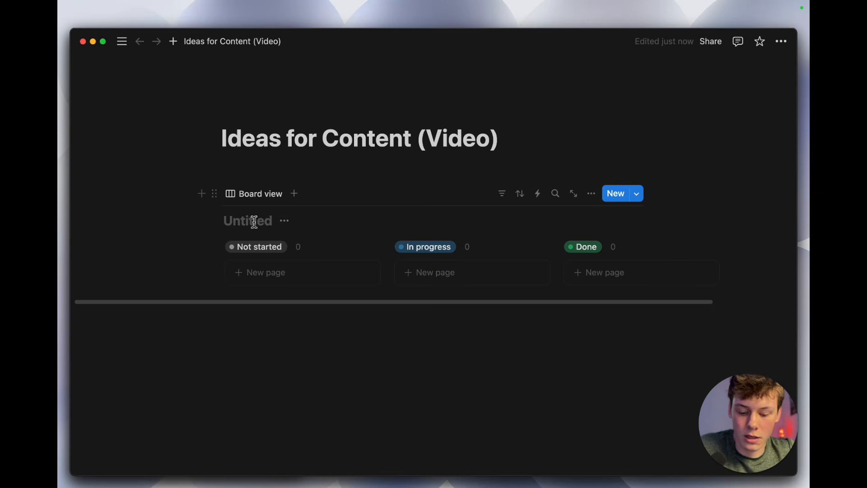
type("VIDEO -")
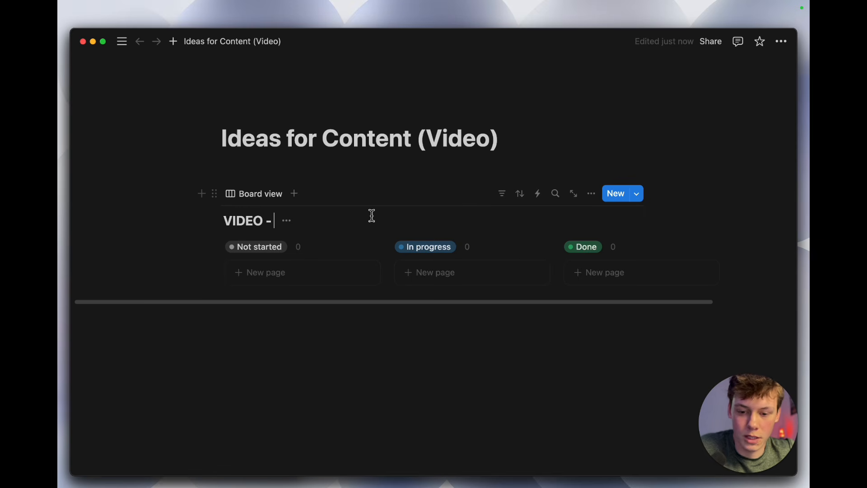
type("Connt")
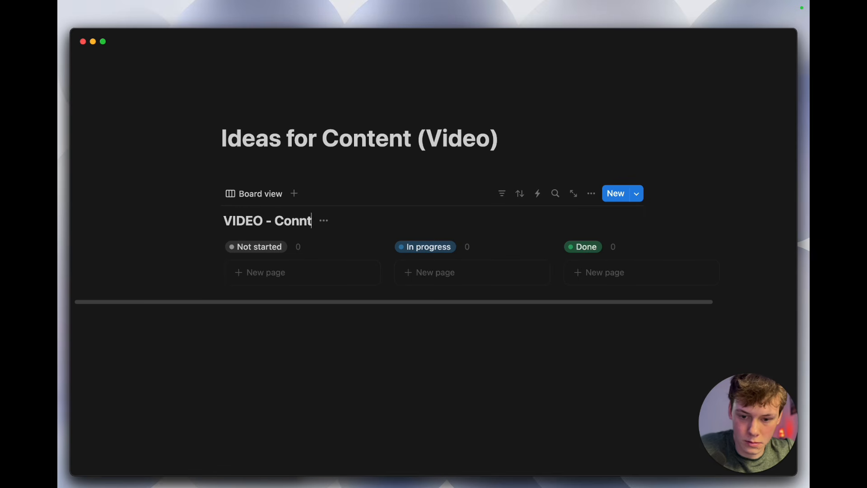
key("BackSpace")
key("BackSpace")
type("tent Management")
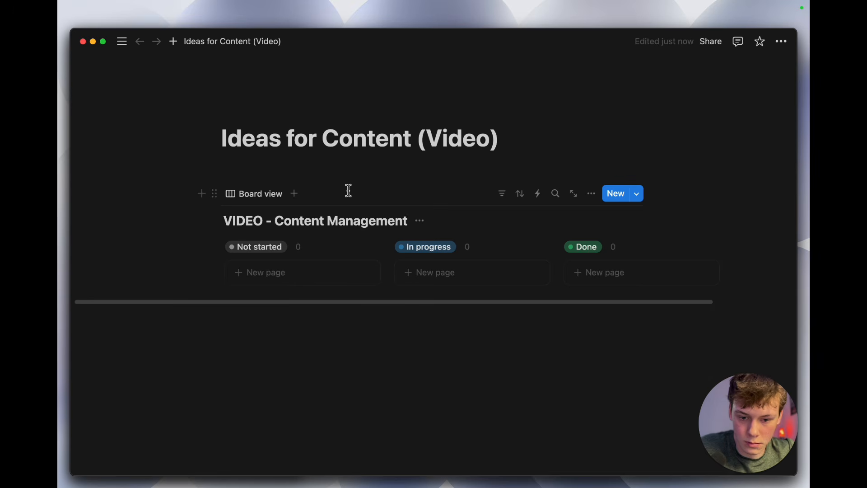
left_click(352, 391)
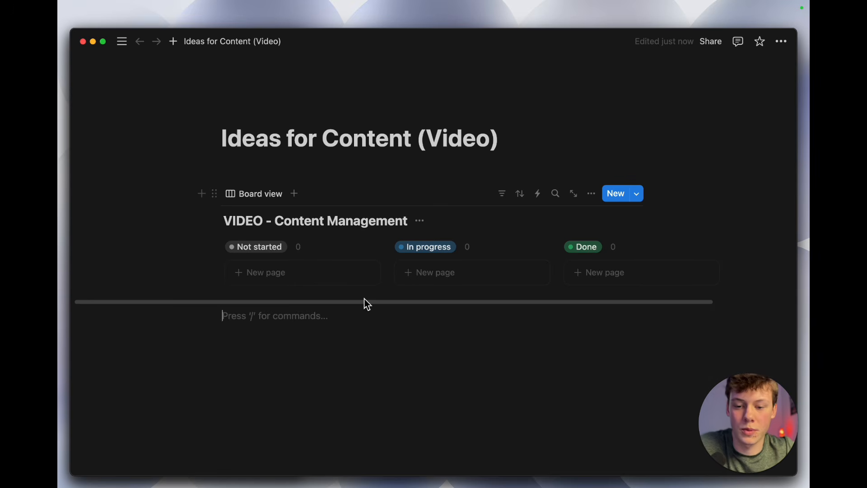
triple_click(343, 223)
triple_click(317, 225)
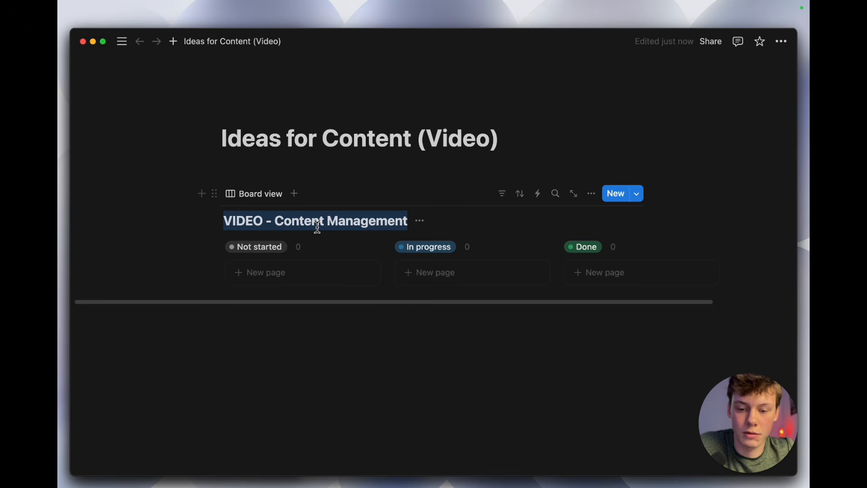
left_click(318, 226)
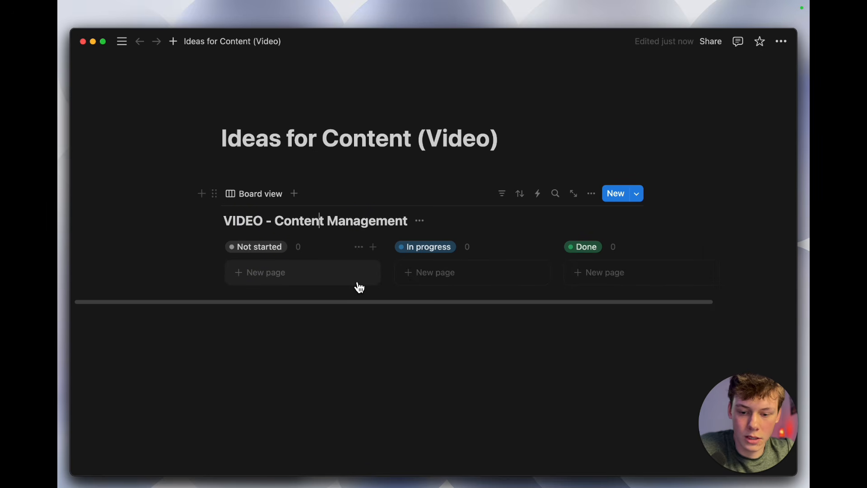
Step: Create a page in the Not started column, open it beside the board and start its empty body
left_click(331, 284)
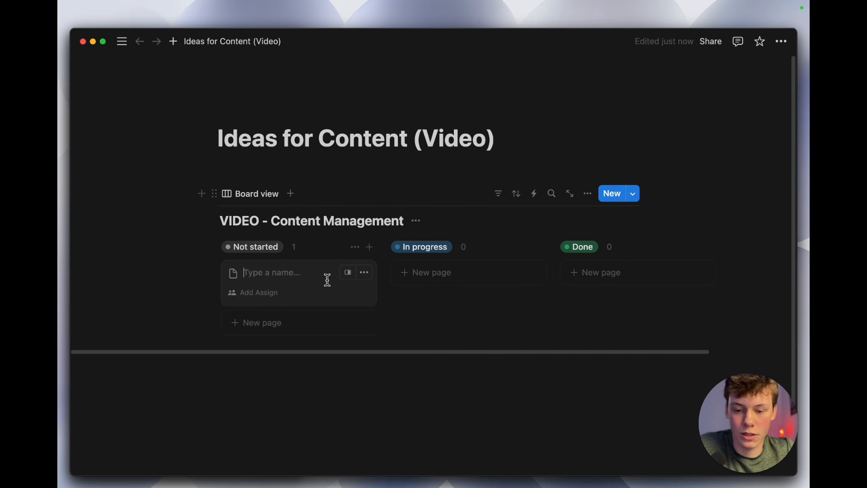
left_click(354, 281)
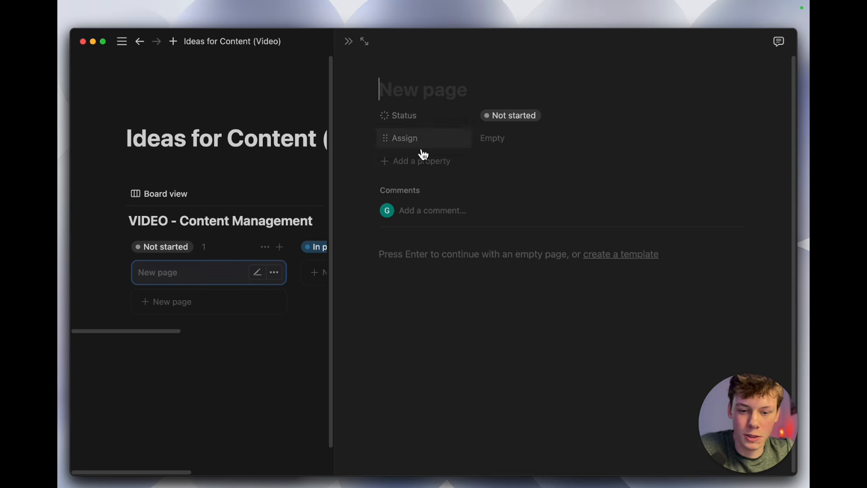
left_click(419, 269)
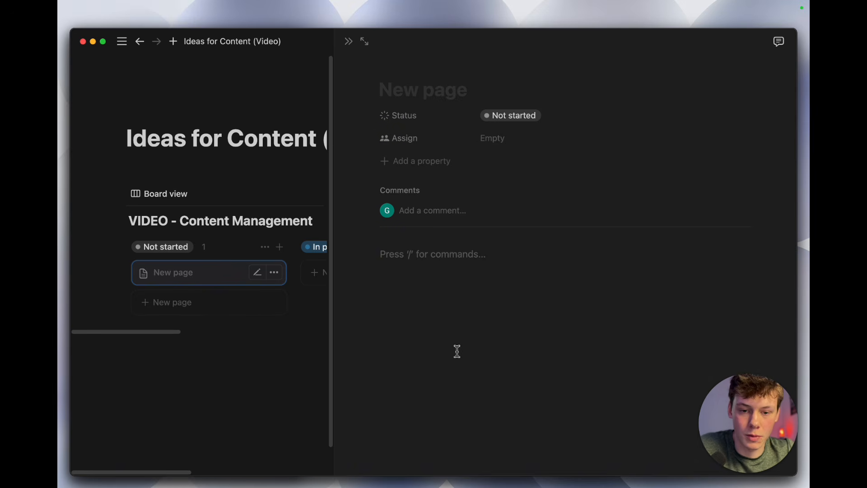
Step: Edit the Status property and rename its Not started option to Idea
left_click(414, 119)
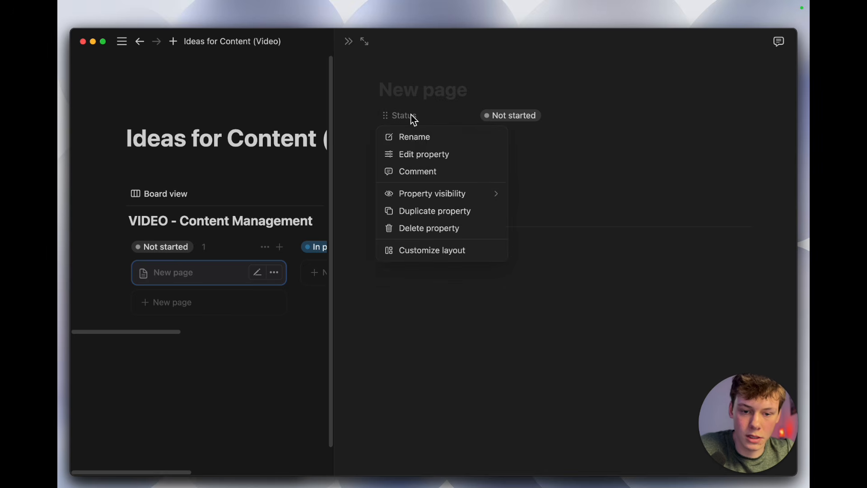
left_click(422, 158)
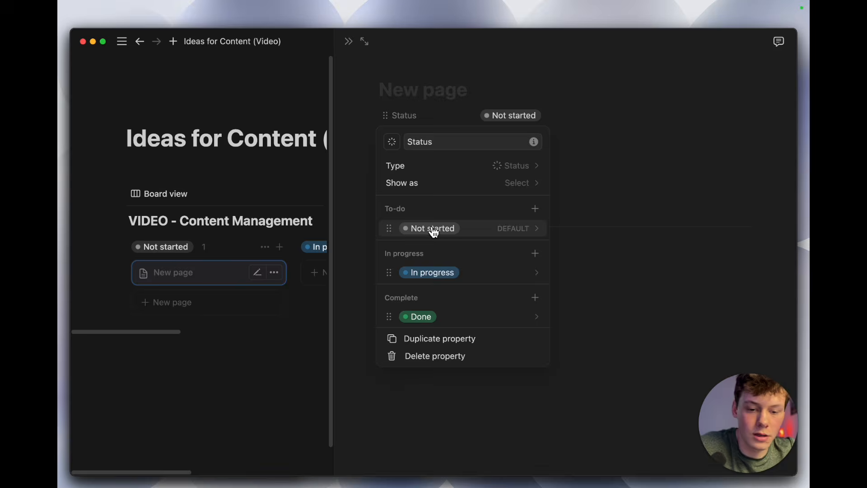
key("BackSpace")
left_click(447, 262)
left_click(445, 232)
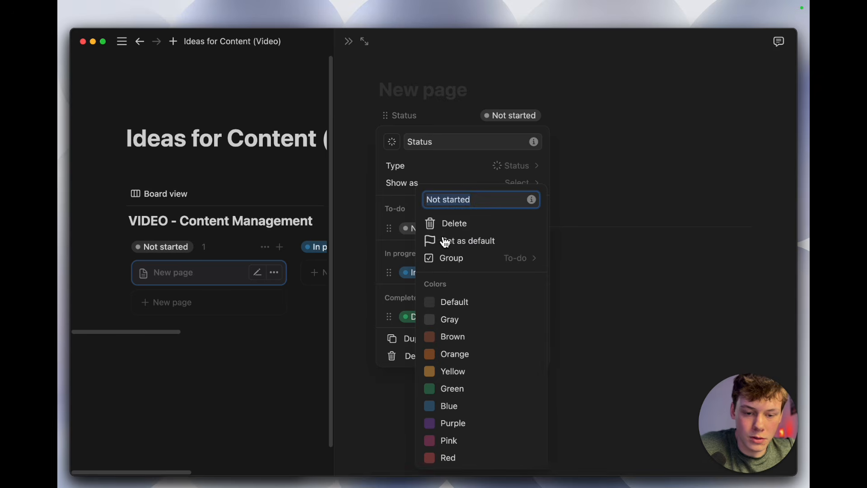
type("Idea")
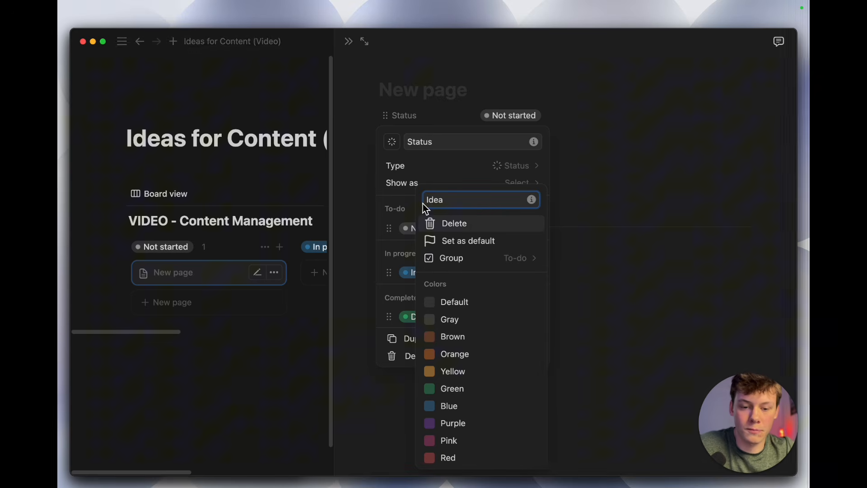
key("Return")
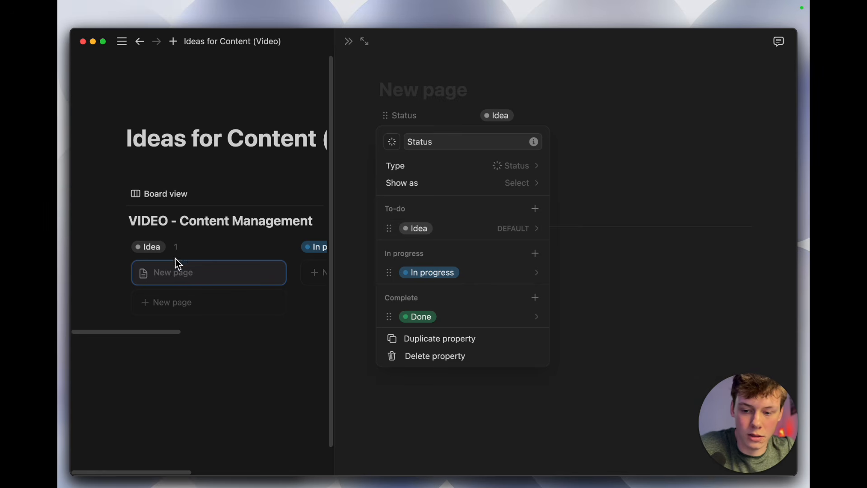
Step: Rename the In progress status option to Scripted
left_click(414, 271)
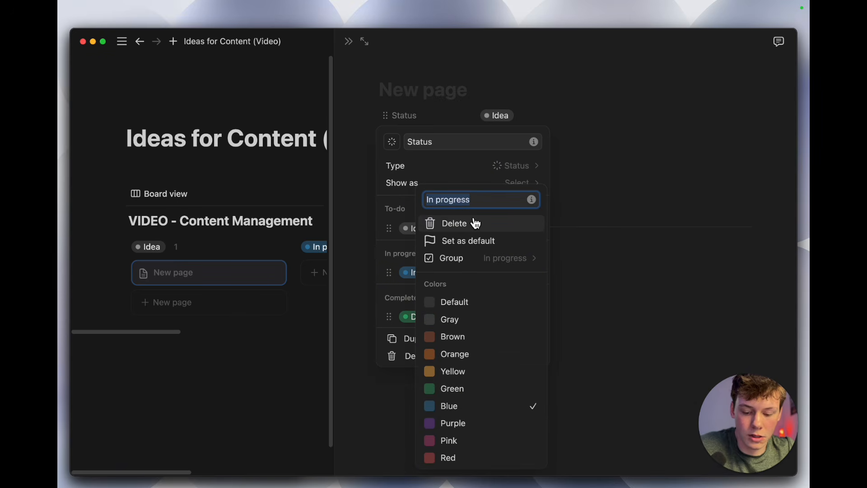
type("Scriepted")
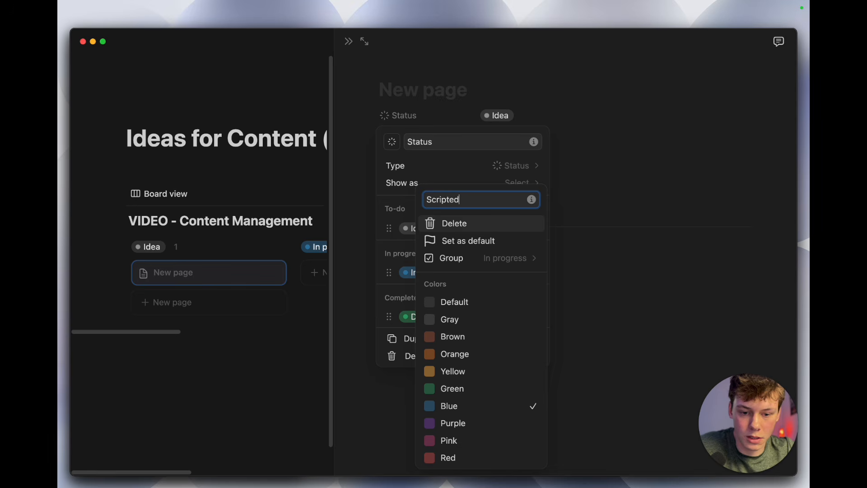
key("Return")
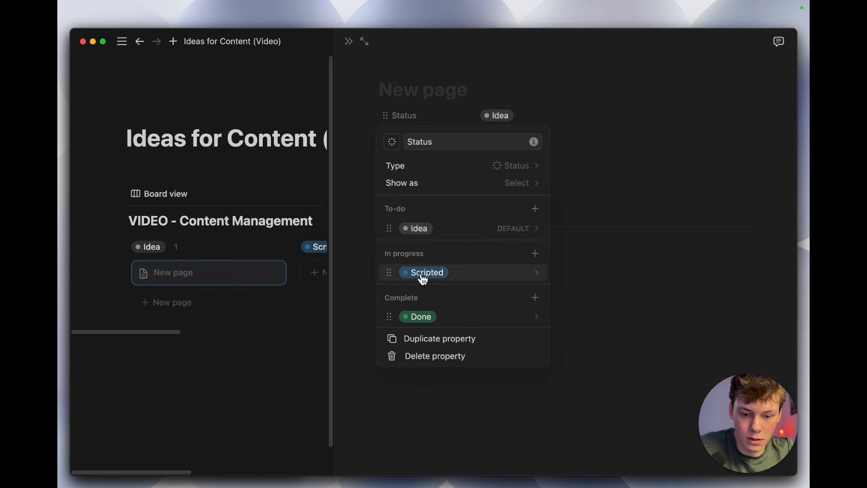
Step: Add a Planned option to the In progress status group and color it purple
left_click(541, 261)
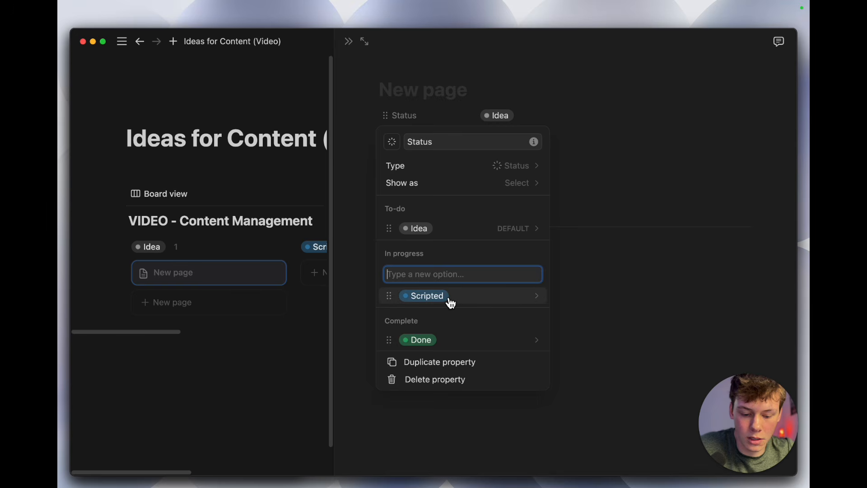
type("Planned")
key("Return")
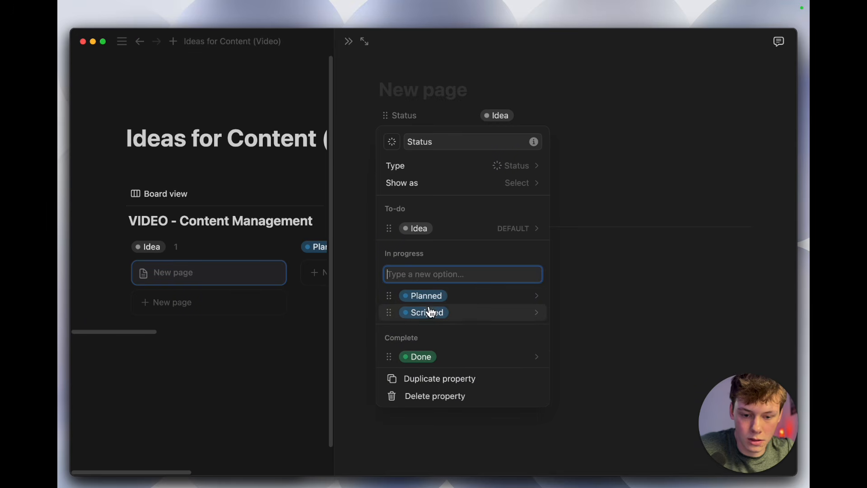
left_click(442, 274)
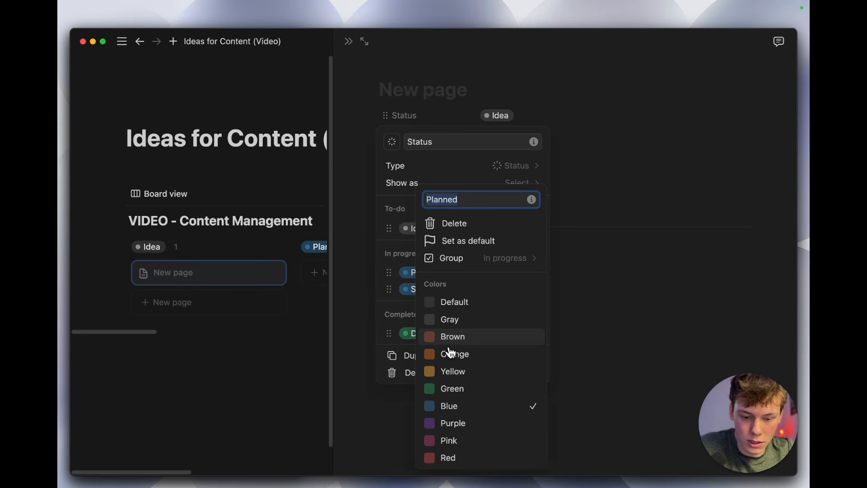
left_click(445, 423)
left_click(408, 298)
Step: Reorder the In progress group so Planned comes after Scripted
left_click(391, 270)
left_click(389, 271)
left_click_drag(390, 271, 391, 290)
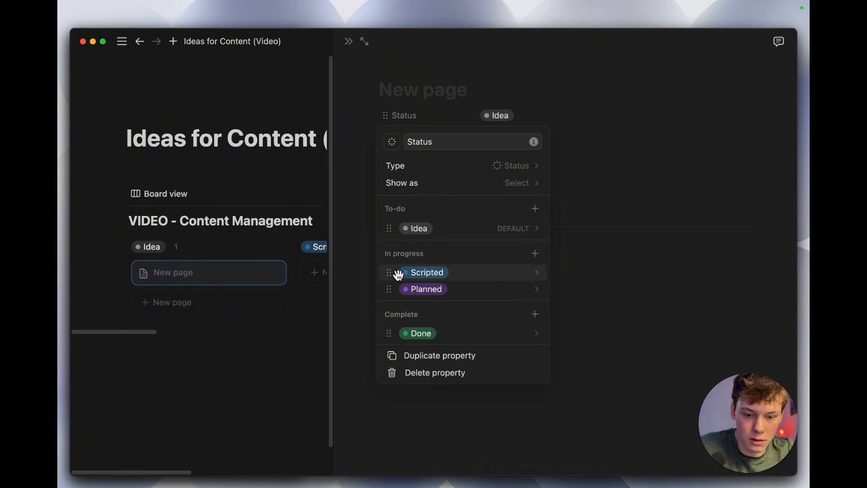
left_click(534, 253)
type("Filmed")
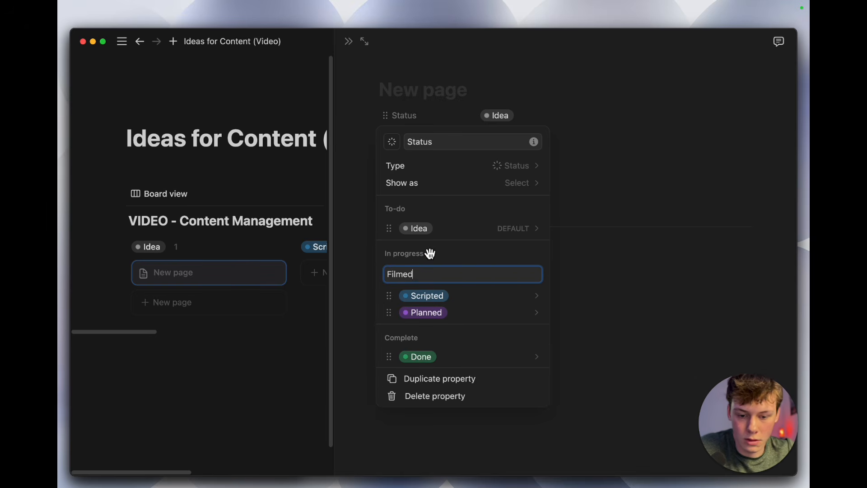
key("BackSpace")
key("BackSpace")
key("BackSpace")
key("BackSpace")
key("BackSpace")
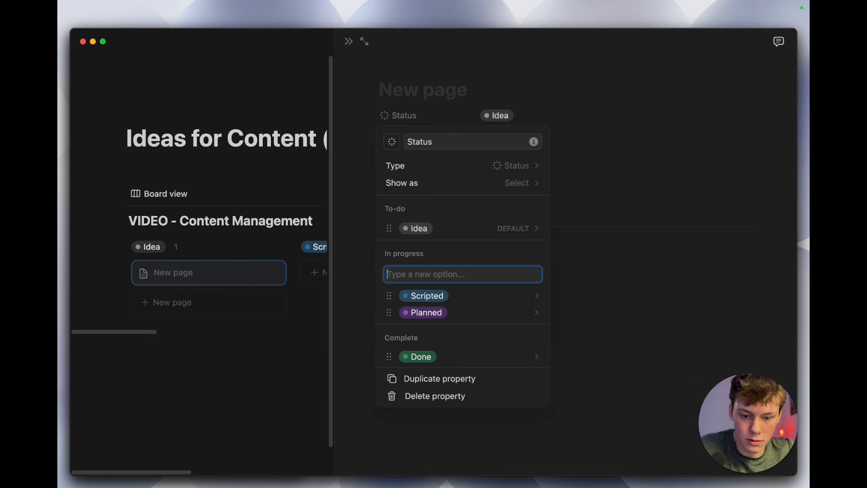
key("Escape")
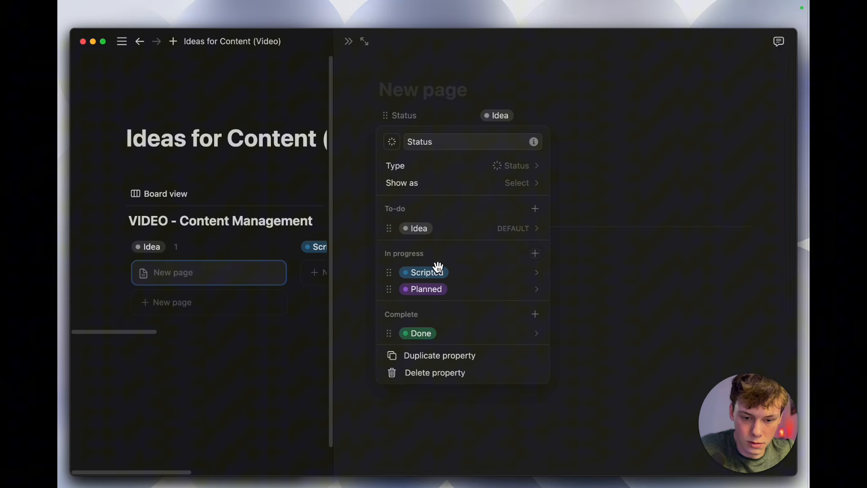
left_click(536, 255)
type("Filmed")
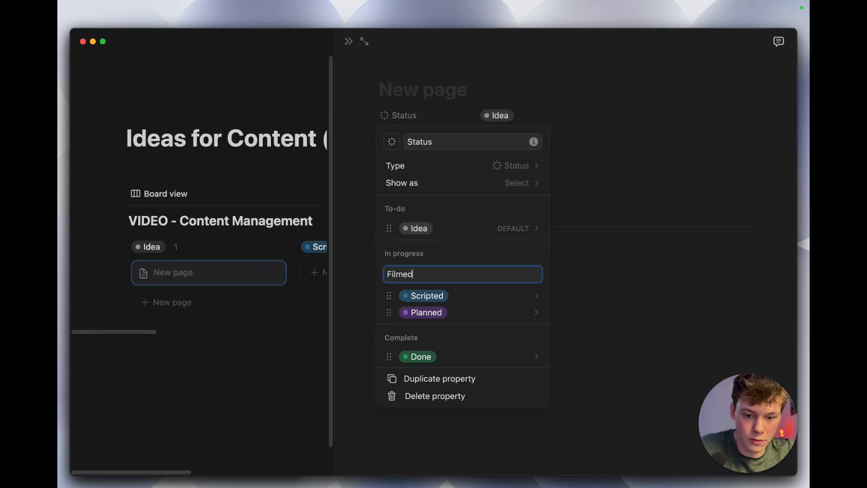
key("Escape")
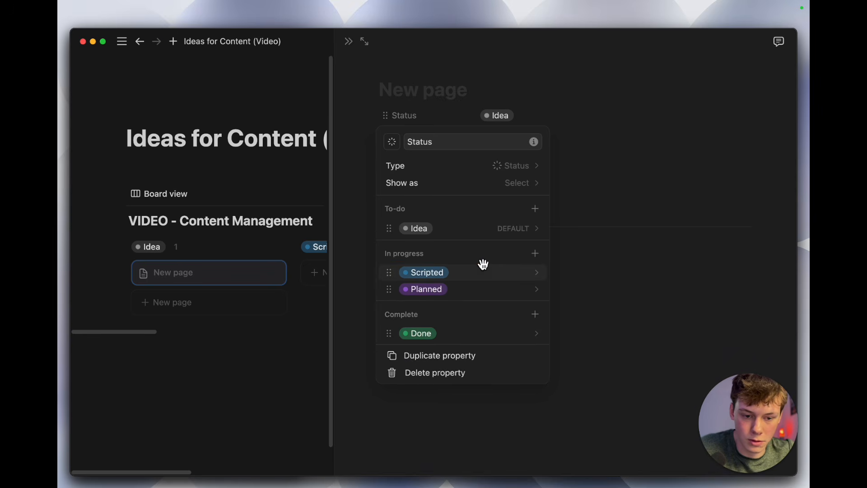
Step: Add a Recorded option to the In progress status group and place it after Planned
left_click(533, 255)
type("Recorded")
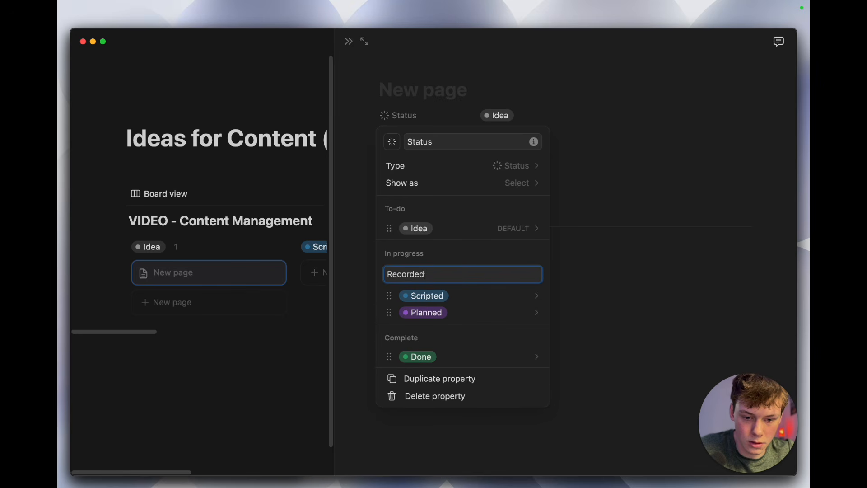
key("Return")
left_click_drag(453, 296, 456, 331)
Step: Color the Recorded status option orange
left_click(432, 307)
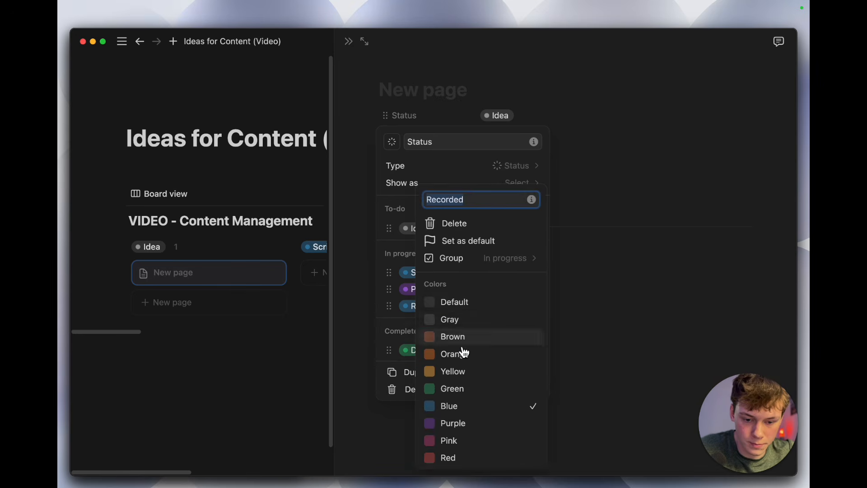
left_click(466, 358)
left_click(409, 324)
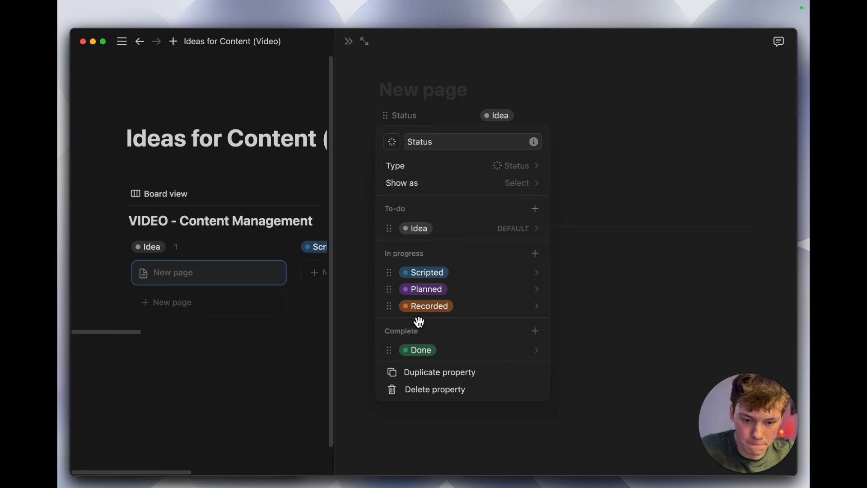
Step: Rename the Done option in the Complete status group to Posted and close the Status property settings
left_click(415, 355)
type("posted")
key("BackSpace")
key("BackSpace")
key("BackSpace")
key("BackSpace")
key("BackSpace")
key("BackSpace")
type("Posted")
key("Return")
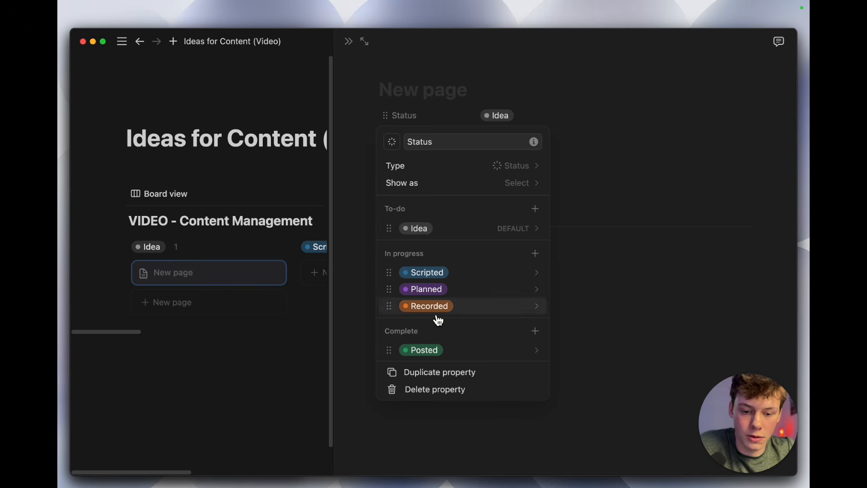
left_click(591, 302)
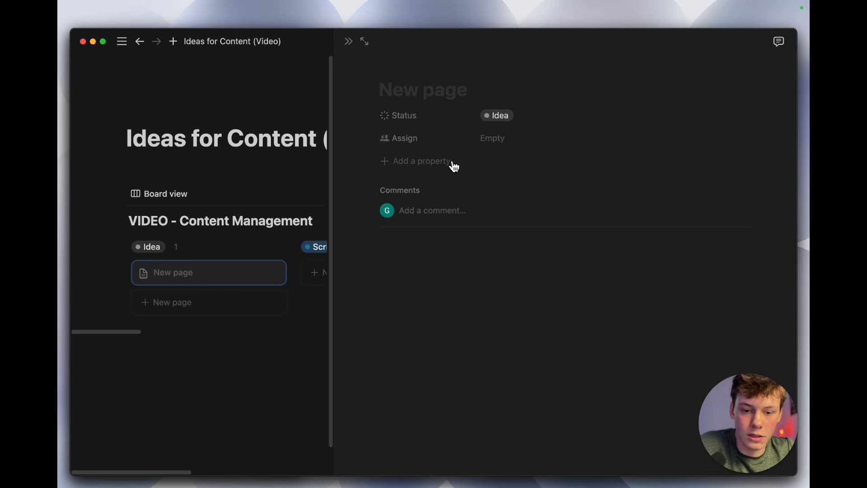
Step: Add a Date property to the page and set its date format to Relative
left_click(430, 170)
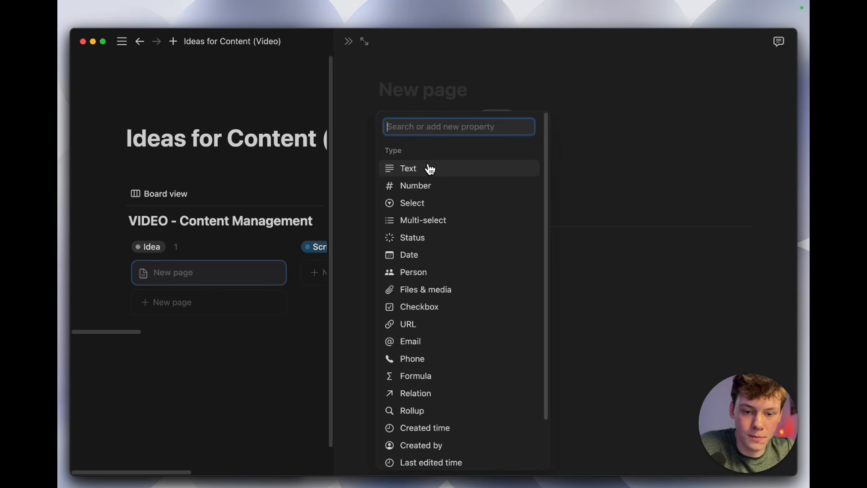
type("date")
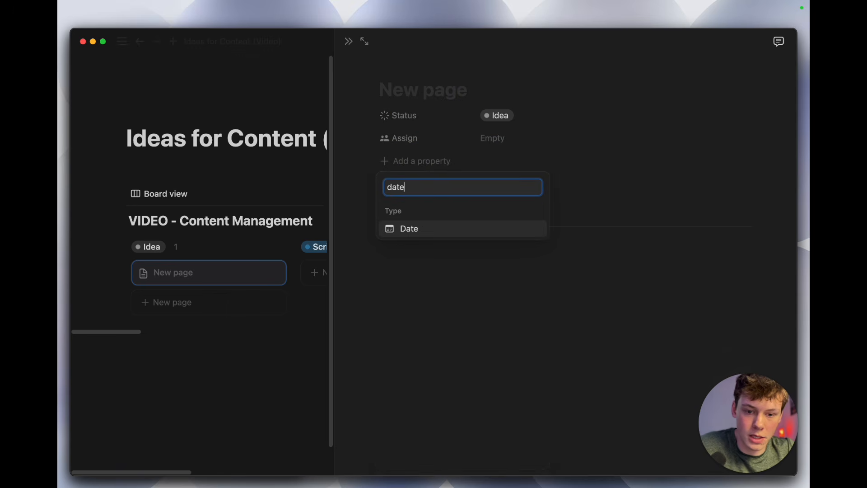
left_click(435, 231)
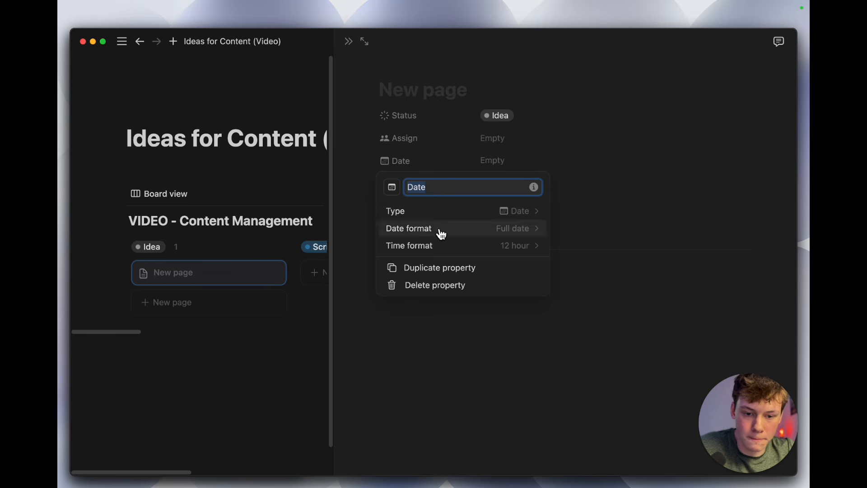
left_click(499, 230)
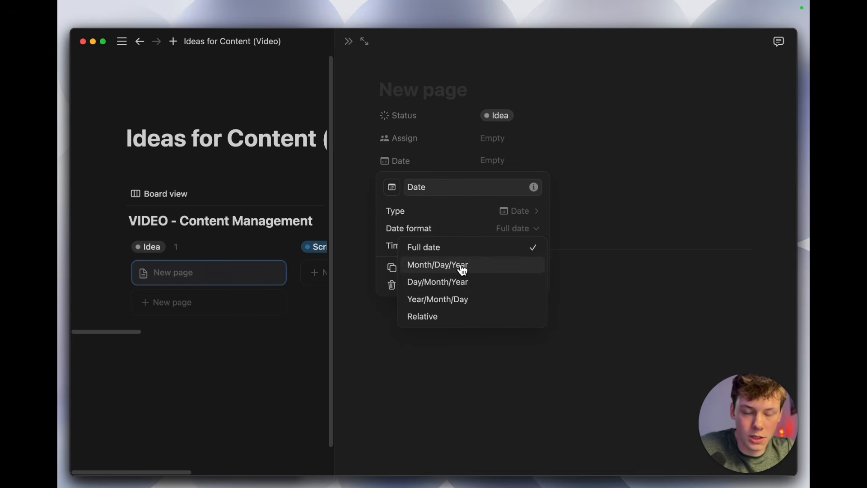
left_click(461, 317)
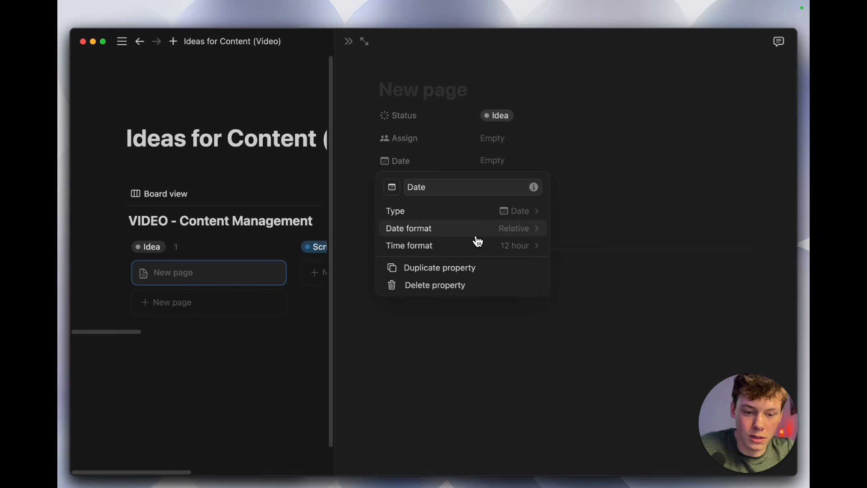
left_click(495, 229)
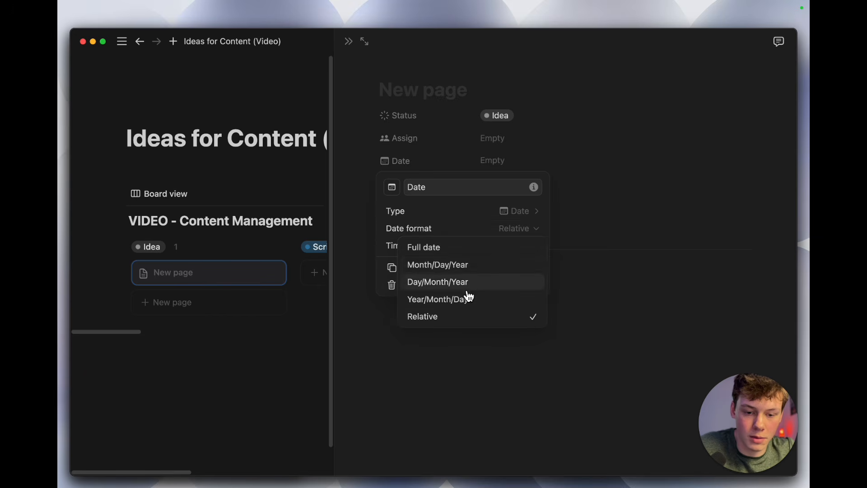
left_click(467, 230)
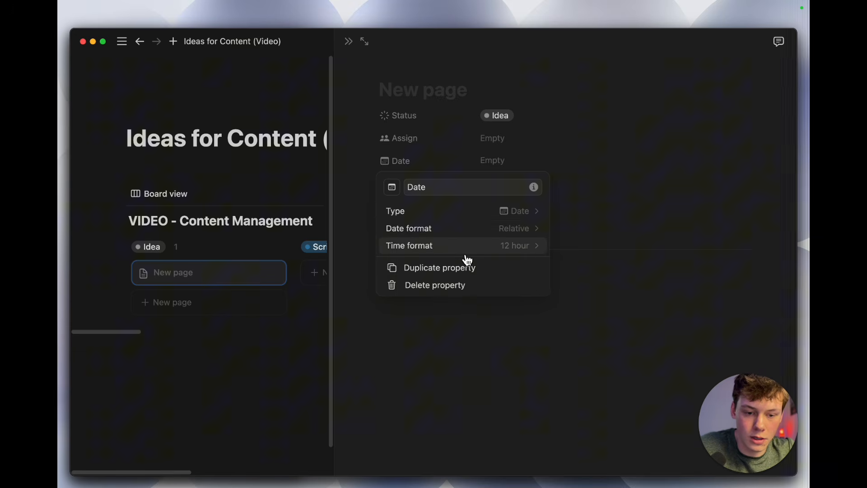
Step: Close the Date property settings and the page's side view to return to the full board
left_click(487, 335)
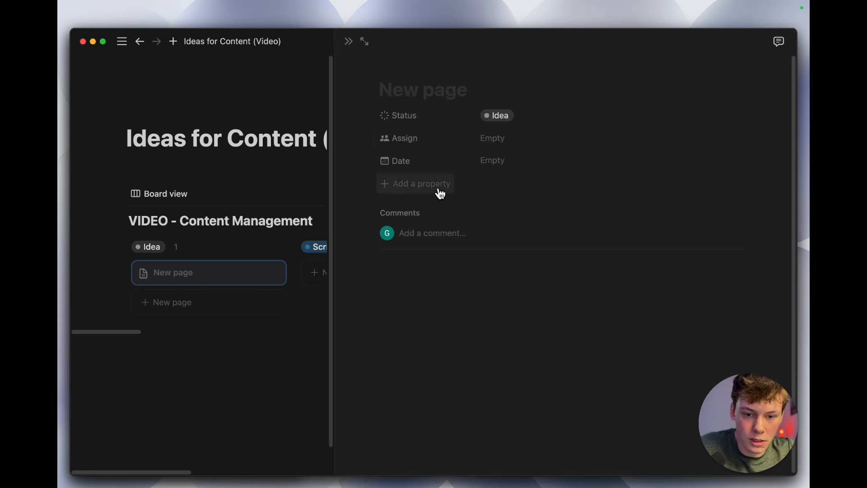
left_click(477, 273)
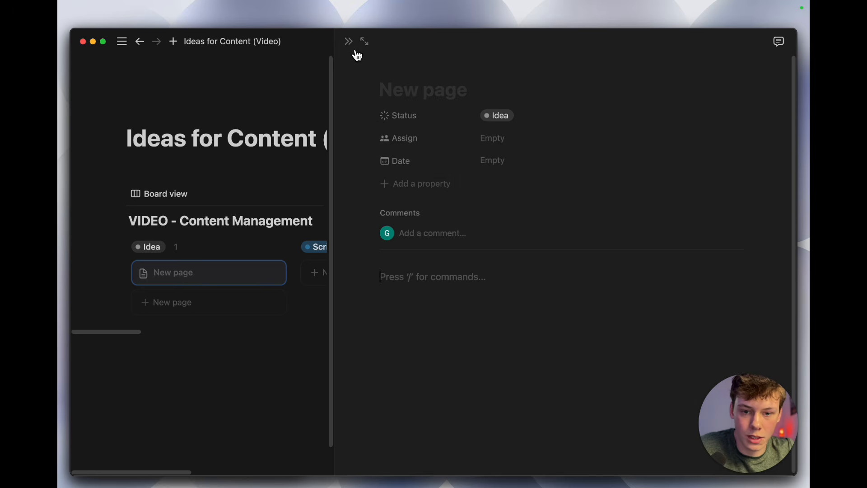
left_click(348, 41)
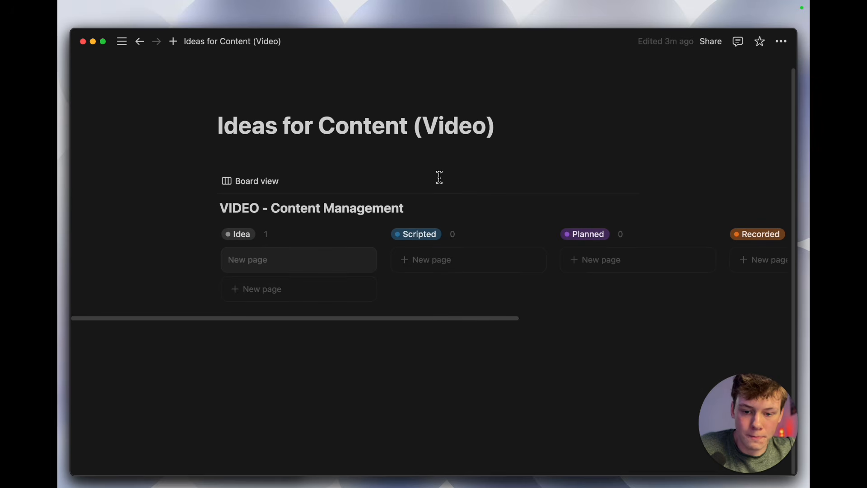
Step: Open the blank page in the Idea column and name it Title
left_click(273, 267)
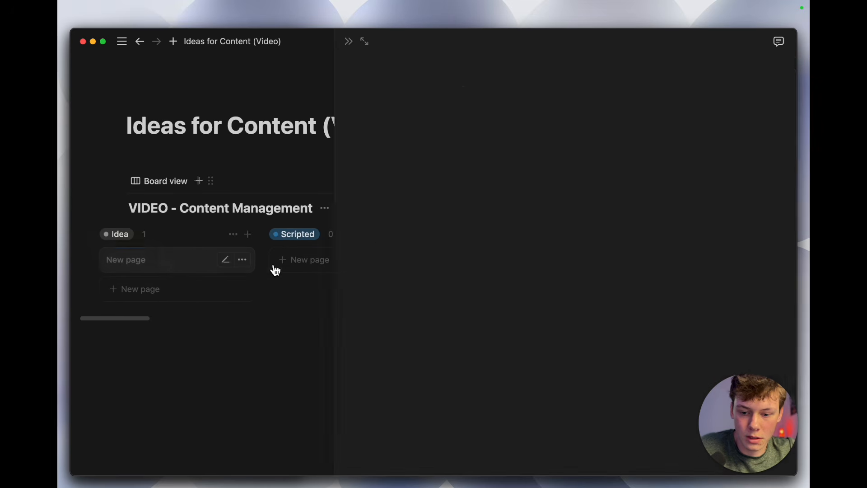
type("Test")
key("BackSpace")
key("BackSpace")
key("BackSpace")
key("BackSpace")
type("Titlee")
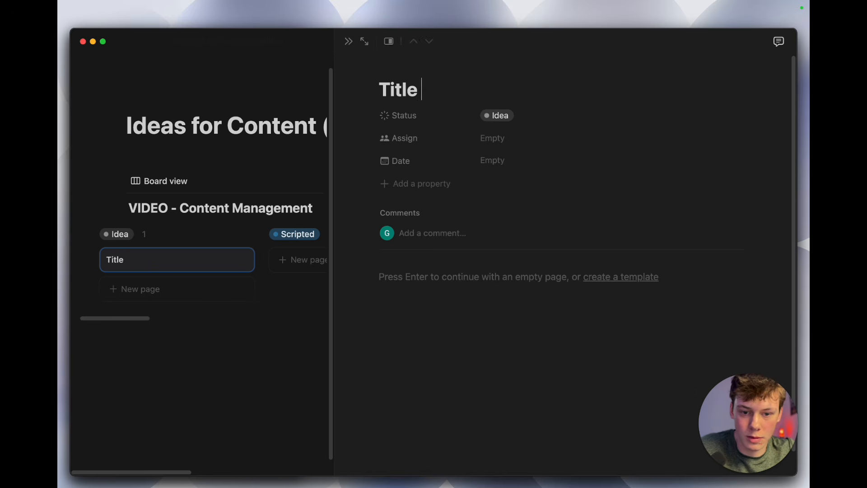
Step: Set the Title page's Date property to February 27, 2025 and close the page's side view
left_click(488, 160)
left_click(580, 312)
left_click(456, 319)
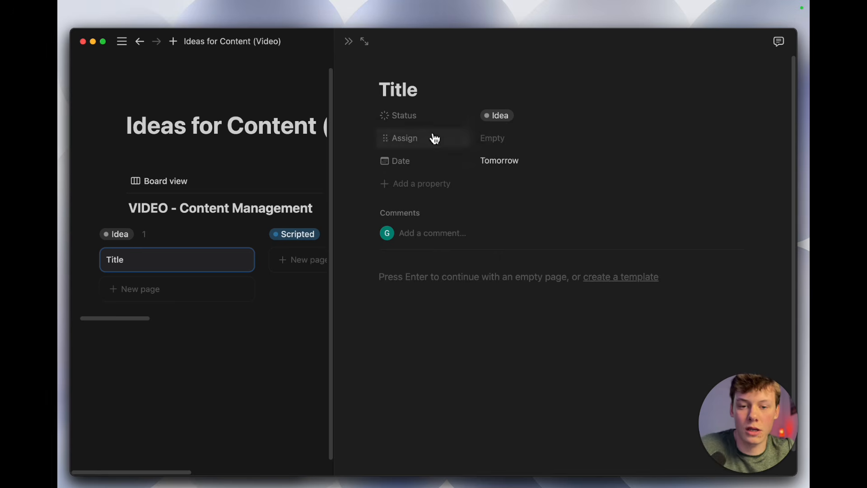
left_click(349, 42)
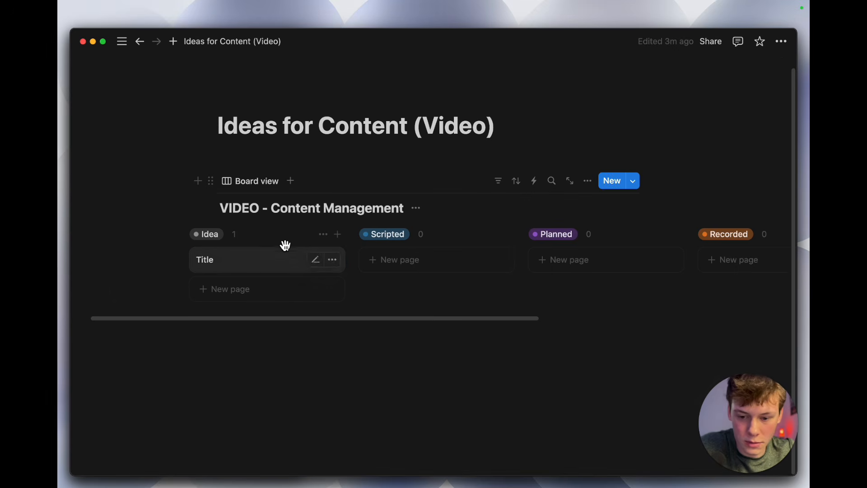
left_click_drag(257, 261, 283, 274)
scroll(299, 304, "right", 3)
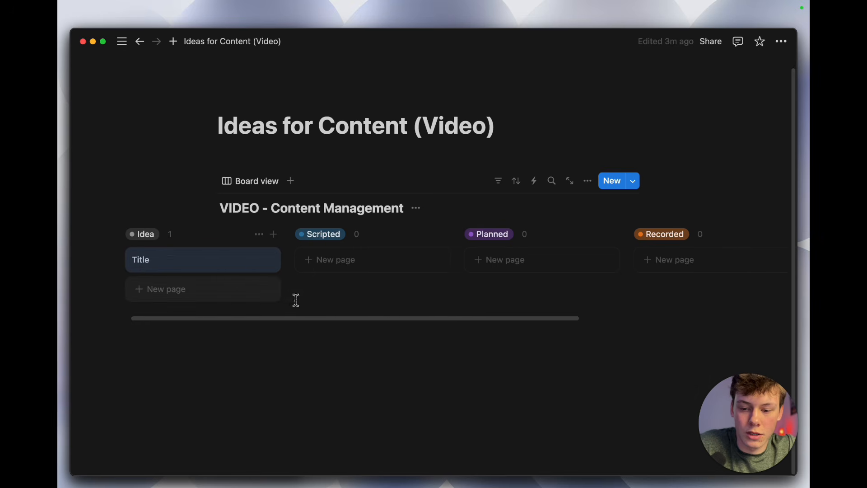
mouse_move(222, 262)
left_mouse_down()
mouse_move(349, 256)
mouse_move(501, 273)
mouse_move(505, 261)
mouse_move(176, 270)
mouse_move(304, 232)
mouse_move(335, 244)
mouse_move(360, 280)
mouse_move(223, 248)
mouse_move(222, 256)
left_mouse_up()
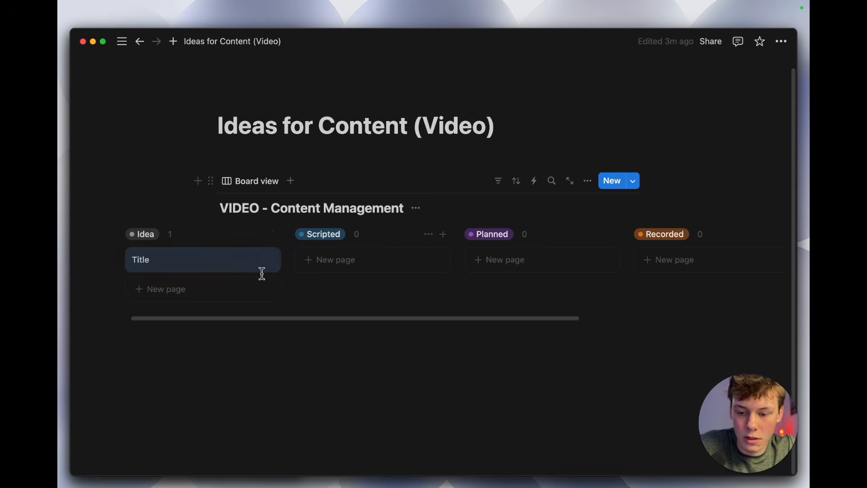
left_click(331, 295)
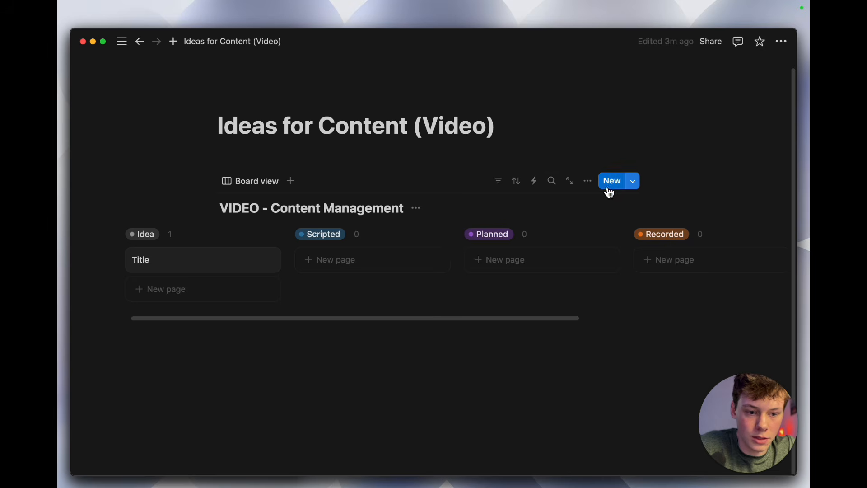
Step: Hide the Assign property and show the Date property on the board's cards, and close the view options
left_click(588, 181)
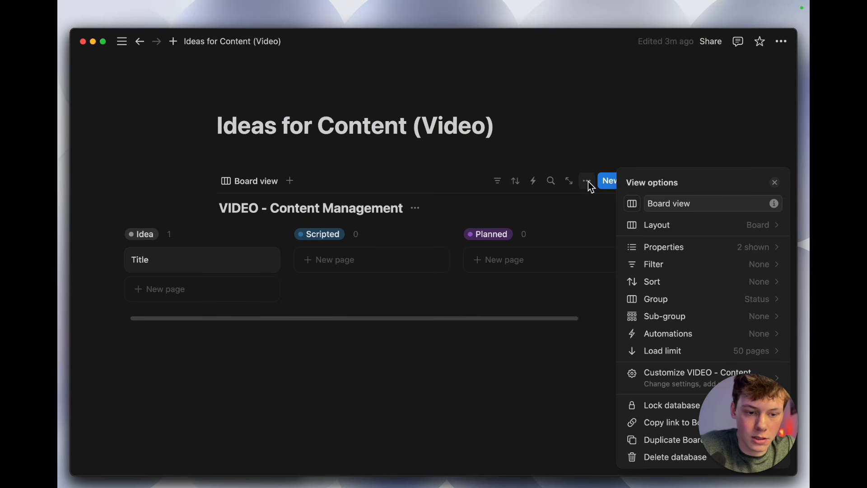
left_click(677, 247)
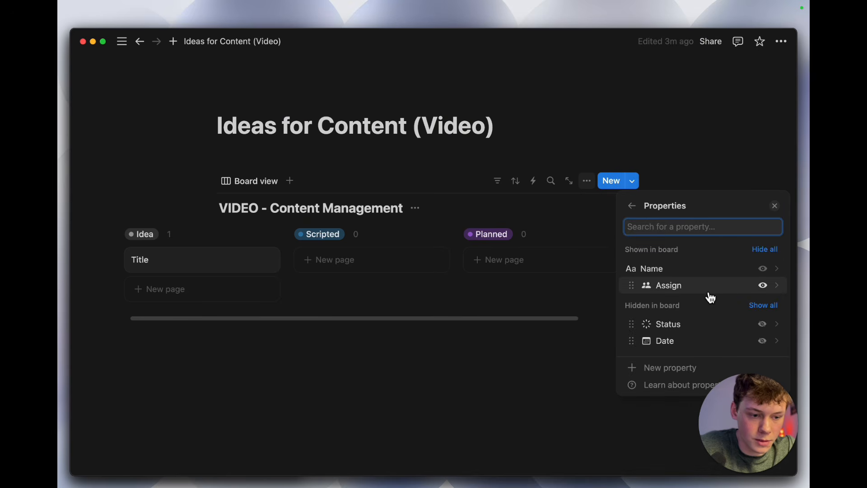
left_click(764, 286)
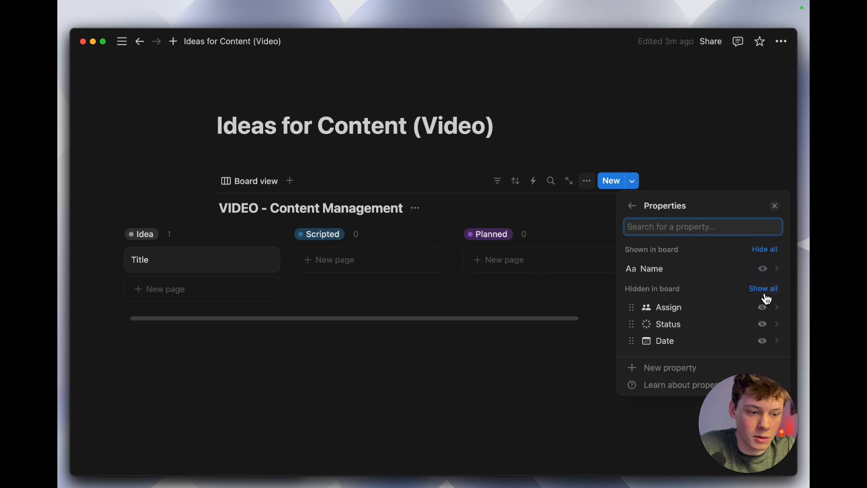
left_click(762, 341)
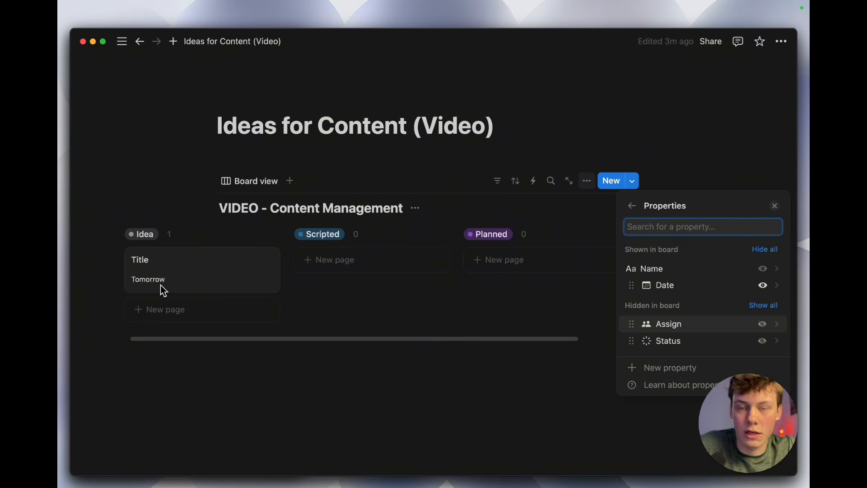
left_click(311, 288)
Step: Create a card named Title 2 in the Scripted column and set its date to Friday, February 28, 2025
scroll(433, 288, "down", 1)
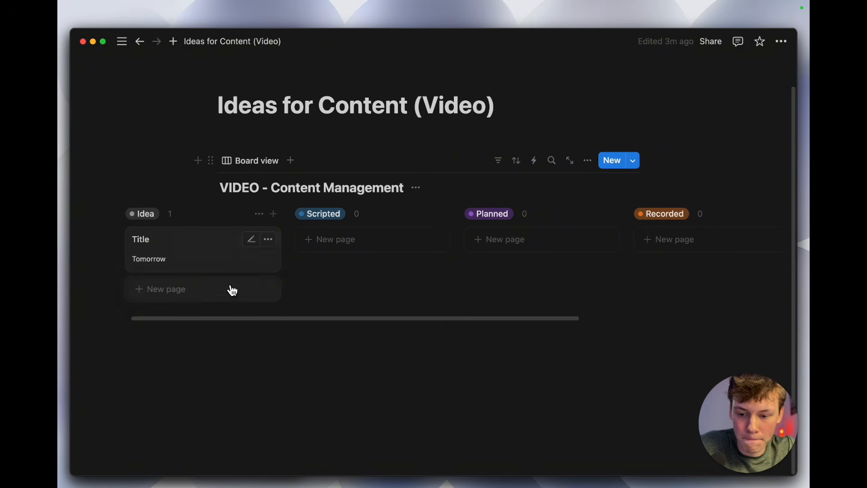
left_click(379, 239)
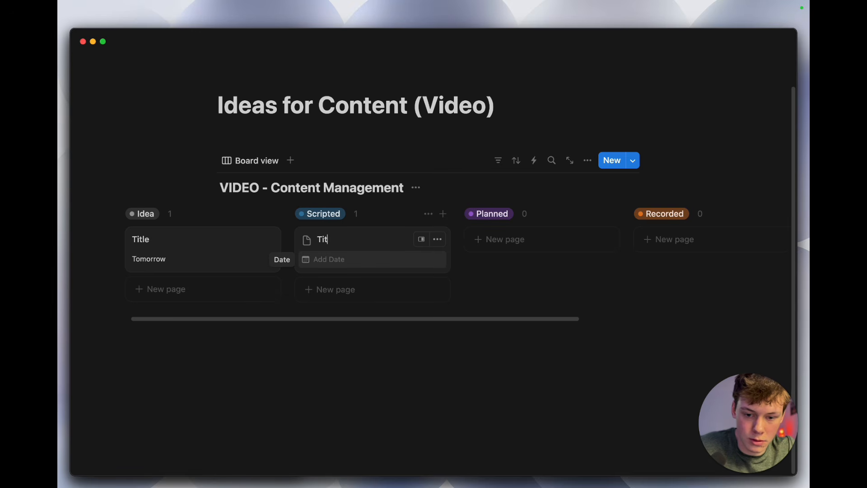
left_click(396, 260)
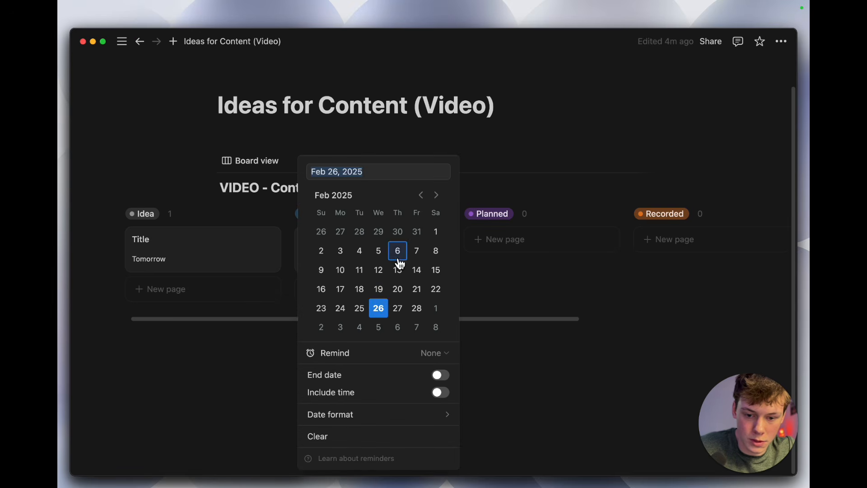
left_click(397, 308)
left_click(416, 308)
left_click(488, 298)
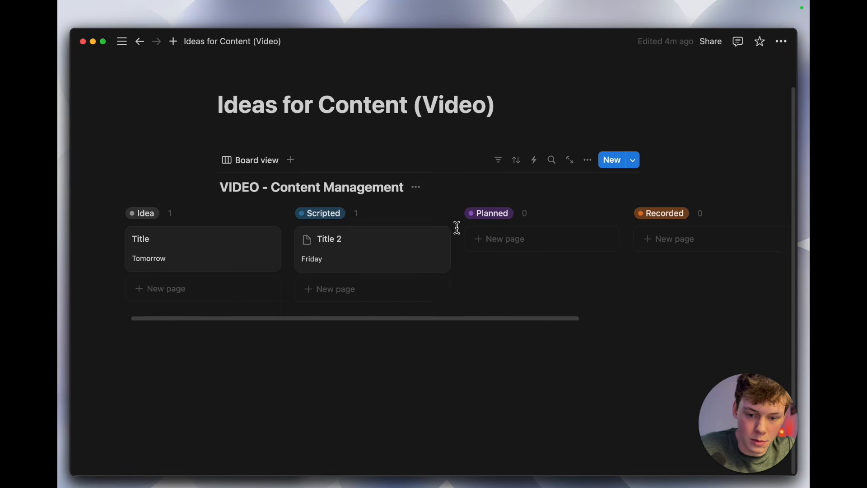
Step: Copy the database title "VIDEO - Content Management" above the board
scroll(350, 286, "right", 5)
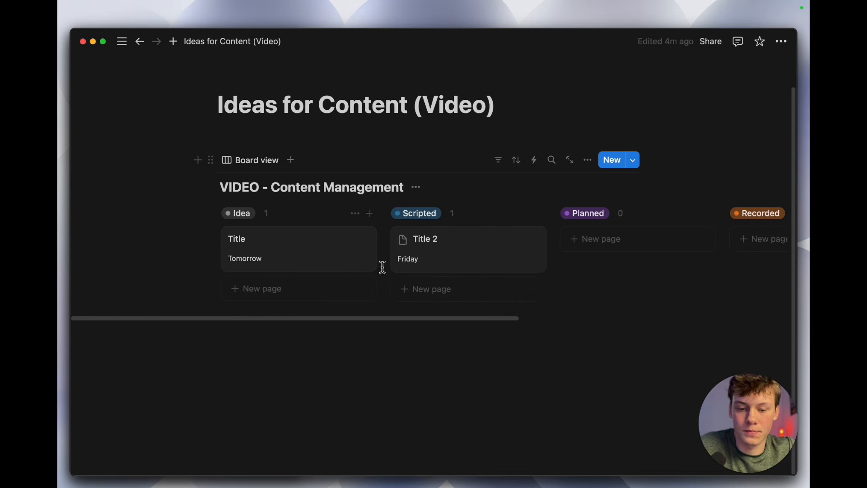
scroll(381, 265, "left", 4)
left_click(366, 385)
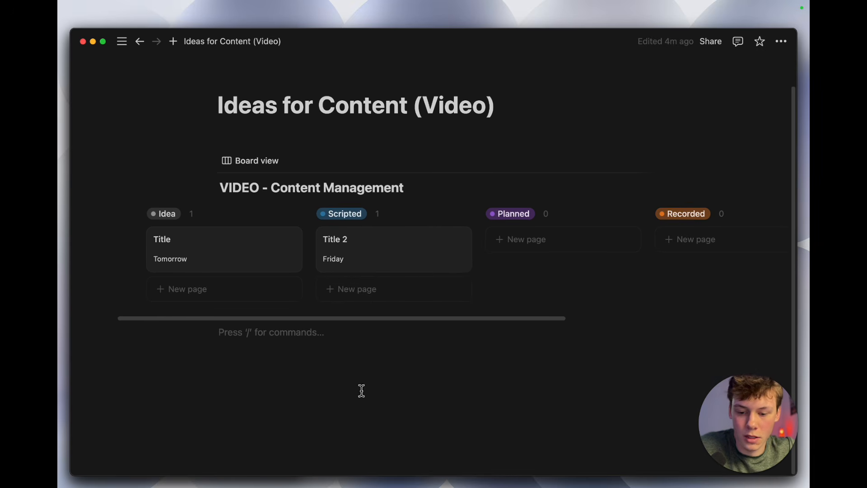
triple_click(301, 177)
key("super+c")
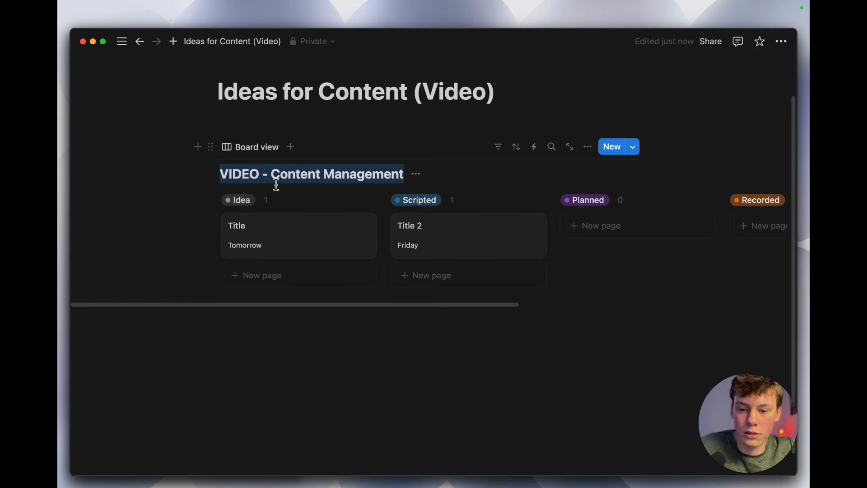
Step: Add blank lines below the board and insert a Calendar view database block
scroll(313, 271, "down", 1)
left_click(304, 346)
key("Return")
key("Return")
scroll(306, 338, "down", 1)
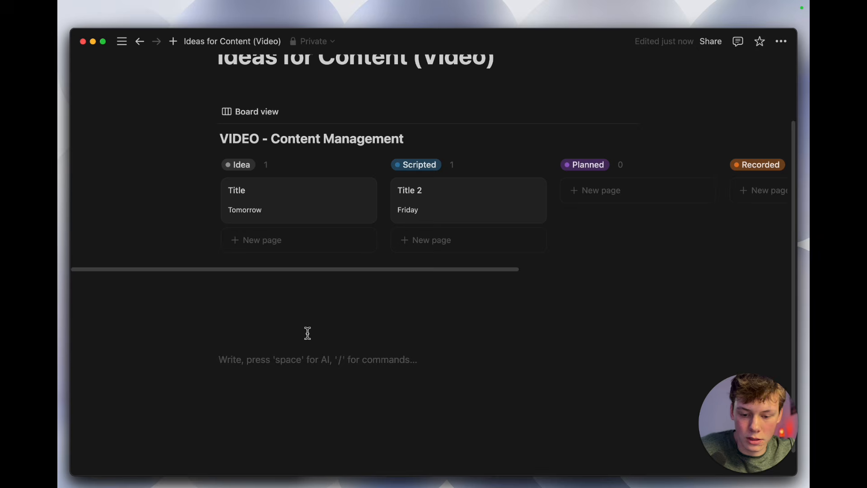
type("/")
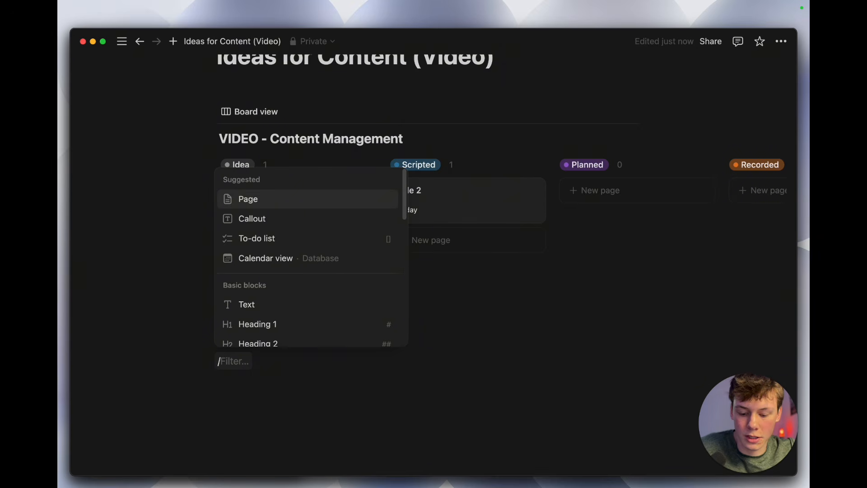
type("caledn")
mouse_move(264, 319)
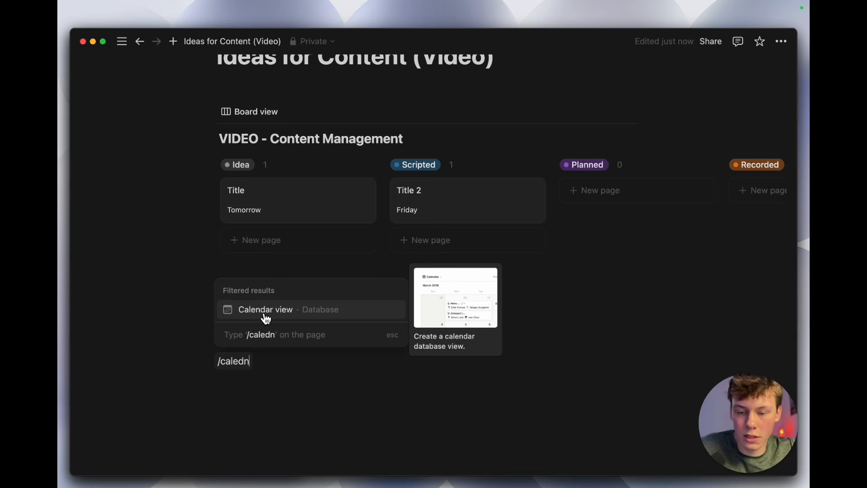
left_click(274, 318)
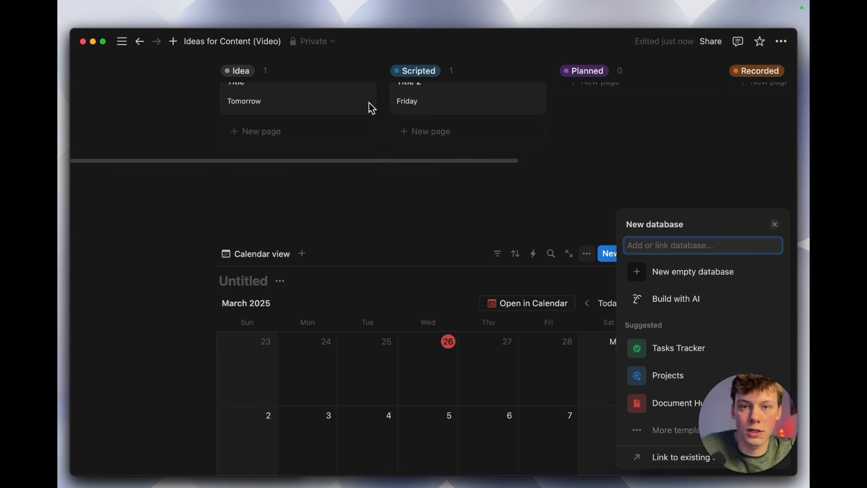
Step: Link the calendar view to the existing database "VIDEO - Content Management" and close the new view options
left_click_drag(741, 413, 301, 413)
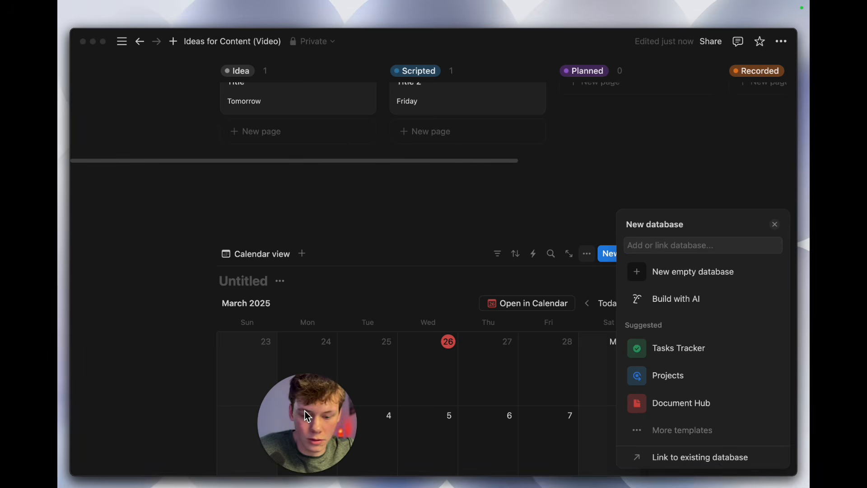
left_click(704, 465)
key("super+v")
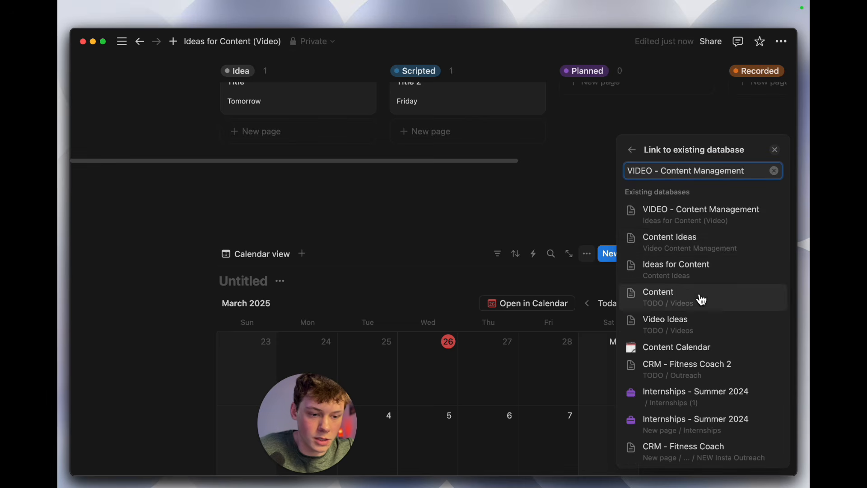
left_click(672, 218)
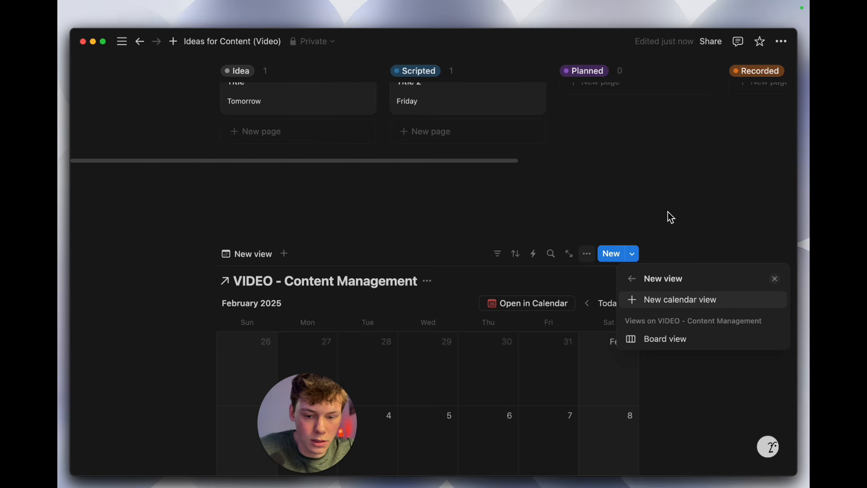
left_click(775, 279)
left_click_drag(361, 411, 794, 414)
Step: Compare the cards and dates on the board with the entries in the linked February 2025 calendar
scroll(593, 385, "down", 5)
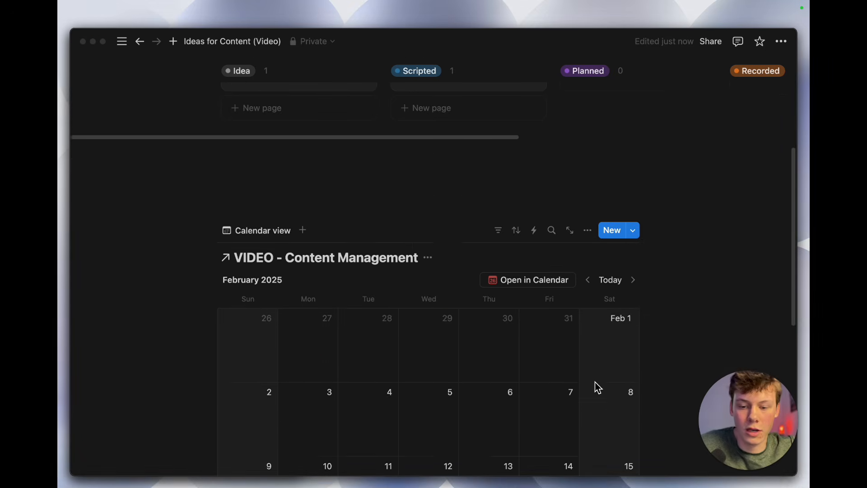
scroll(596, 386, "up", 3)
scroll(595, 386, "up", 5)
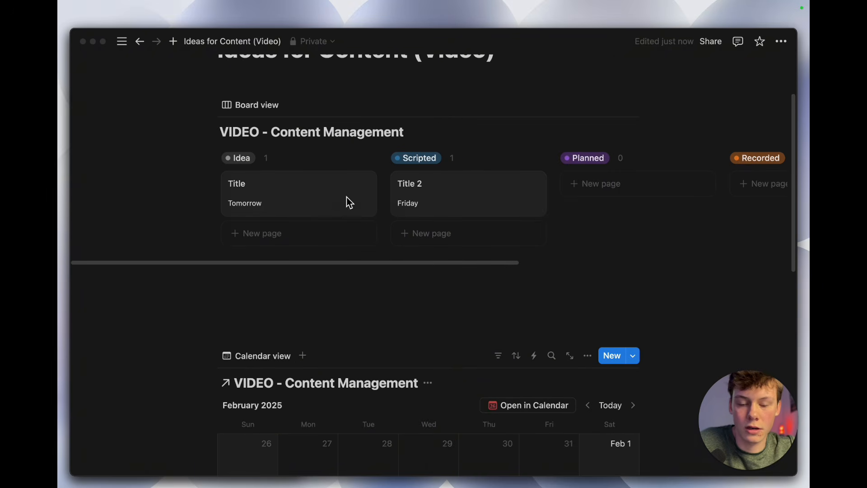
scroll(449, 420, "down", 5)
scroll(449, 423, "up", 3)
scroll(450, 424, "up", 3)
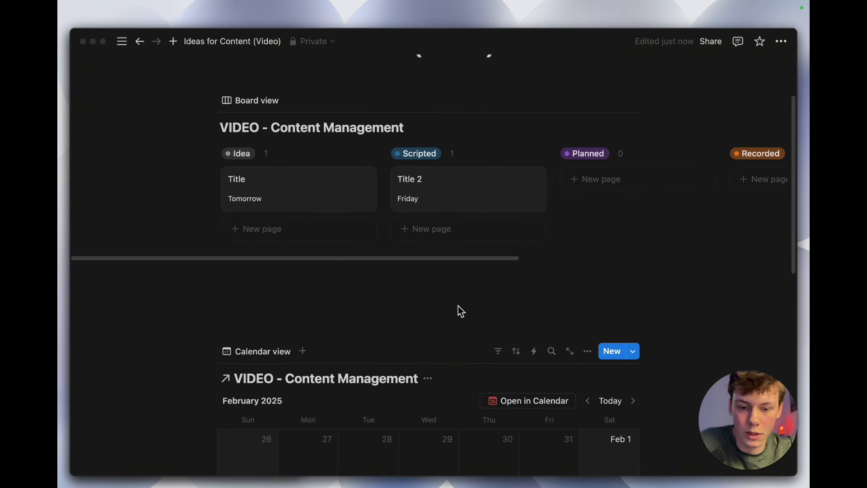
scroll(441, 234, "down", 10)
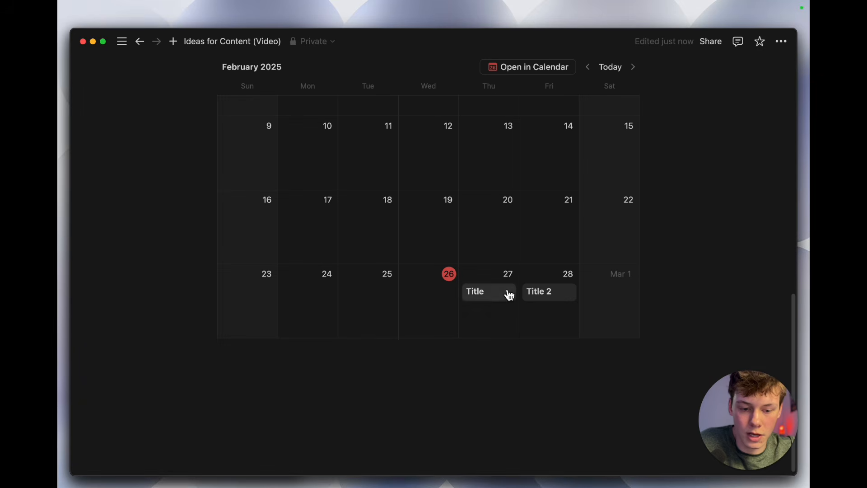
scroll(561, 292, "up", 9)
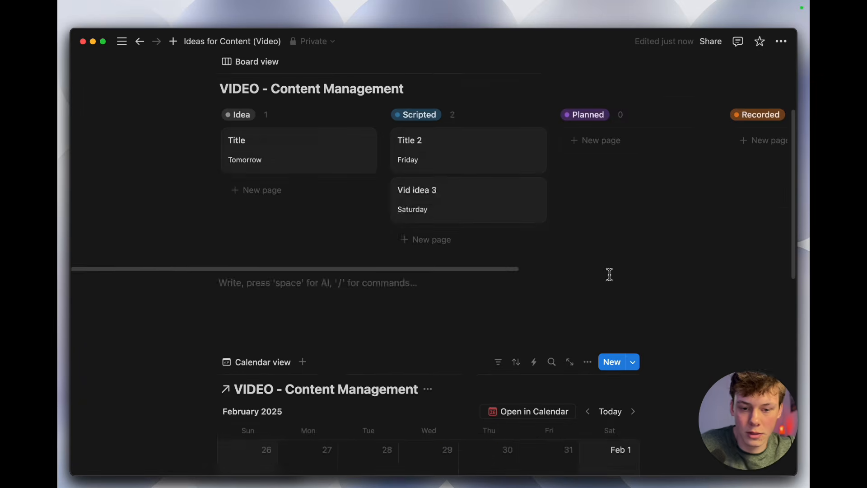
scroll(610, 276, "down", 10)
Step: Move the Vid idea 3 card from Scripted to Planned and back to Scripted
scroll(612, 276, "up", 4)
scroll(612, 276, "up", 7)
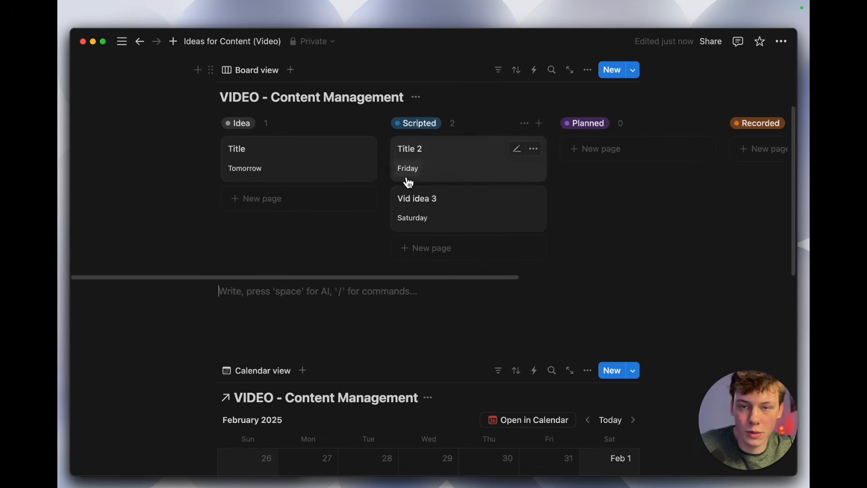
left_click_drag(446, 199, 596, 215)
left_click_drag(602, 167, 481, 201)
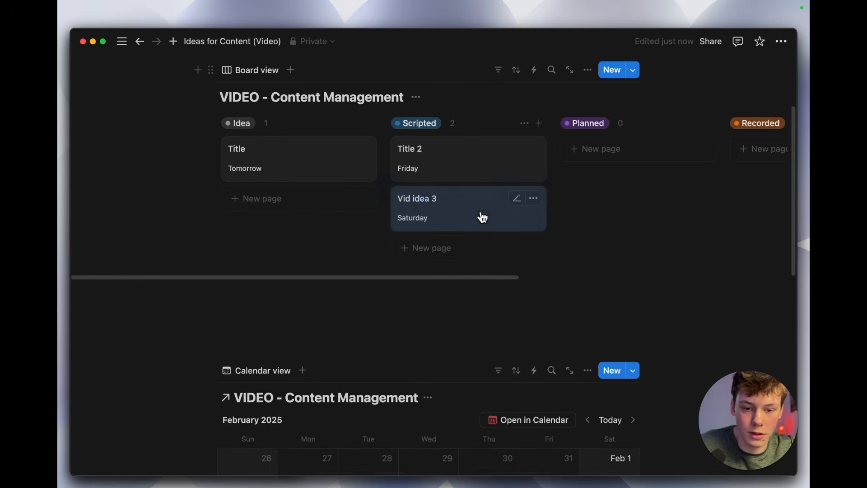
Step: Reschedule Title 2 to February 27 and Title to February 28 in the calendar
scroll(492, 276, "down", 10)
mouse_move(606, 340)
left_mouse_down()
mouse_move(599, 369)
mouse_move(516, 352)
mouse_move(562, 361)
mouse_move(616, 329)
left_mouse_up()
scroll(551, 264, "up", 1)
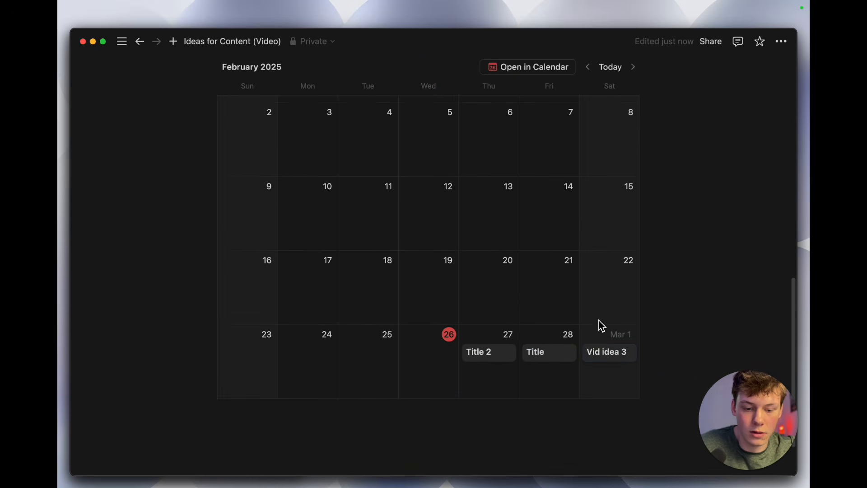
scroll(490, 317, "up", 3)
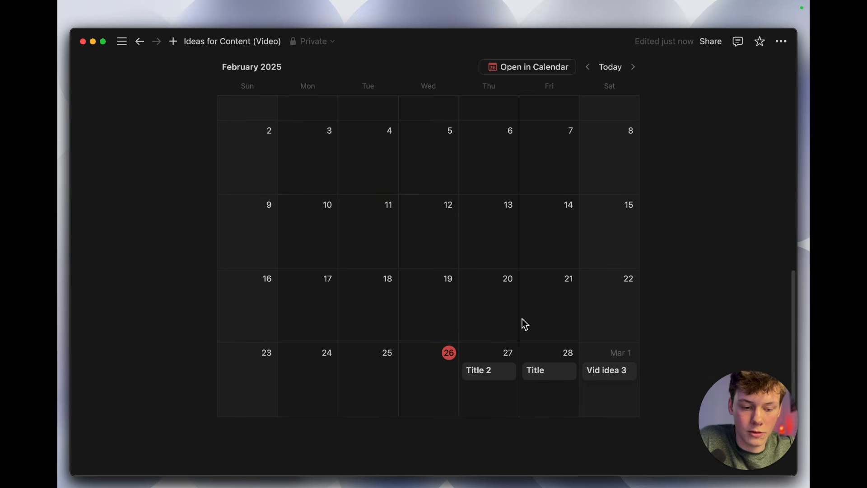
scroll(492, 375, "up", 5)
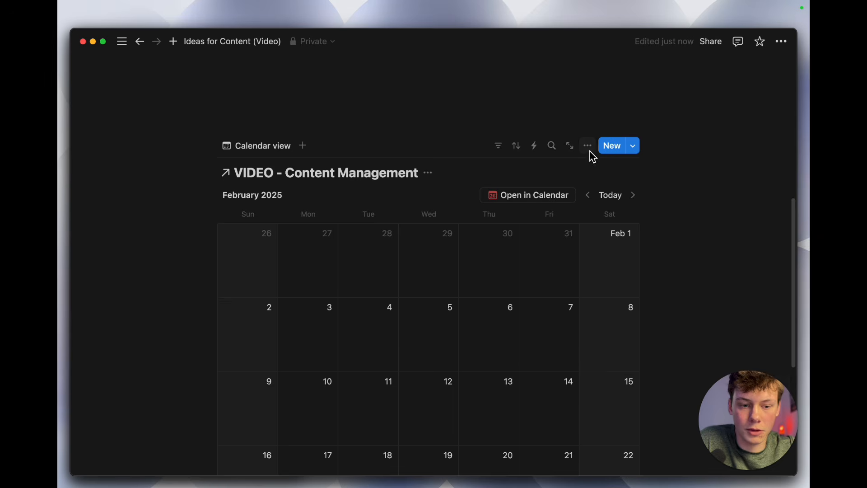
Step: Show the Status property on the entries in the linked calendar view
left_click(589, 151)
left_click(685, 253)
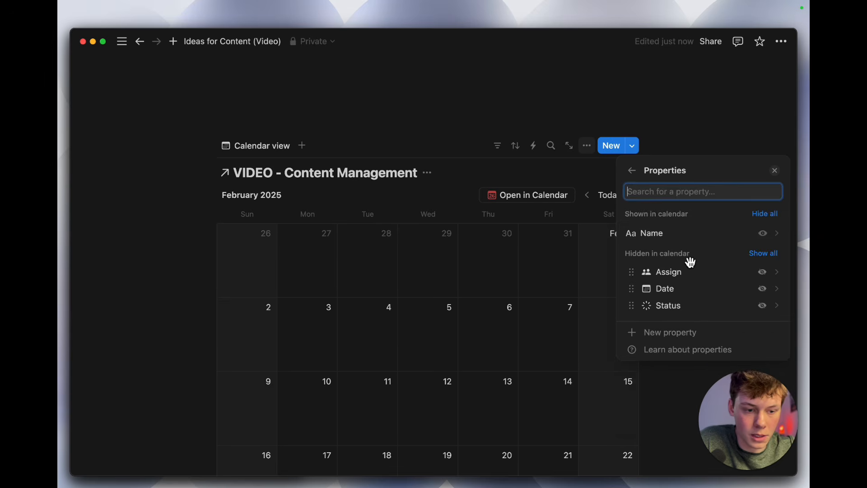
left_click(770, 312)
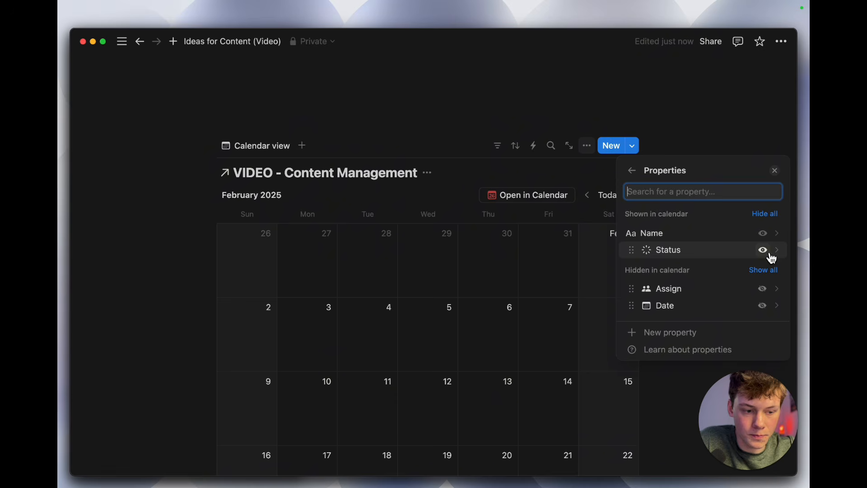
left_click(557, 244)
scroll(619, 246, "down", 5)
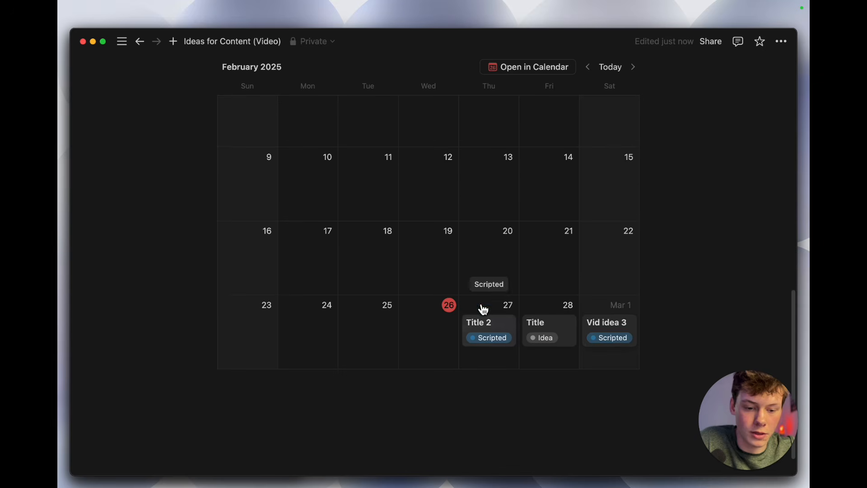
Step: Change the linked calendar's layout to show it as Week and close the view options
scroll(478, 281, "up", 6)
scroll(478, 282, "up", 6)
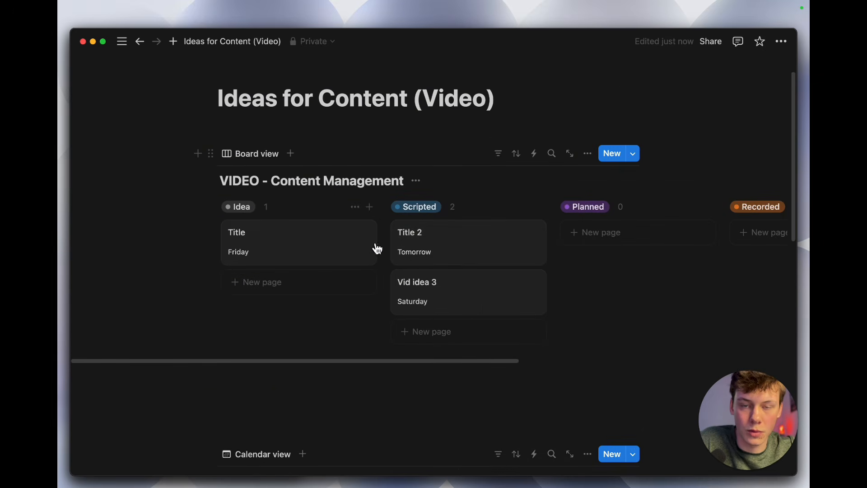
scroll(387, 270, "down", 10)
scroll(387, 273, "up", 5)
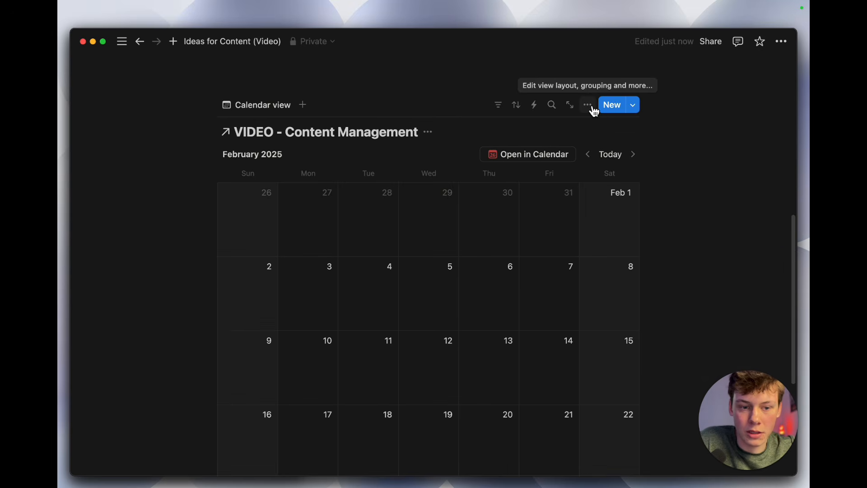
left_click(588, 105)
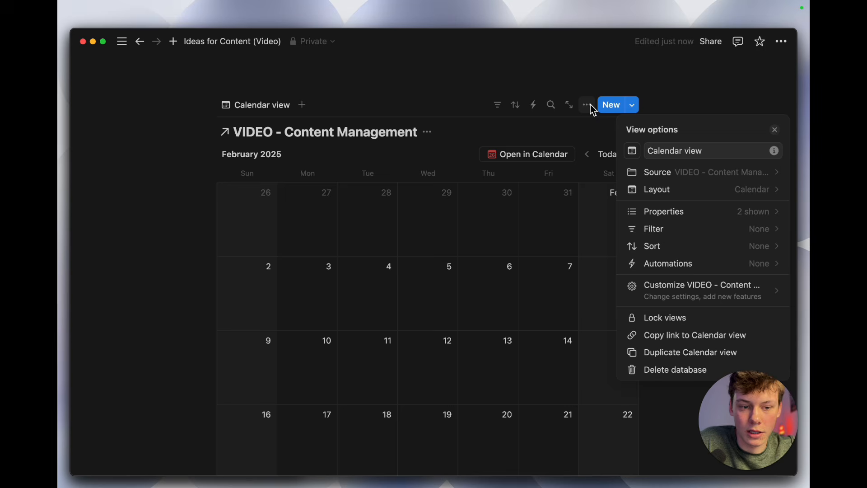
left_click(675, 194)
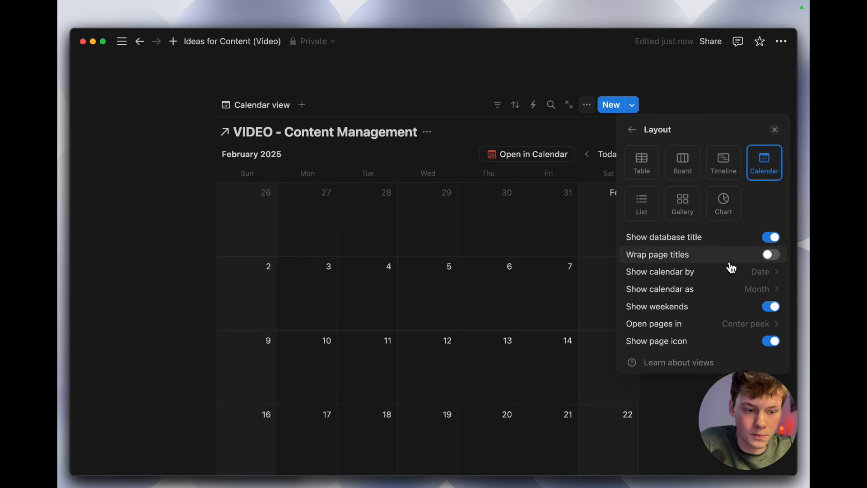
left_click(775, 296)
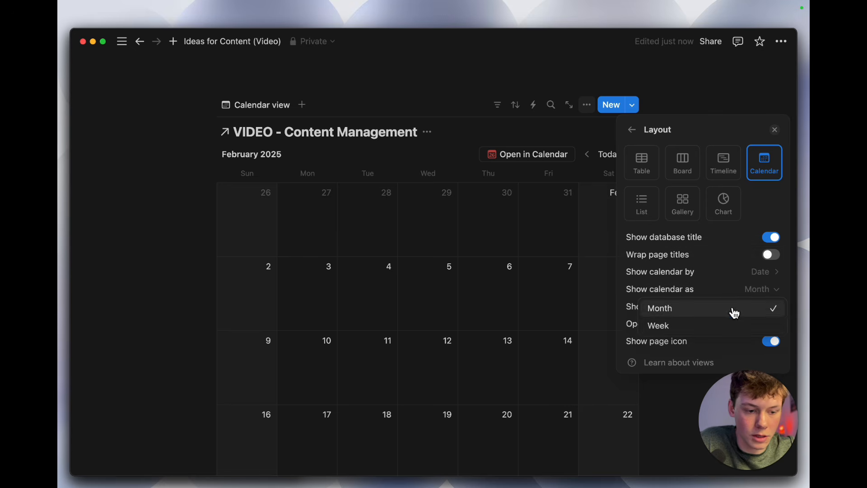
left_click(727, 327)
left_click(568, 291)
Step: Compare the weekly calendar's entries and statuses with the cards on the board above it
scroll(621, 292, "down", 2)
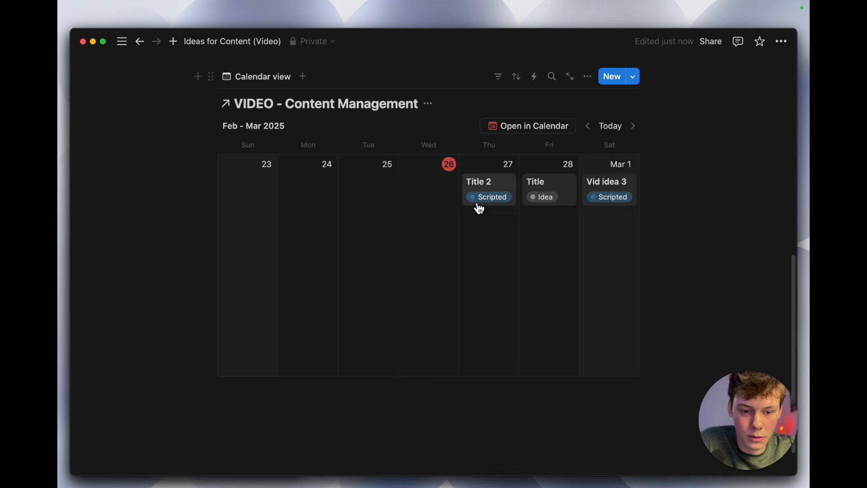
scroll(443, 230, "up", 4)
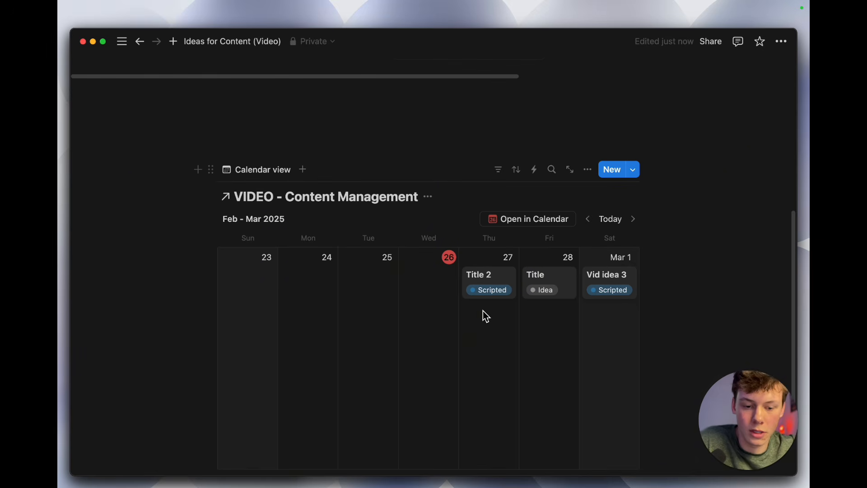
scroll(485, 316, "down", 3)
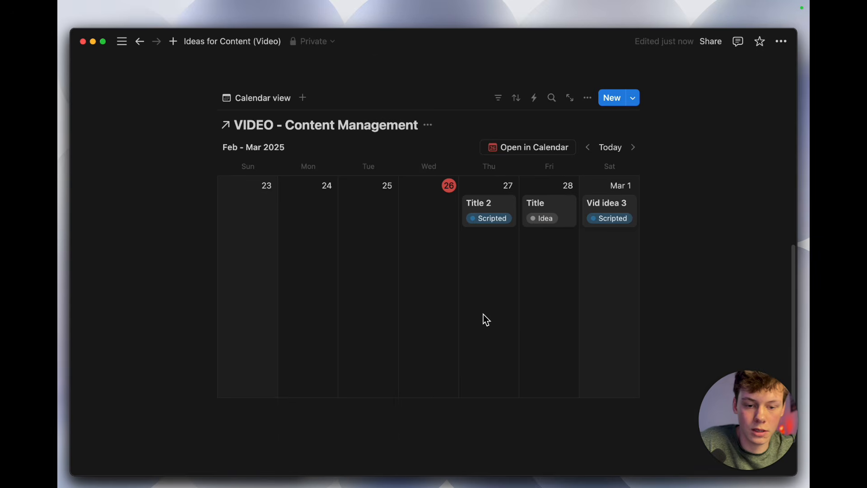
scroll(482, 314, "up", 4)
scroll(487, 321, "up", 12)
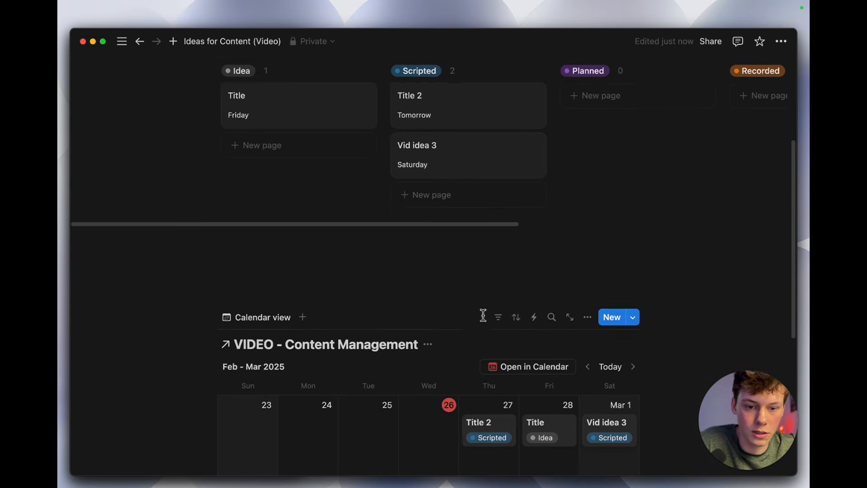
scroll(487, 321, "down", 7)
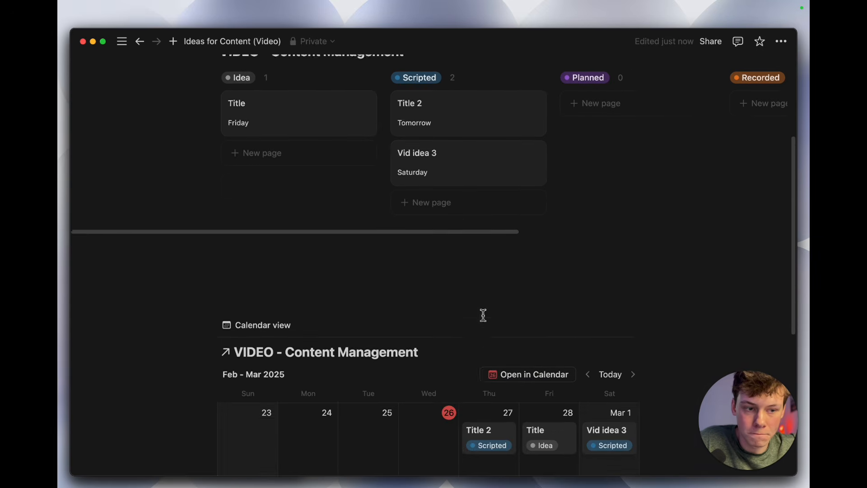
scroll(485, 317, "down", 2)
scroll(483, 314, "up", 7)
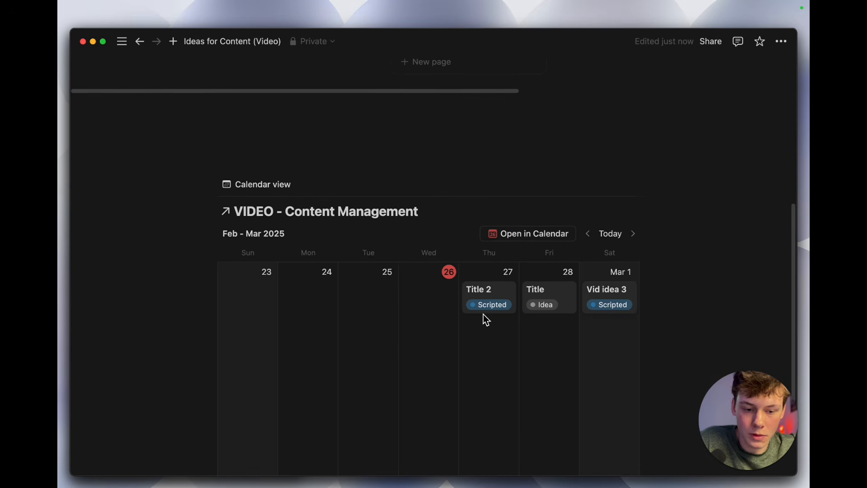
scroll(483, 315, "up", 6)
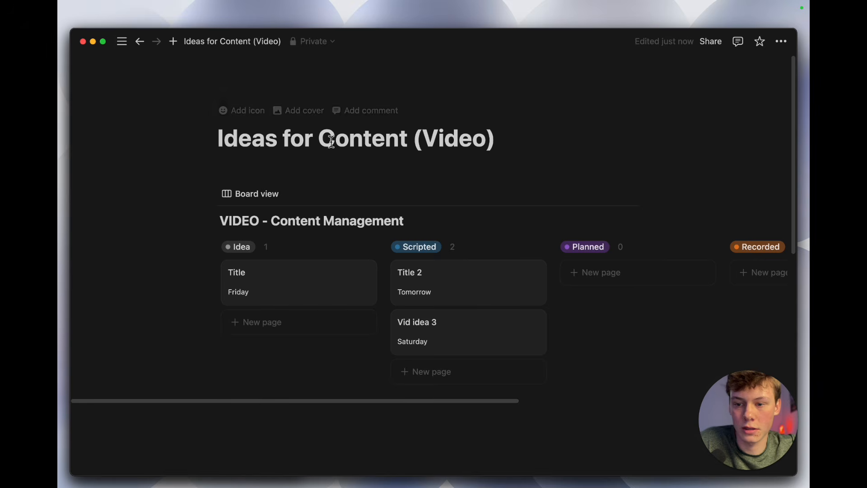
Step: Open Notion's integrations management page from the account's Connections settings
mouse_move(120, 42)
scroll(136, 381, "down", 2)
scroll(135, 382, "down", 3)
left_click(123, 331)
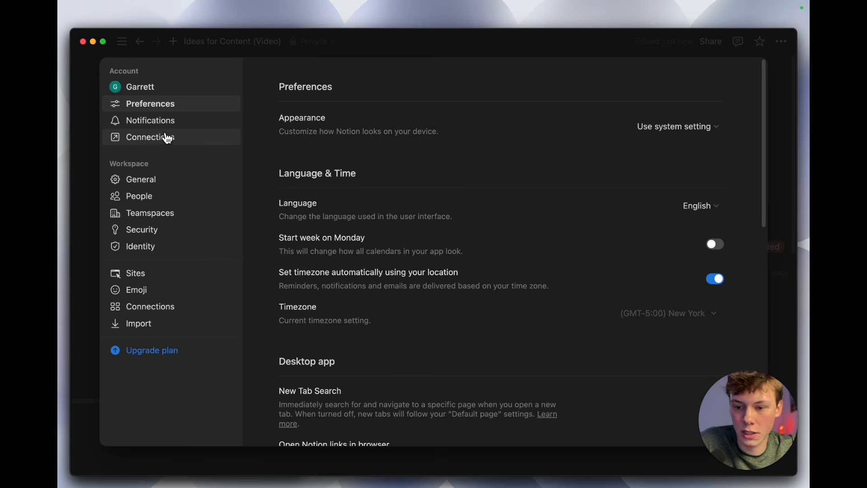
left_click(167, 145)
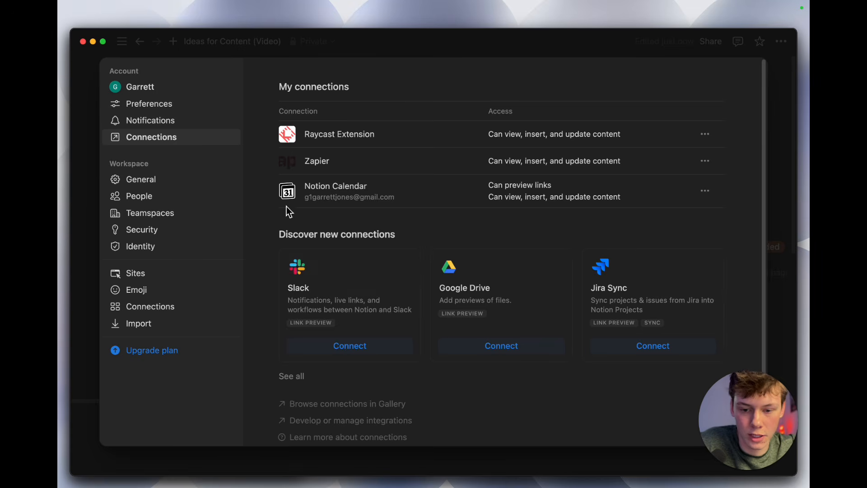
scroll(325, 271, "down", 2)
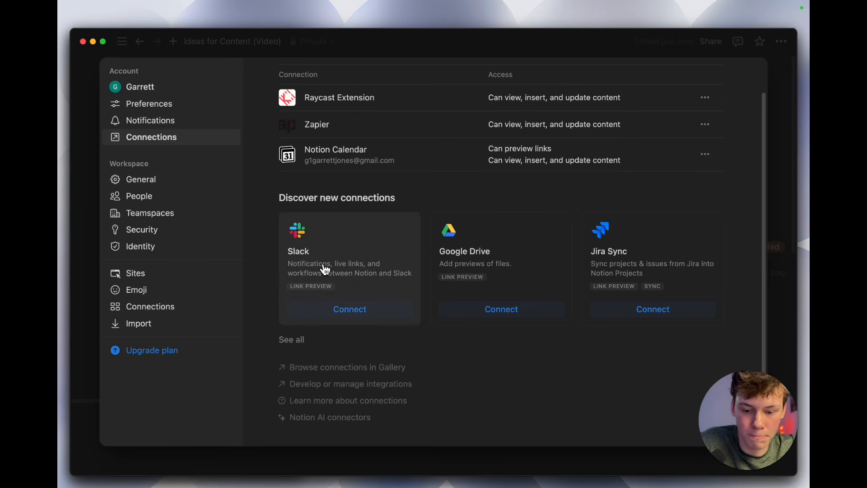
left_click(355, 383)
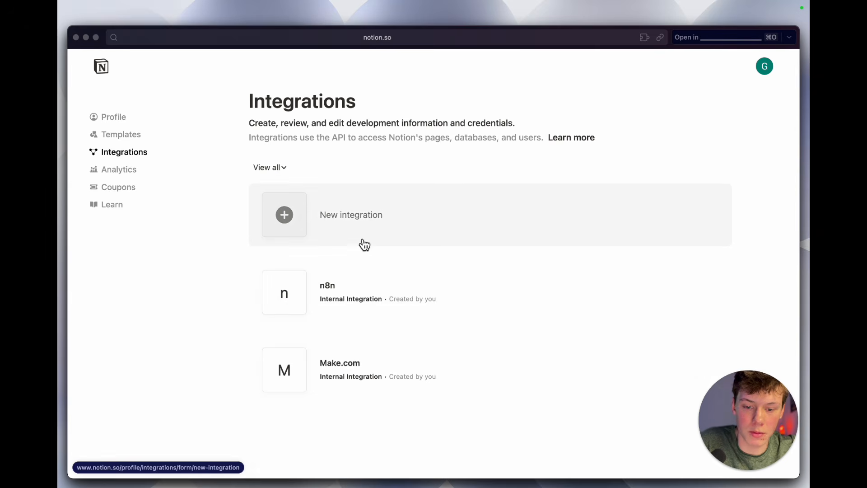
Step: Create a new Notion integration named n8n_vid, associate it with the available workspace, and save it
left_click(338, 225)
left_click(339, 145)
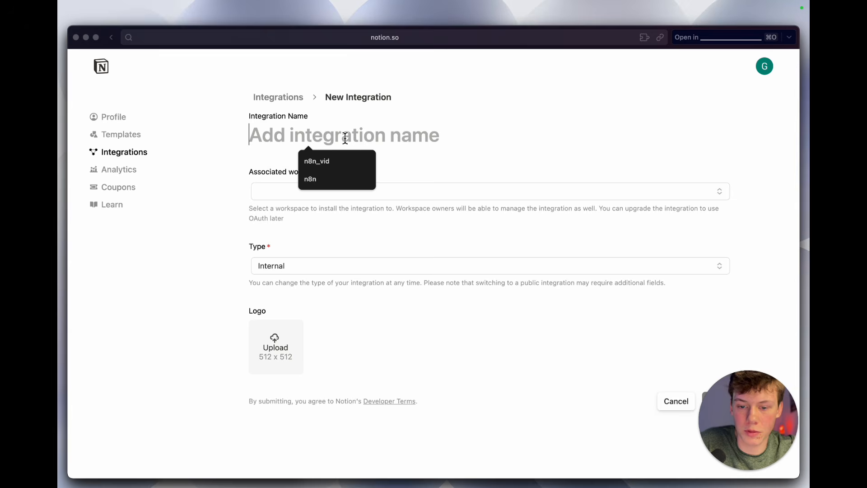
left_click(344, 161)
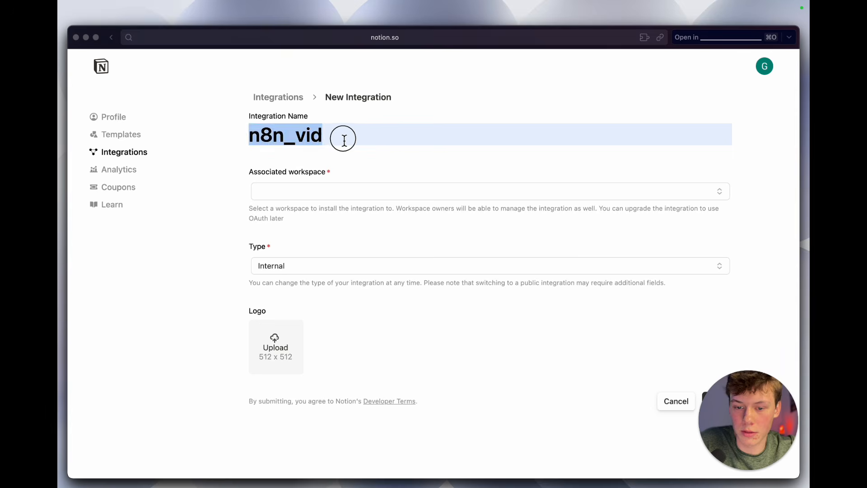
left_click(379, 187)
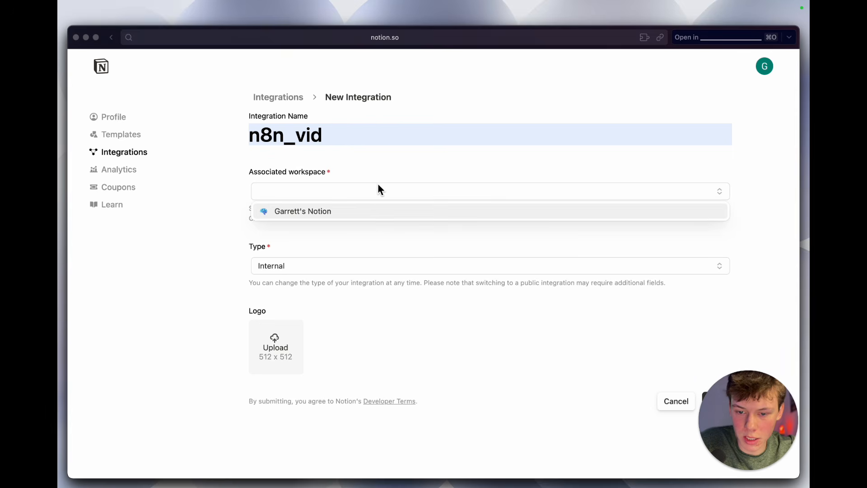
left_click(376, 218)
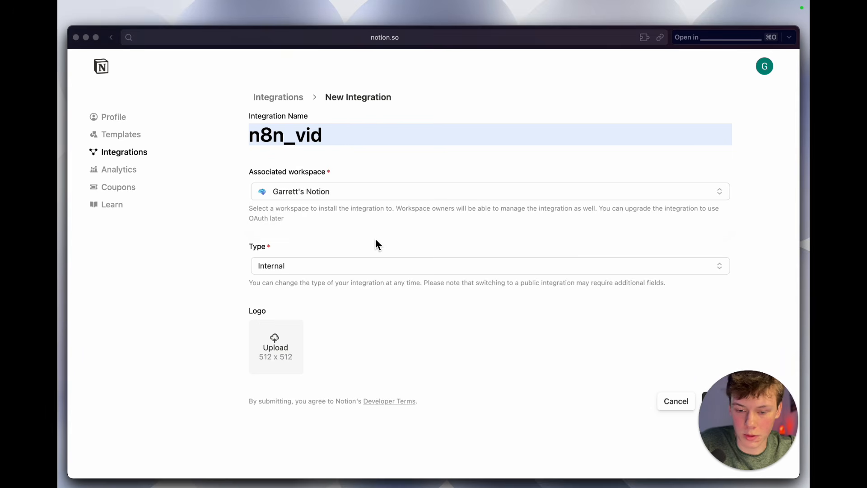
left_click_drag(760, 417, 743, 417)
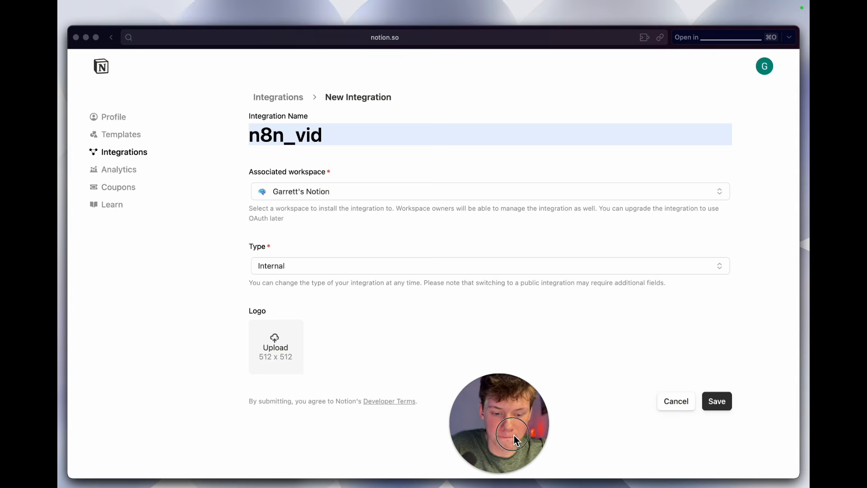
left_click(729, 403)
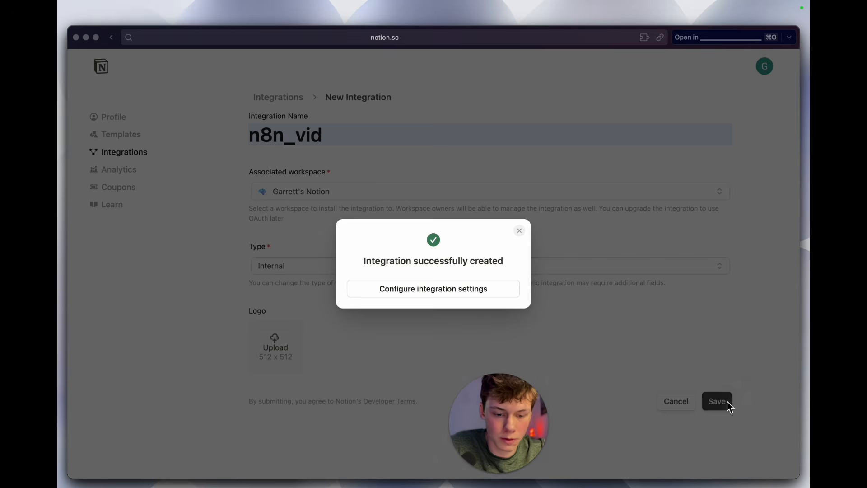
Step: Open the n8n_vid integration's settings and review its integration secret field and its content, comment and user capabilities
left_click(424, 292)
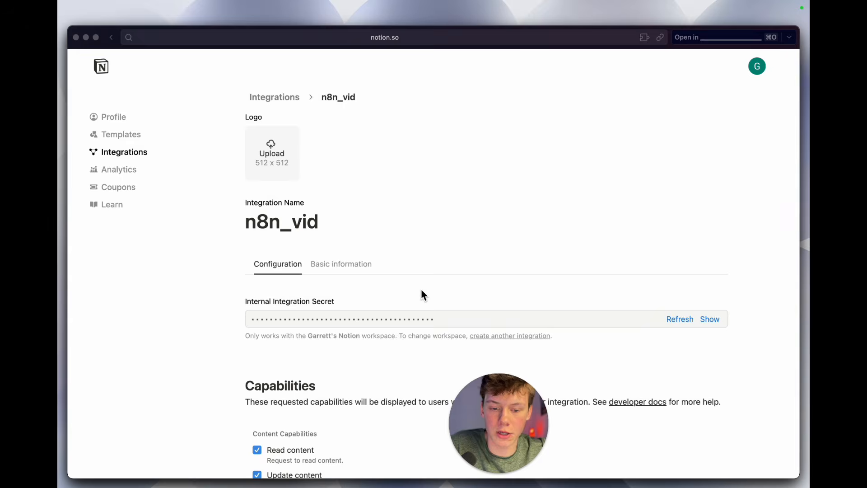
scroll(415, 307, "down", 5)
scroll(416, 310, "down", 2)
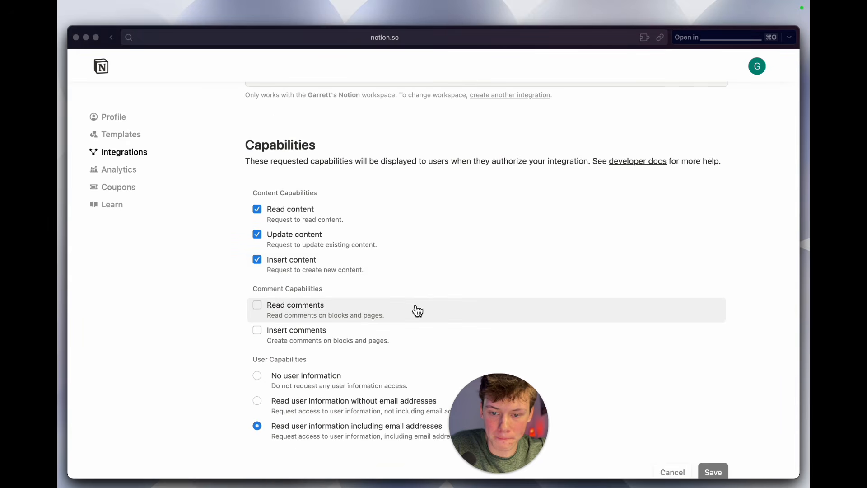
left_click_drag(264, 154, 323, 231)
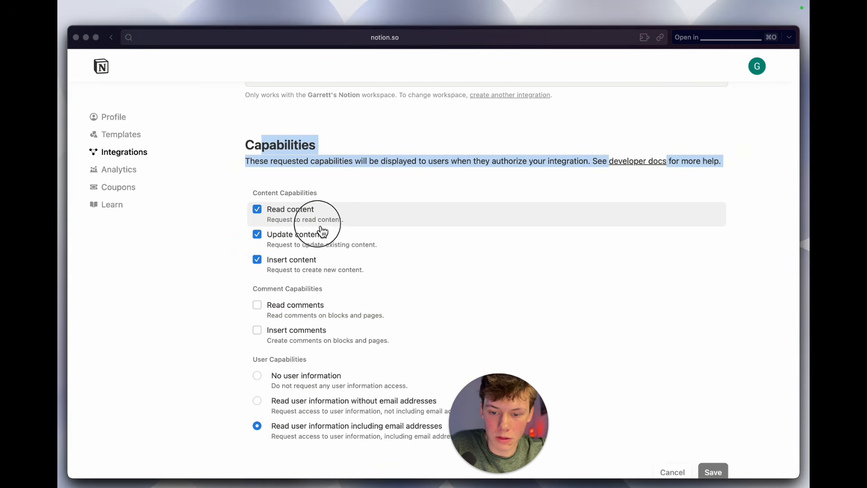
left_click(344, 174)
scroll(342, 191, "down", 1)
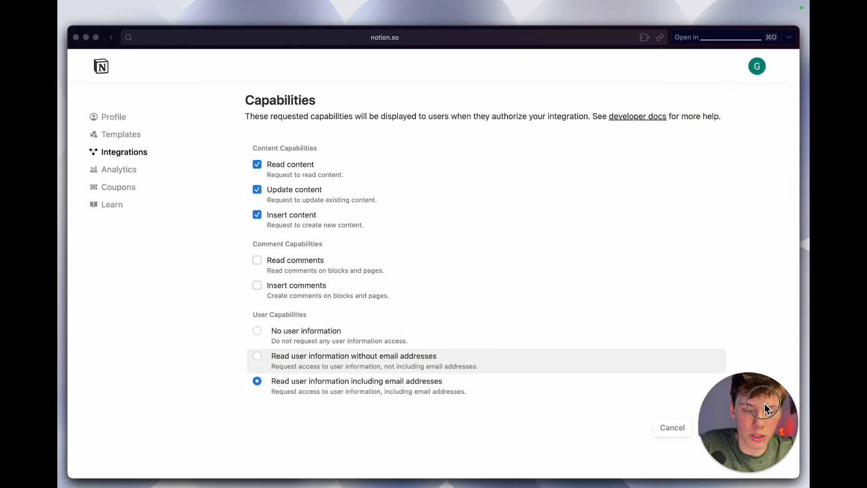
scroll(592, 316, "up", 3)
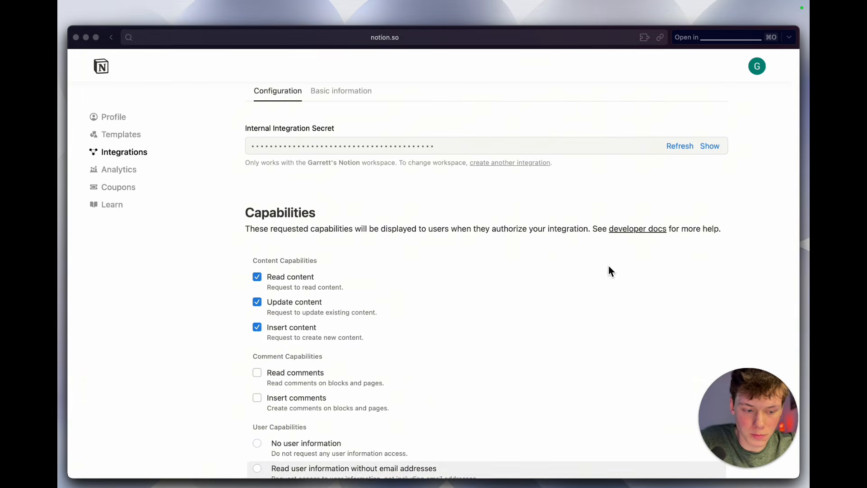
scroll(332, 289, "up", 1)
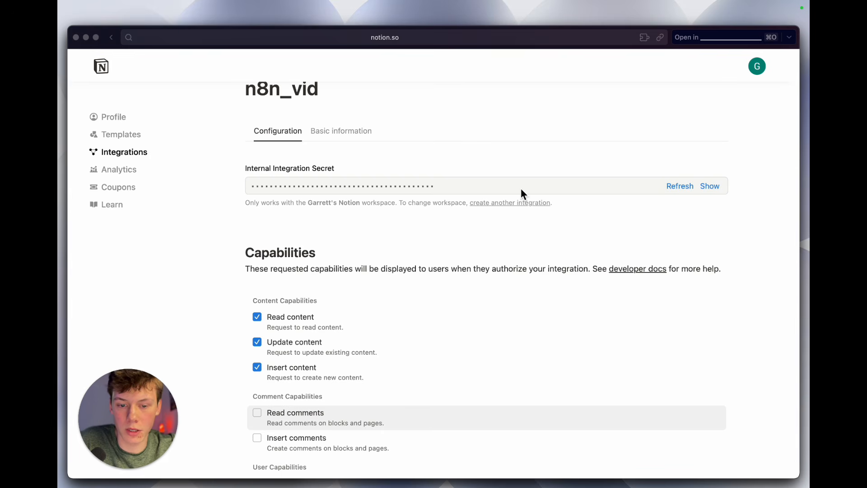
scroll(446, 308, "down", 1)
scroll(445, 308, "down", 2)
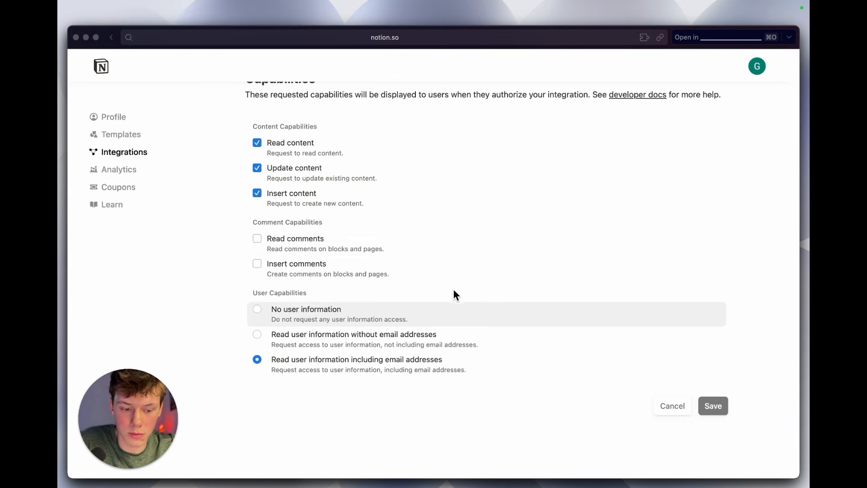
Step: Switch to the Content Management Agent workflow in n8n and add a Notion tool to the AI Agent
left_click(76, 38)
scroll(352, 238, "left", 1)
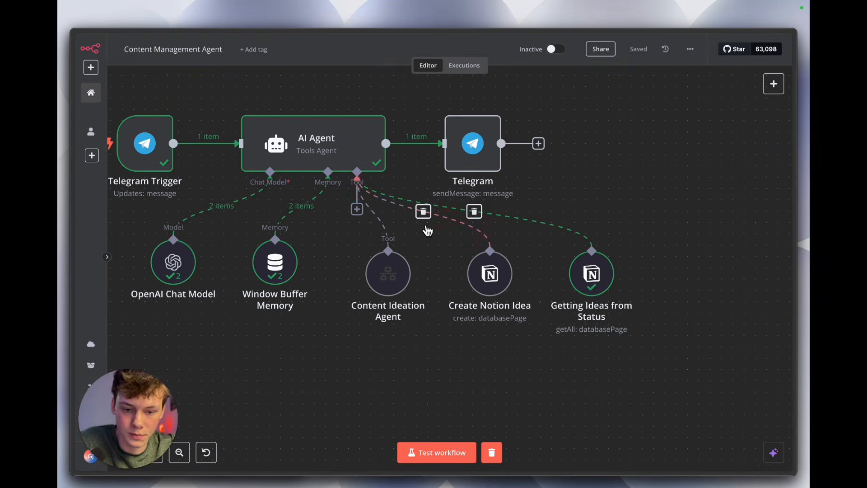
left_click(357, 210)
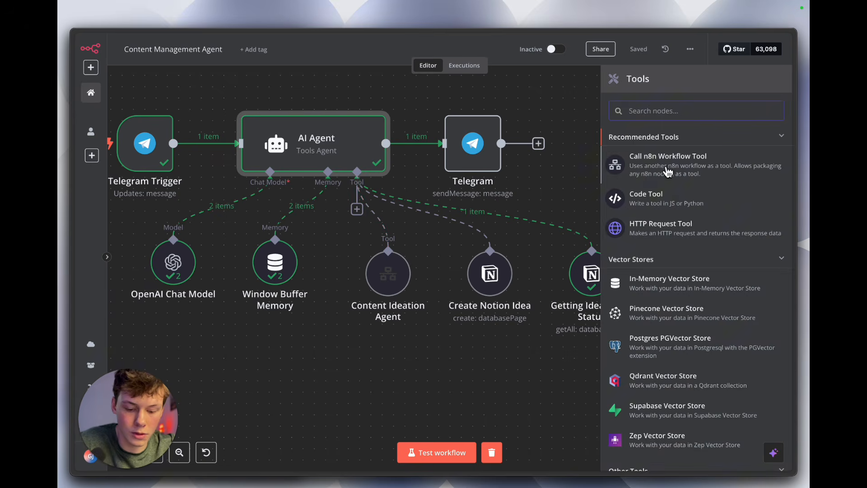
type("notion")
left_click(674, 156)
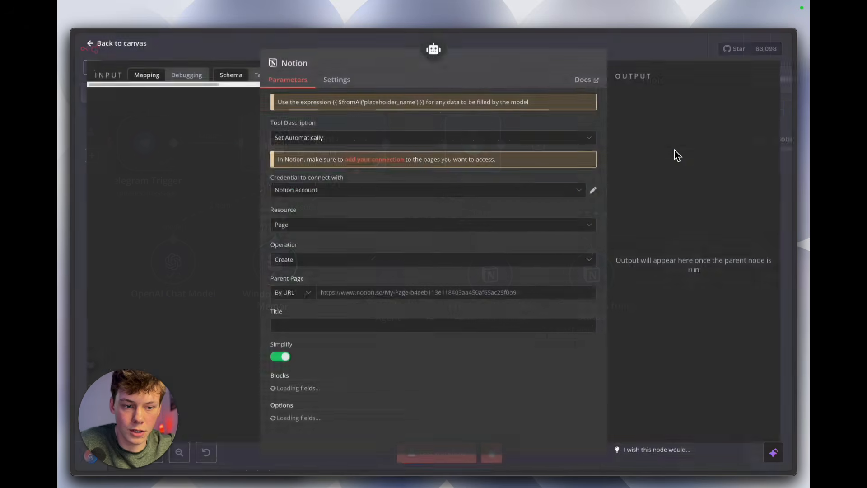
Step: Open a new Notion credential from the Notion tool, view its Internal Integration Secret field, and close it without saving
left_click(381, 198)
left_click(354, 238)
left_click(345, 199)
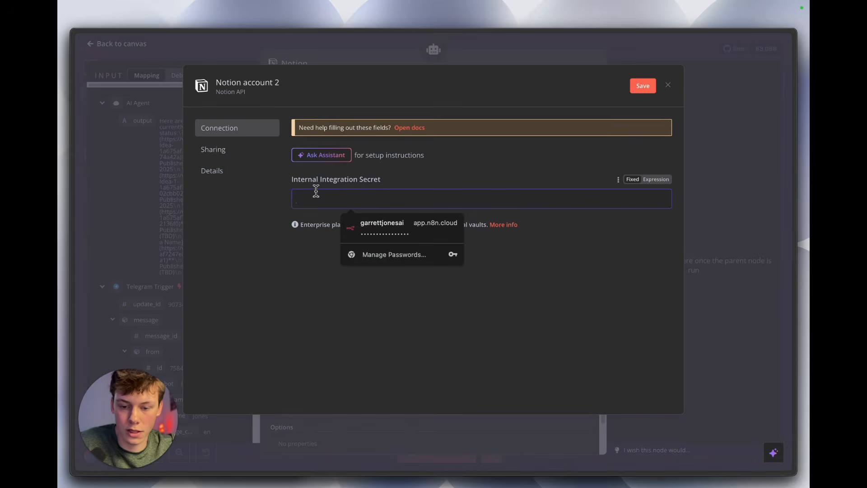
left_click(405, 185)
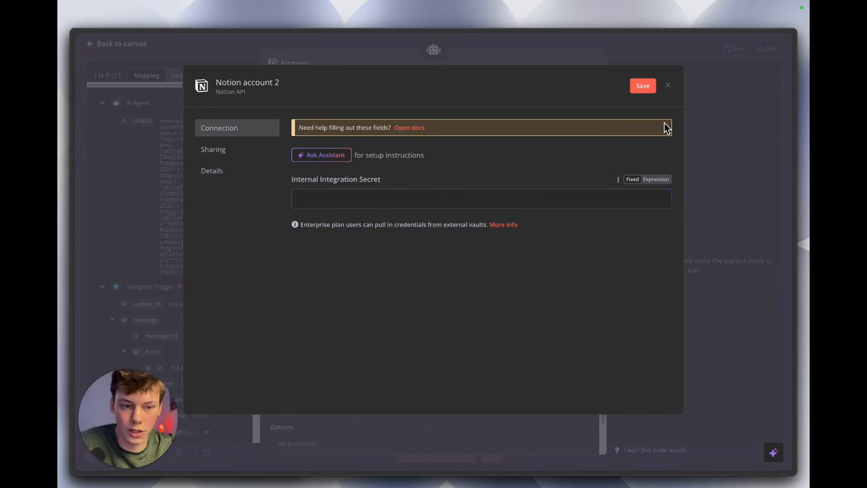
left_click(669, 86)
key("Escape")
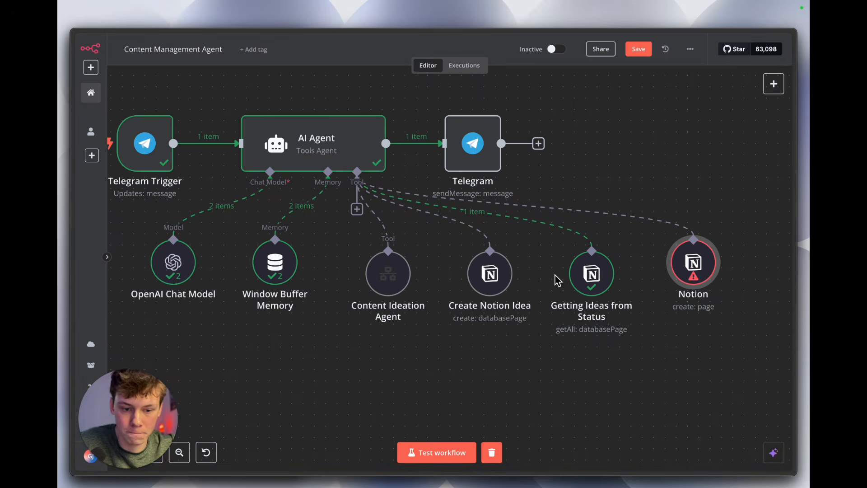
Step: Delete the unconfigured Notion create-page tool from the AI Agent and save the workflow
left_click(694, 225)
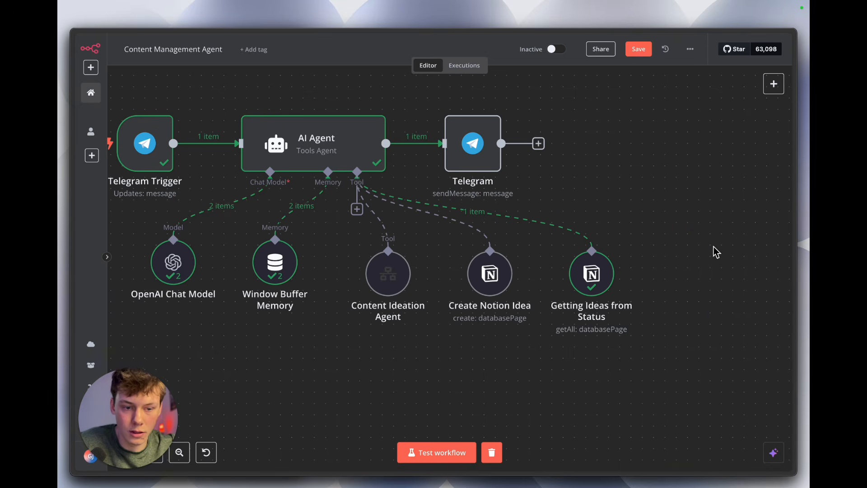
left_click(644, 49)
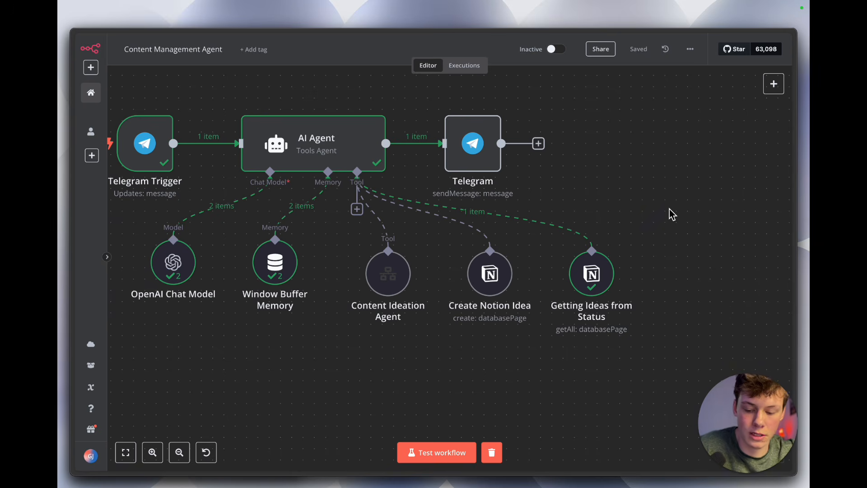
Step: Switch to Notion, close its settings, and look over the board and calendar views on the Ideas for Content (Video) page
key("alt+Tab")
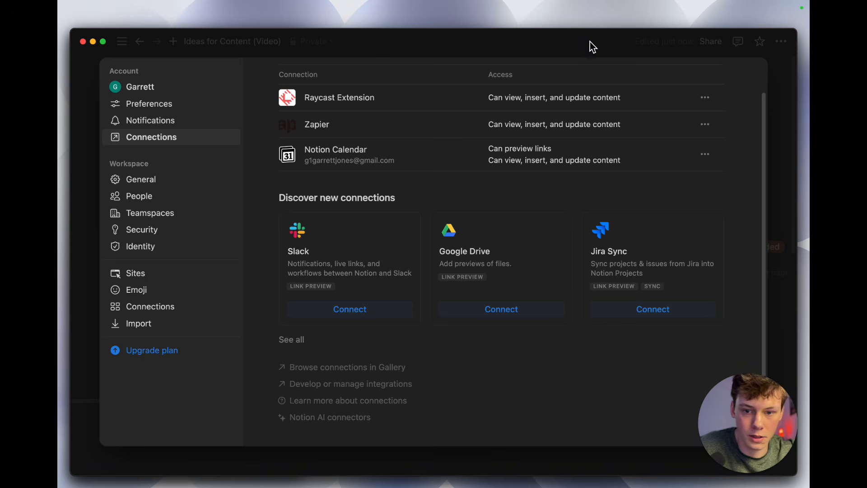
left_click(413, 39)
scroll(594, 321, "down", 1)
scroll(594, 322, "up", 1)
scroll(487, 306, "down", 2)
scroll(488, 310, "down", 10)
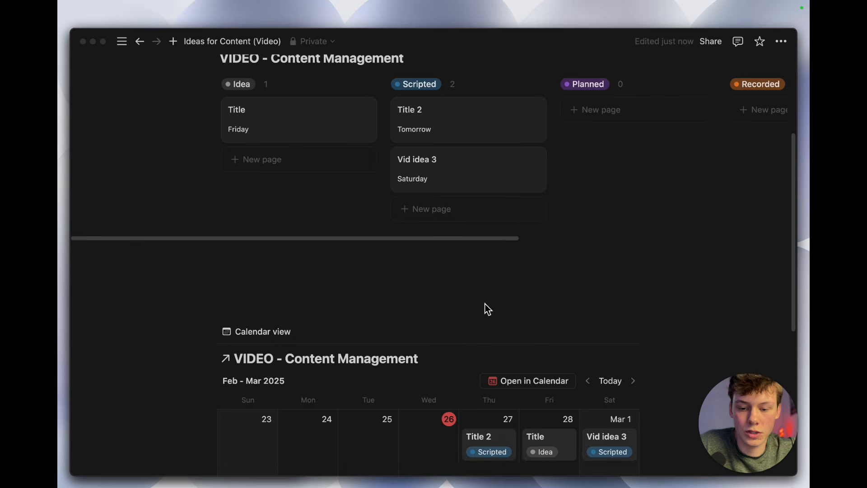
scroll(487, 310, "up", 8)
scroll(488, 309, "up", 4)
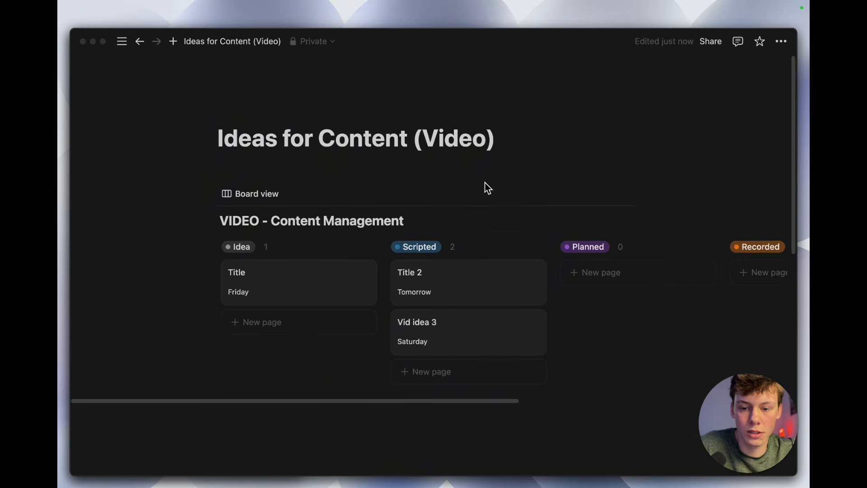
scroll(487, 188, "down", 5)
scroll(483, 188, "up", 4)
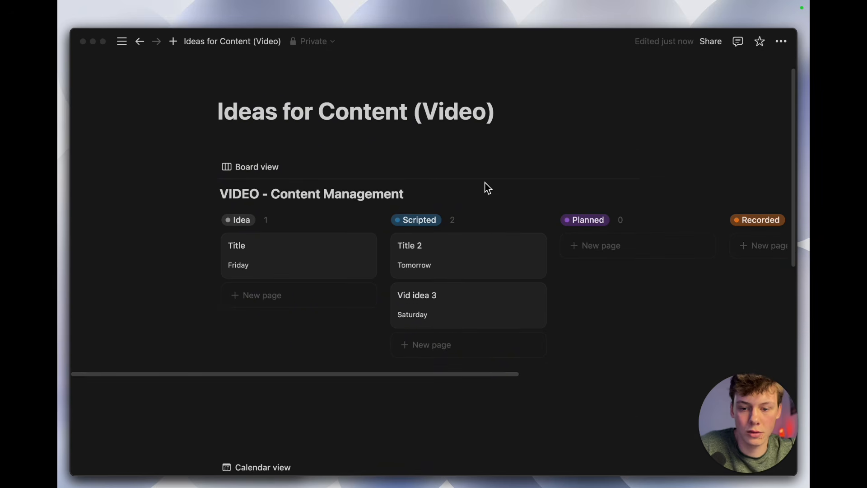
Step: Connect the existing n8n integration to the Ideas for Content (Video) page, granting it access to the page and all child pages
left_click(786, 46)
scroll(743, 261, "down", 2)
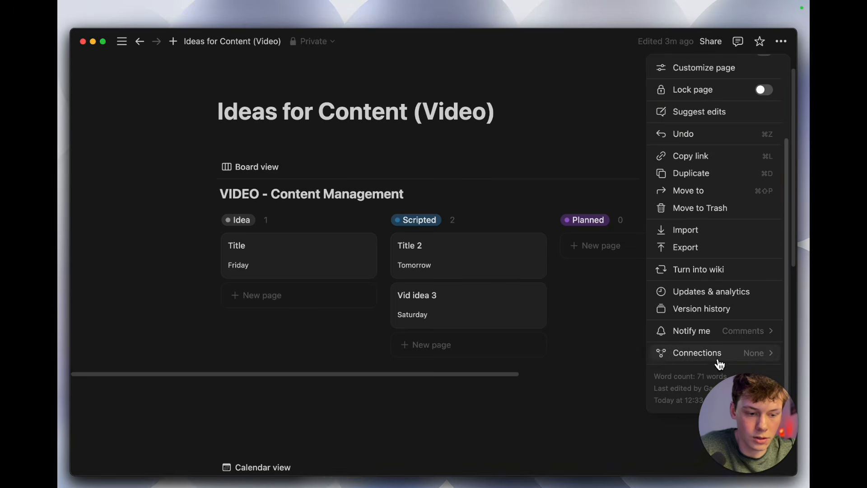
mouse_move(712, 359)
scroll(592, 361, "down", 10)
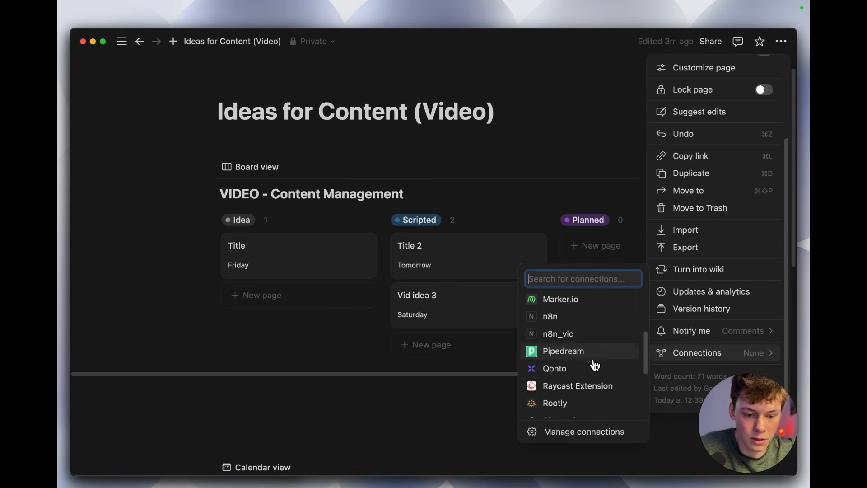
scroll(591, 368, "up", 8)
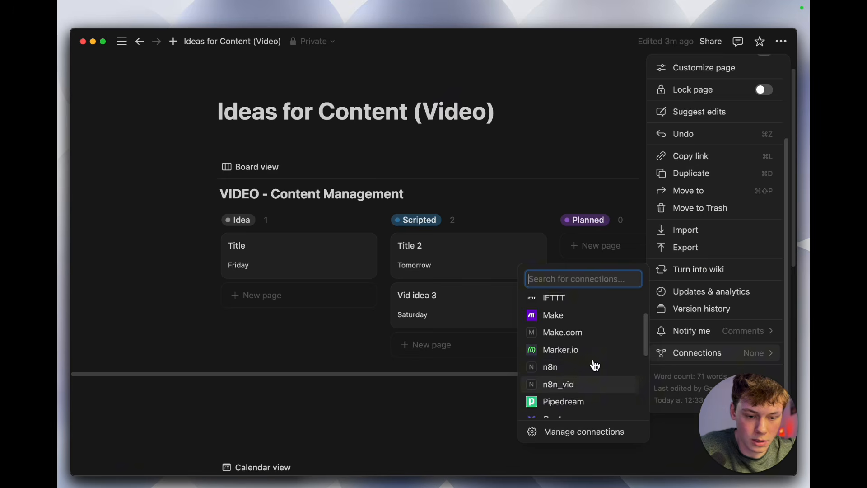
left_click(570, 371)
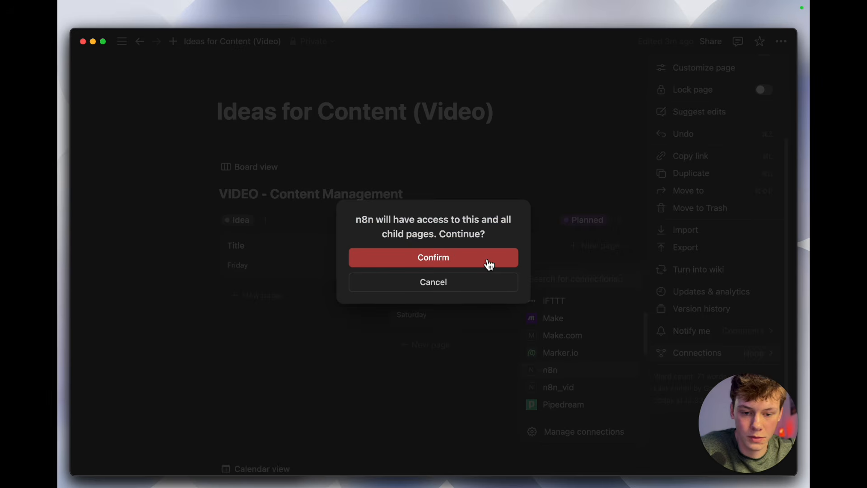
left_click(460, 256)
left_click(447, 384)
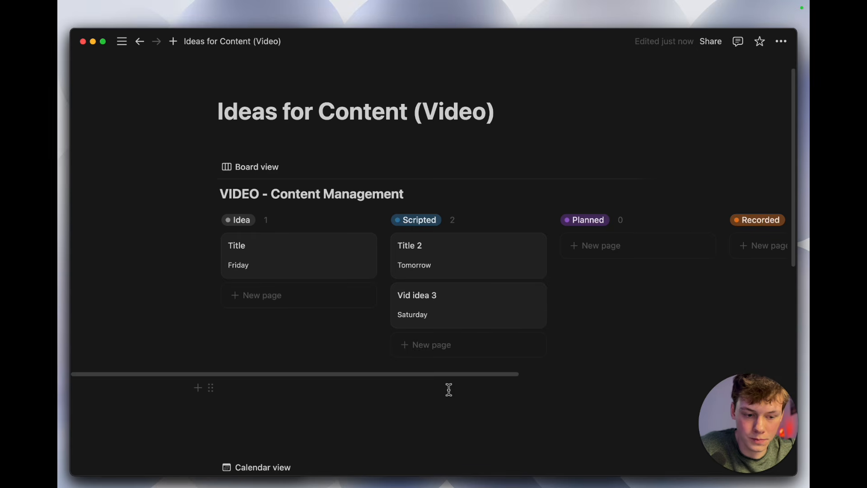
scroll(447, 381, "down", 2)
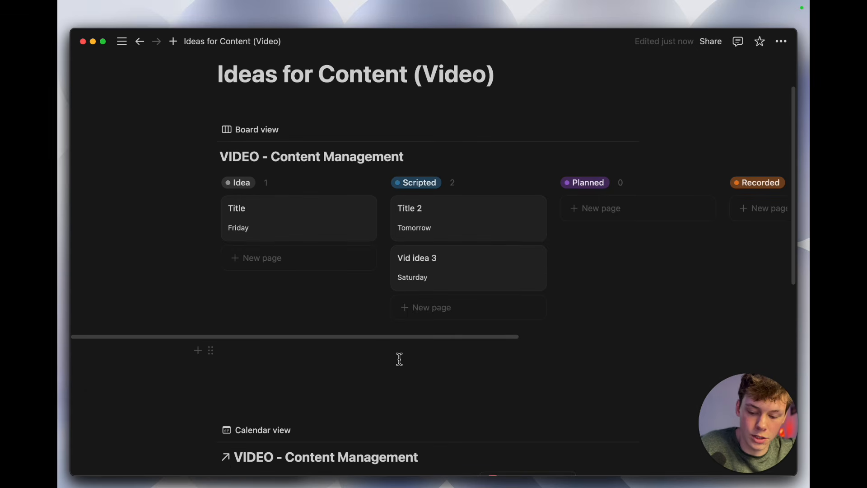
Step: Switch to n8n, move the Getting Ideas from Status tool farther from the Create Notion Idea tool, and save the workflow
key("super+Tab")
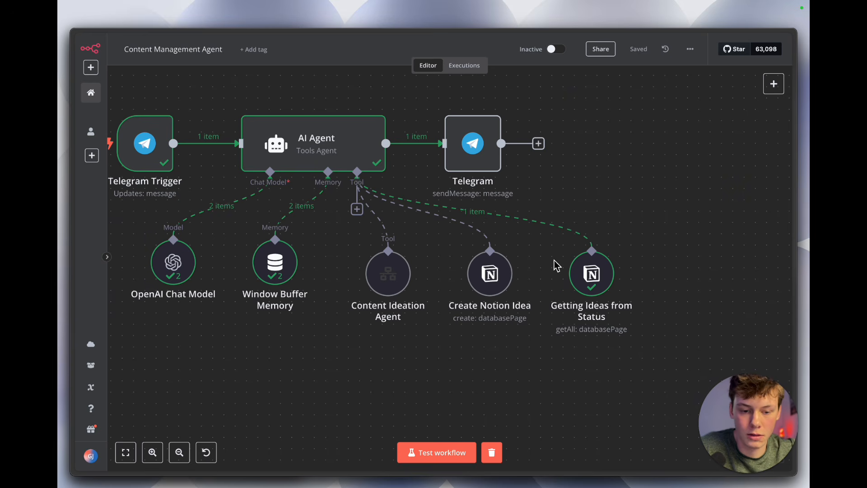
scroll(557, 266, "right", 3)
left_click_drag(405, 235, 600, 312)
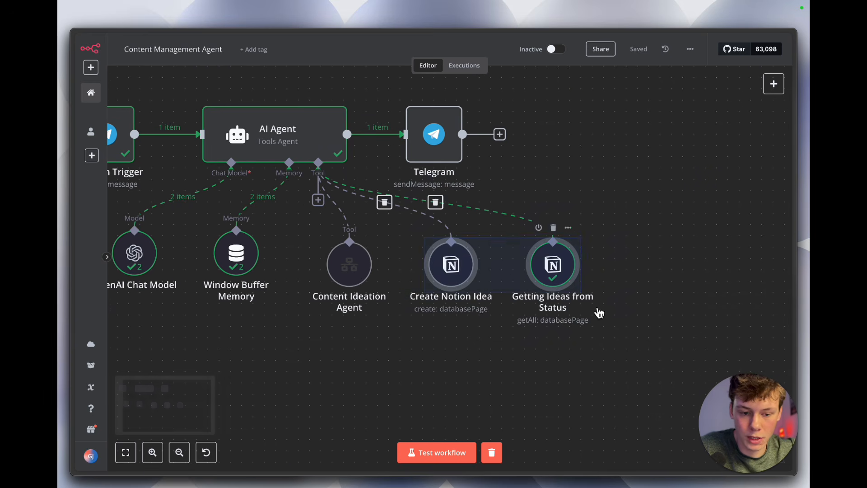
left_click_drag(575, 277, 631, 278)
left_click(640, 50)
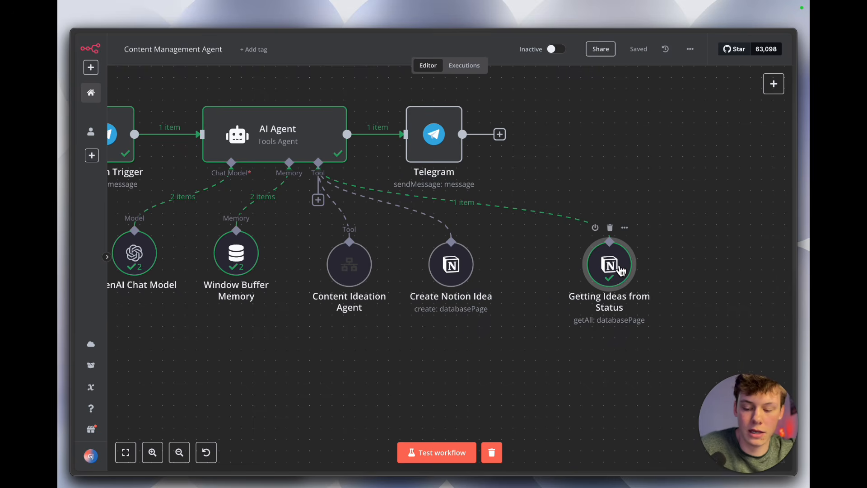
Step: Switch to Notion and look across the VIDEO - Content Management board's status columns
key("alt+Tab")
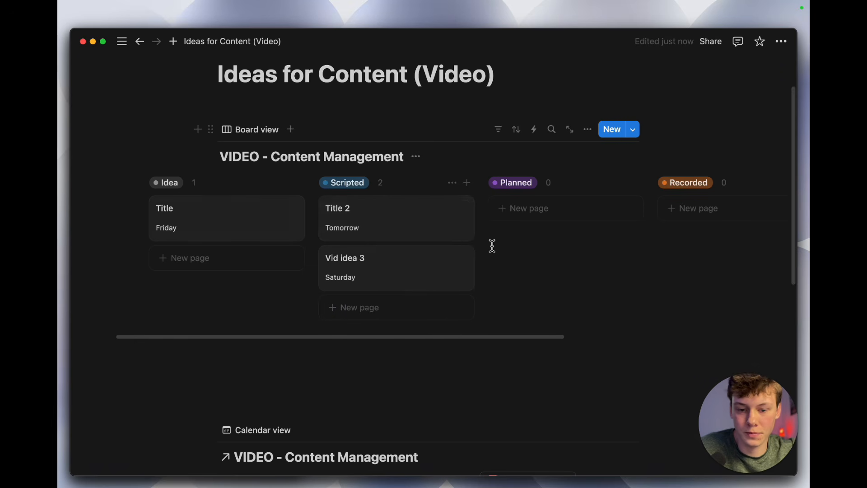
scroll(492, 245, "right", 5)
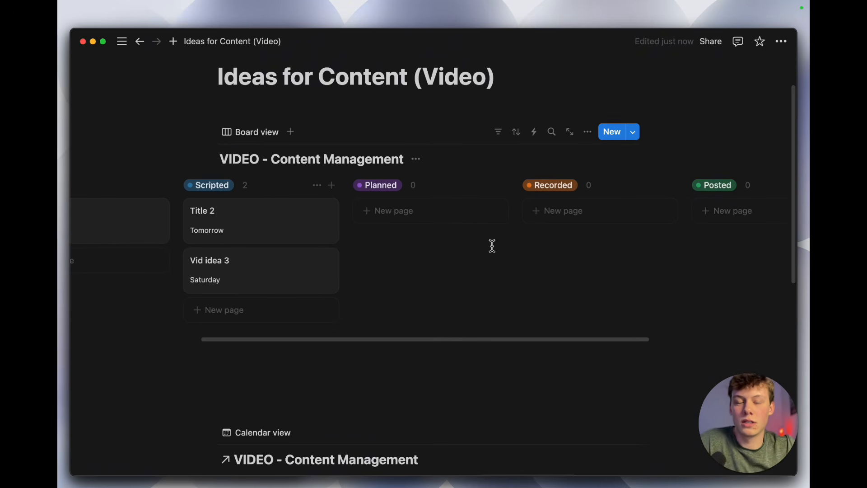
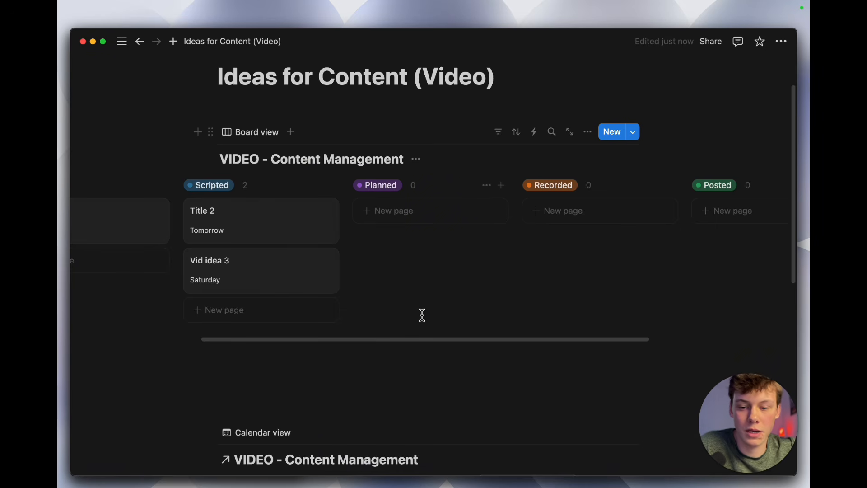
Step: Look over the status columns on the VIDEO - Content Management board and the linked calendar view beneath it
scroll(420, 264, "left", 2)
scroll(420, 264, "down", 5)
scroll(421, 264, "up", 3)
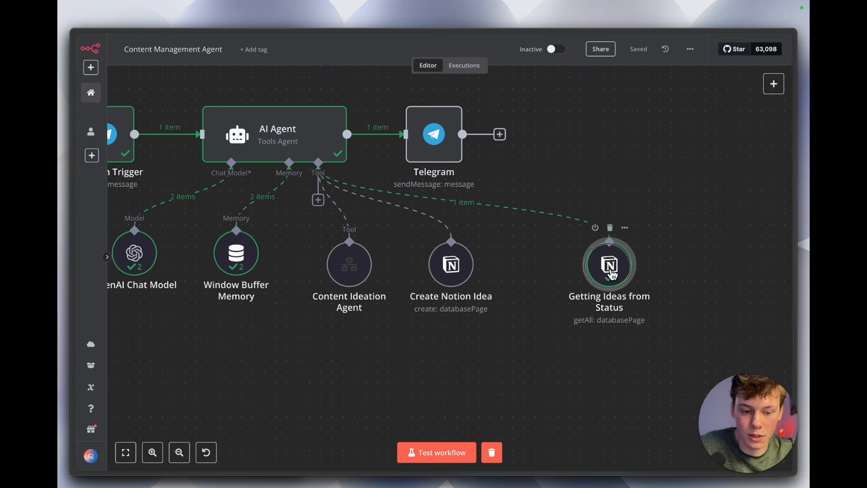
Step: Switch to n8n, move the Getting Ideas from Status tool closer to the Create Notion Idea tool, and save the workflow
left_click_drag(612, 274, 566, 274)
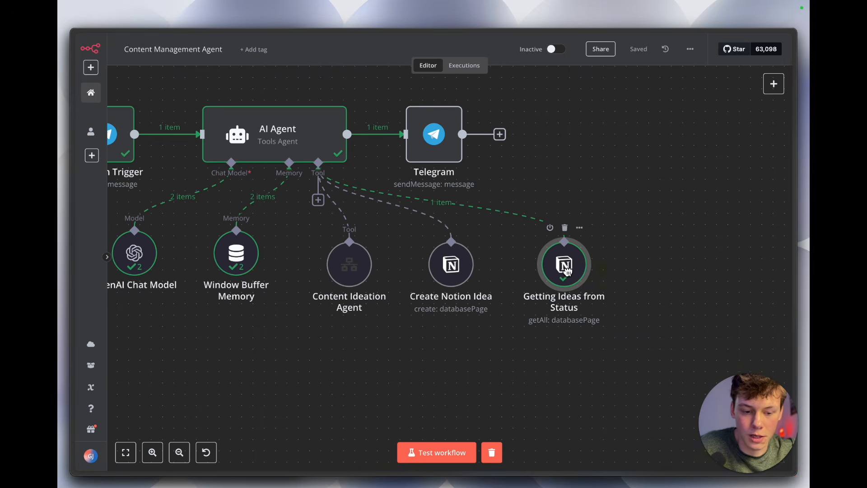
left_click(643, 51)
mouse_move(321, 212)
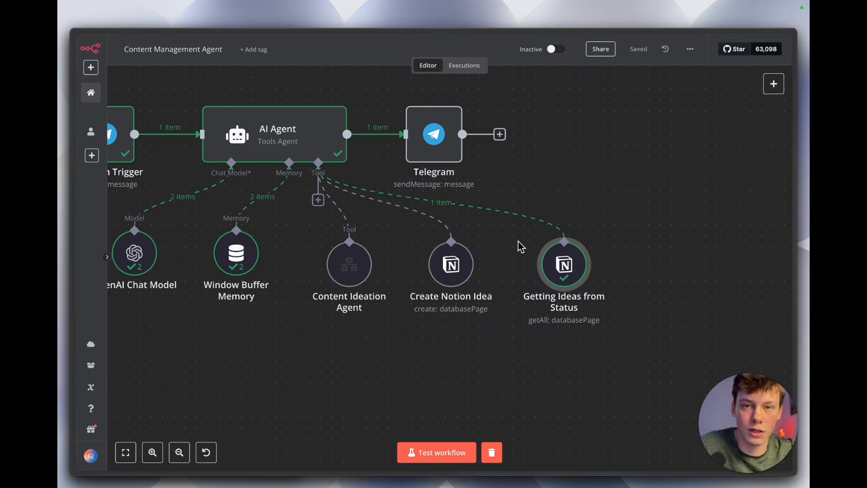
Step: Open the Getting Ideas from Status tool and examine its manually set tool description
double_click(574, 276)
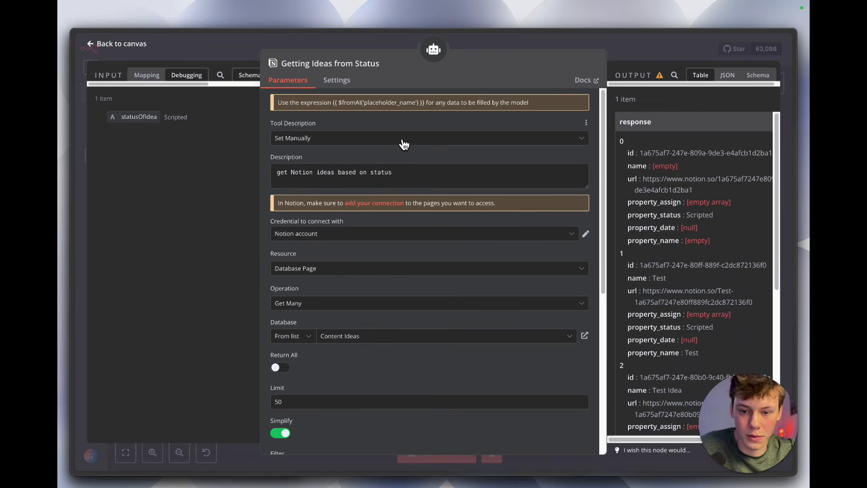
left_click(400, 141)
left_click(399, 134)
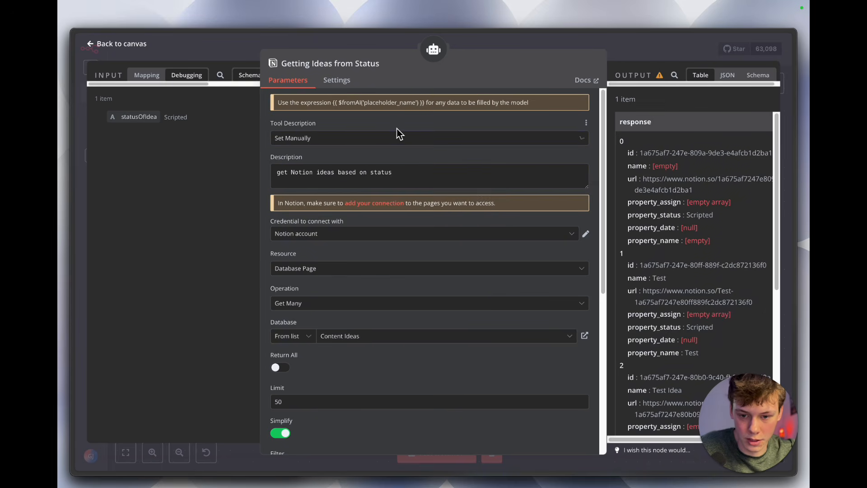
triple_click(405, 167)
left_click(405, 161)
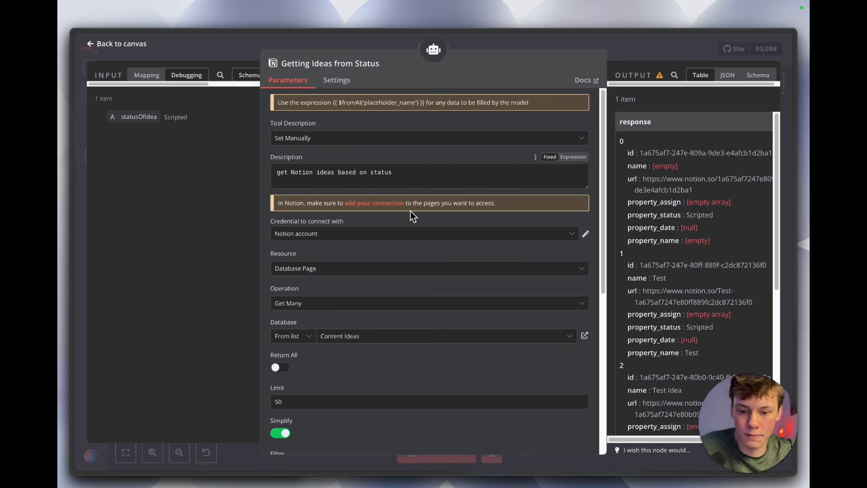
Step: Set the Getting Ideas from Status tool's database to VIDEO - Content Management
scroll(411, 212, "down", 2)
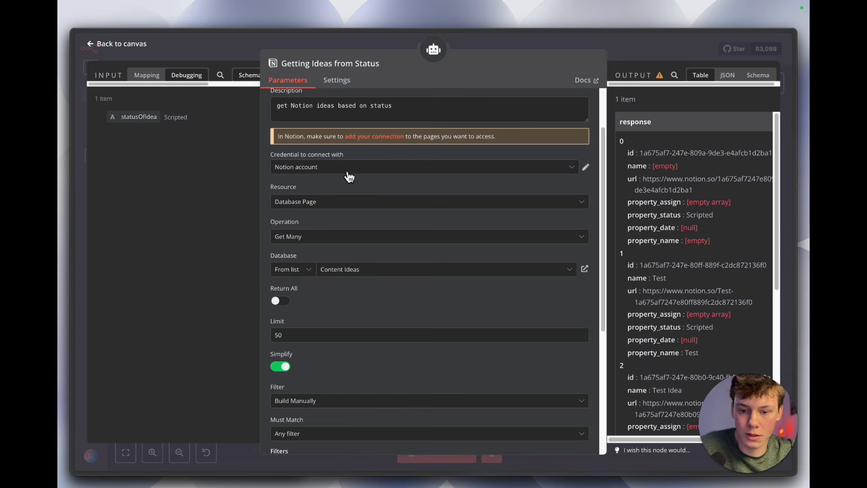
scroll(406, 190, "down", 1)
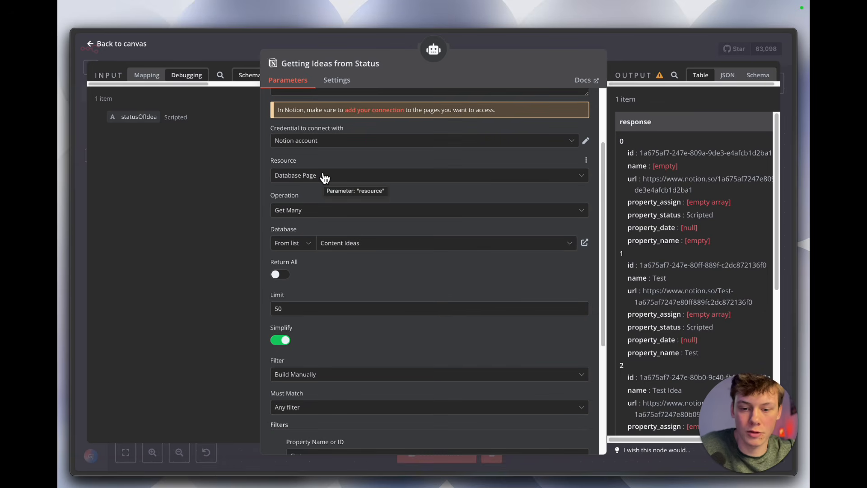
scroll(329, 181, "down", 1)
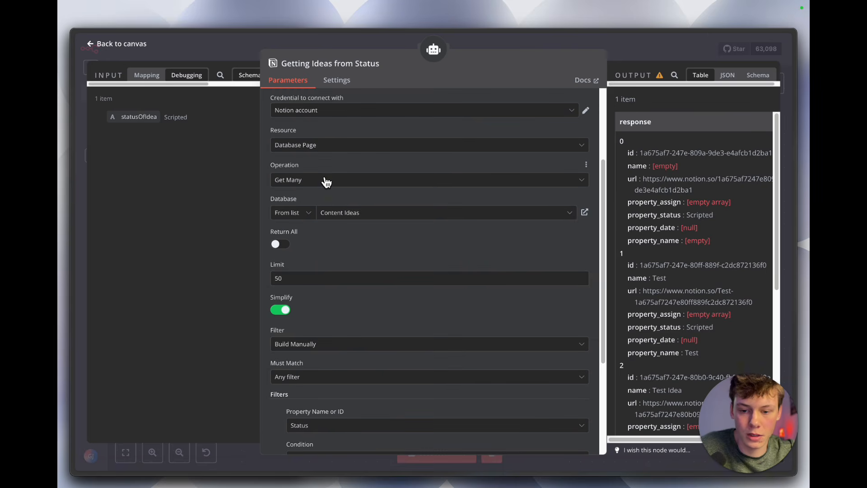
scroll(323, 179, "down", 1)
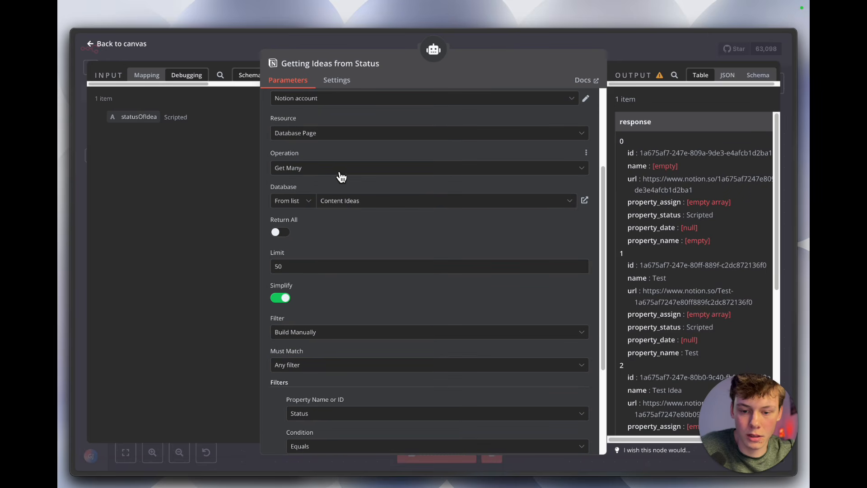
left_click(402, 202)
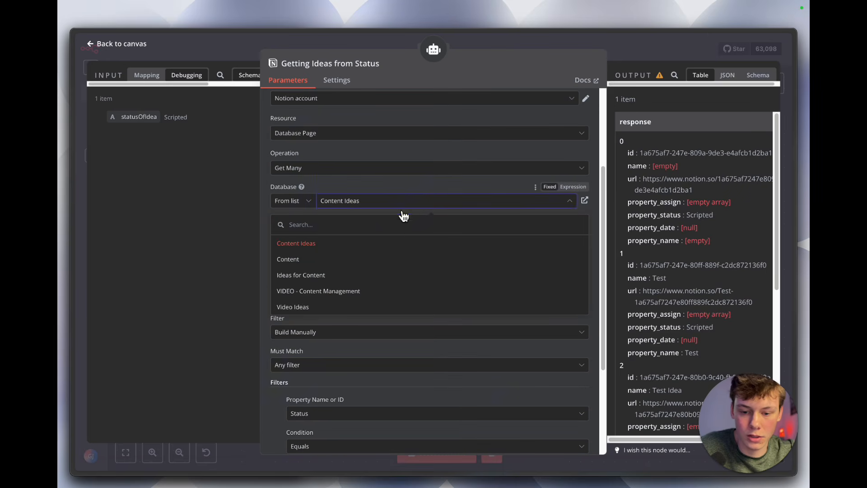
scroll(401, 246, "down", 1)
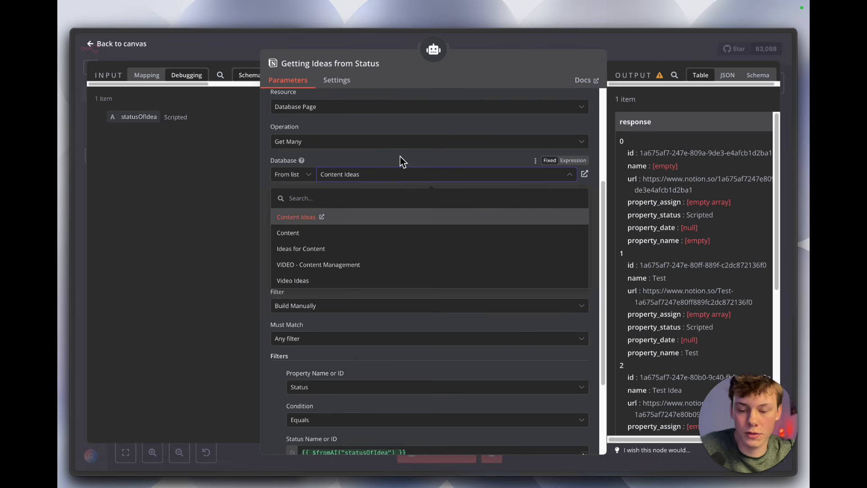
left_click(338, 271)
Step: Copy the Status Name or ID expression from the existing Status filter condition and delete that condition
scroll(383, 224, "down", 3)
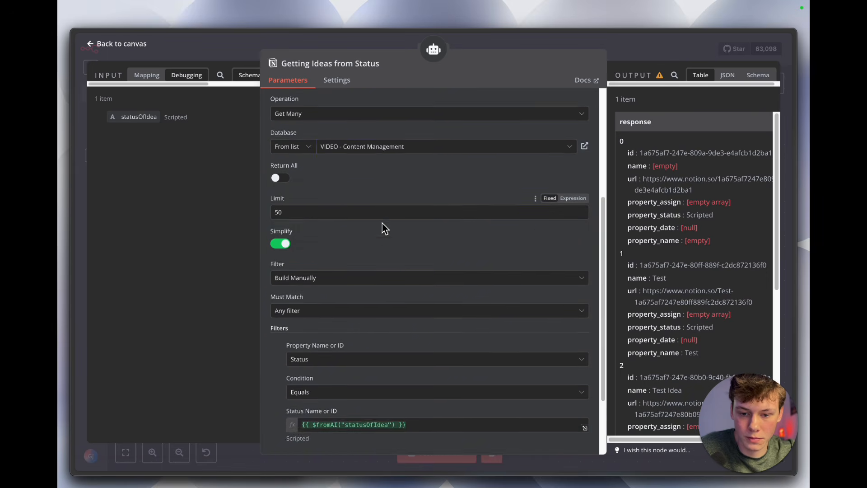
scroll(382, 223, "down", 2)
scroll(363, 182, "up", 1)
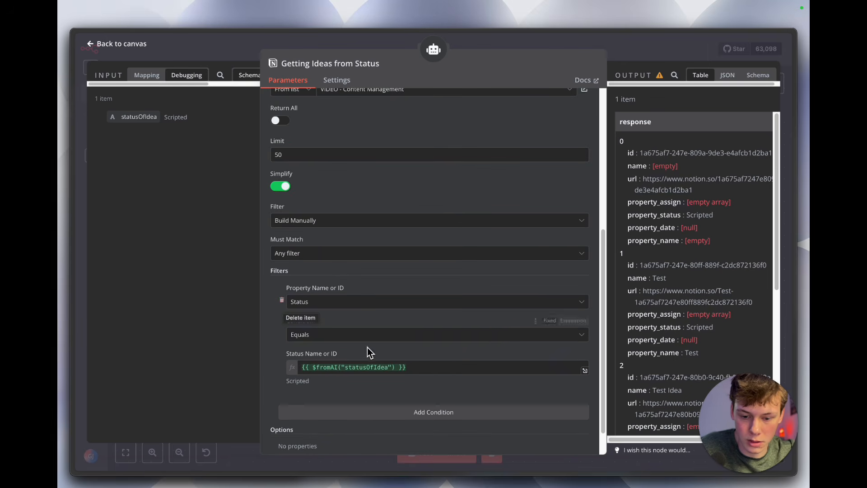
left_click(367, 367)
triple_click(378, 367)
key("ctrl+c")
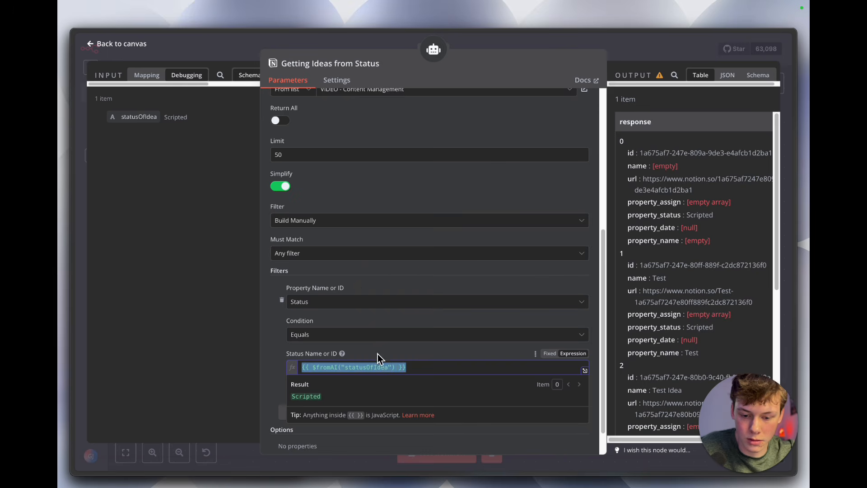
left_click(377, 354)
left_click(281, 300)
left_click(319, 328)
left_click(326, 358)
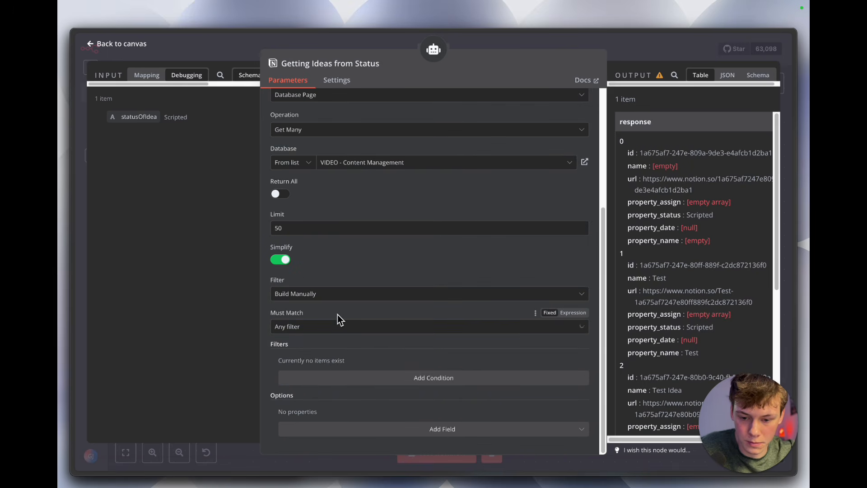
Step: Switch the tool's filter to None and back to Build Manually
left_click(339, 296)
left_click(339, 317)
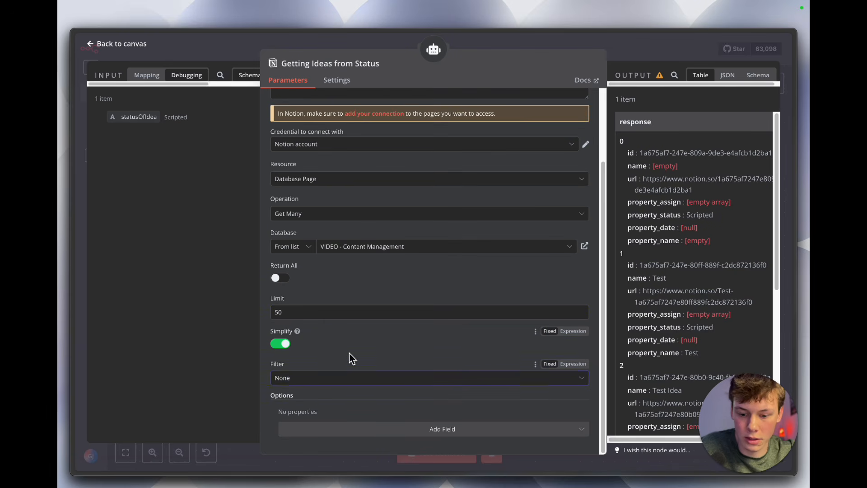
left_click(325, 379)
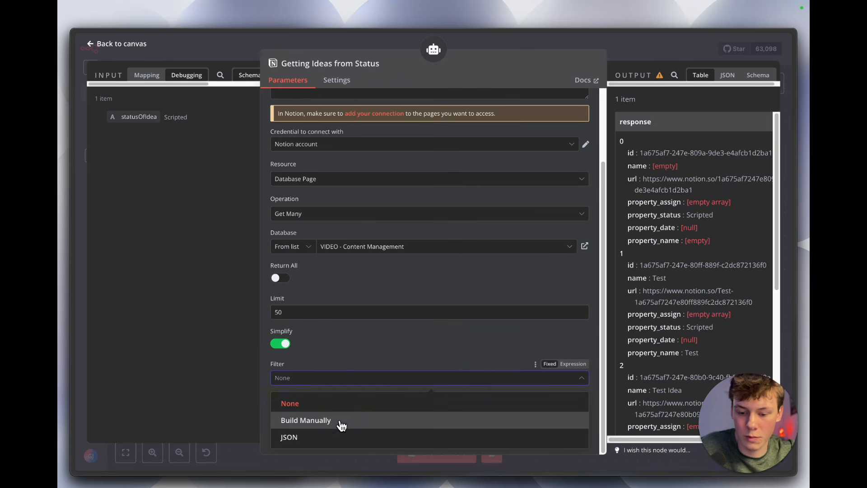
left_click(341, 421)
Step: Choose Any filter for Must Match and add a filter condition on the Status property
scroll(341, 412, "down", 2)
left_click(344, 328)
left_click(351, 321)
left_click(385, 382)
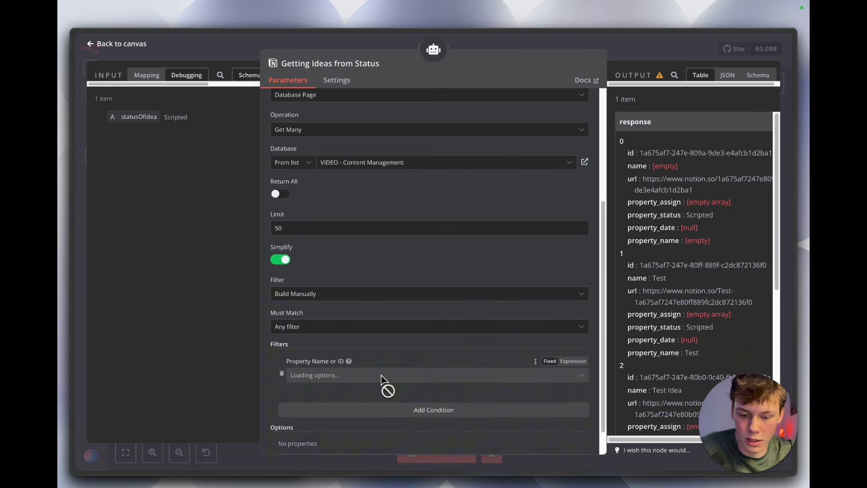
left_click(380, 347)
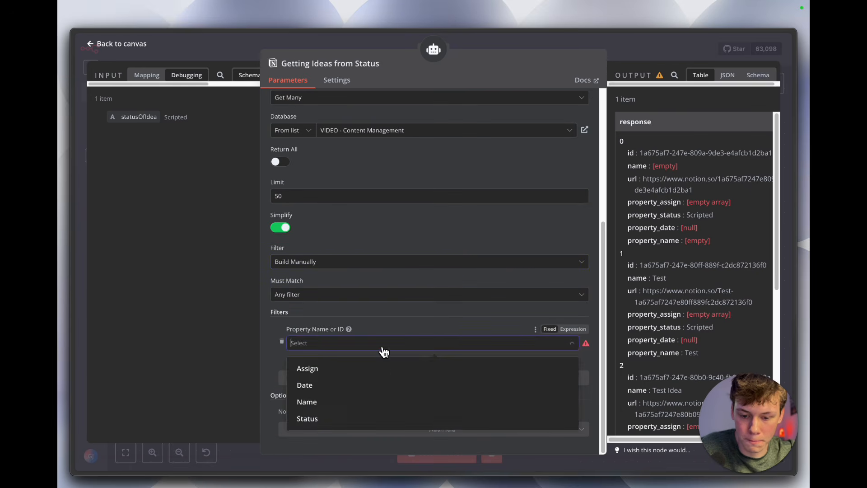
left_click(375, 420)
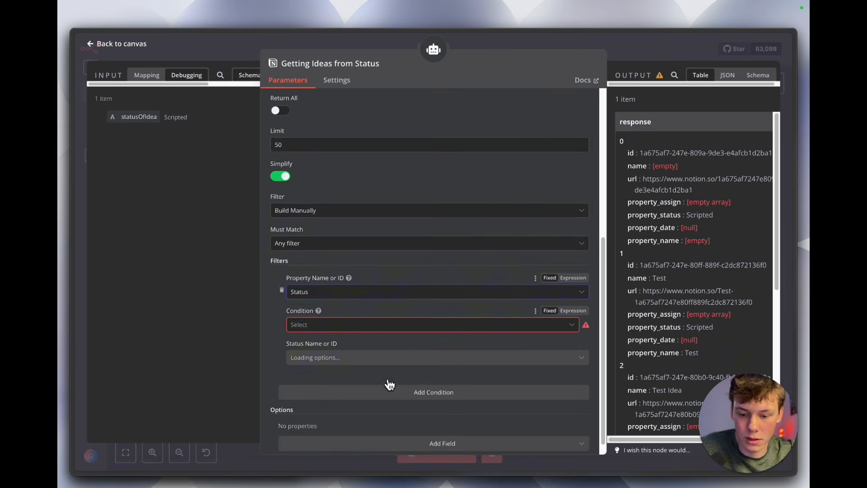
Step: Set the Status condition to Equals with the expression {{ $fromAI("statusOfIdea") }} as the Status Name or ID
left_click(391, 328)
left_click(390, 344)
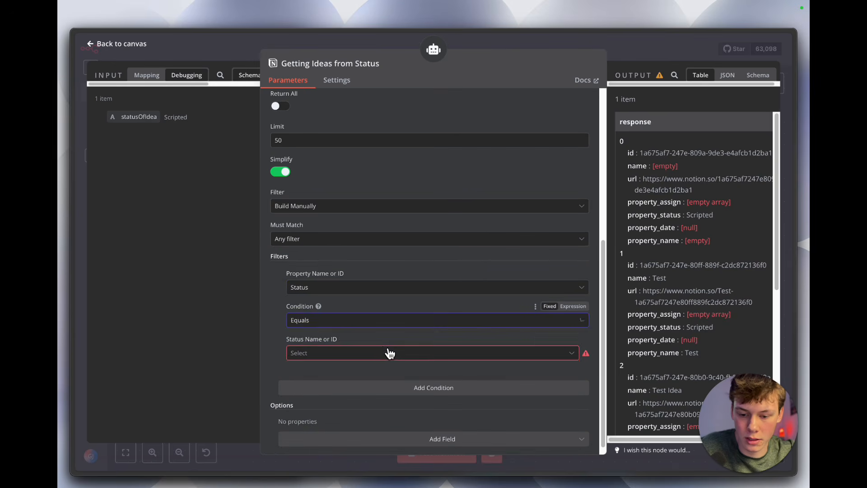
left_click(387, 353)
left_click(572, 339)
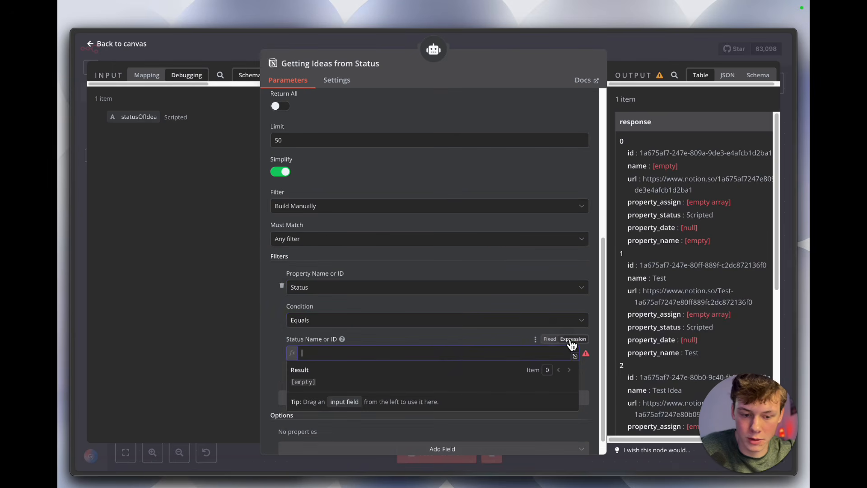
key("ctrl+v")
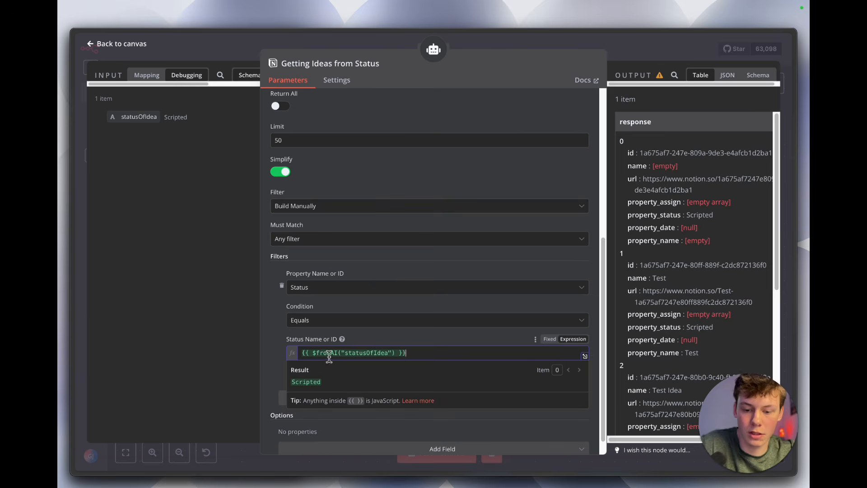
Step: Examine the Status Name or ID expression and its statusOfIdea key in the new filter condition
left_click_drag(304, 352, 410, 354)
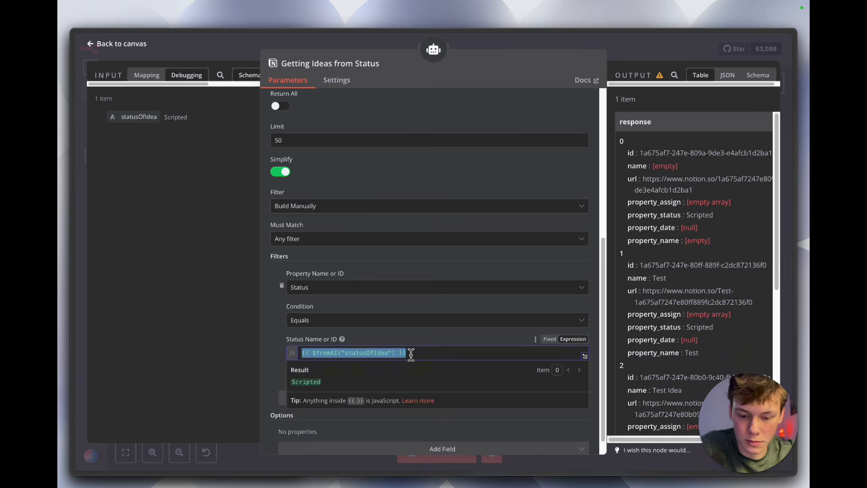
left_click(408, 357)
double_click(371, 353)
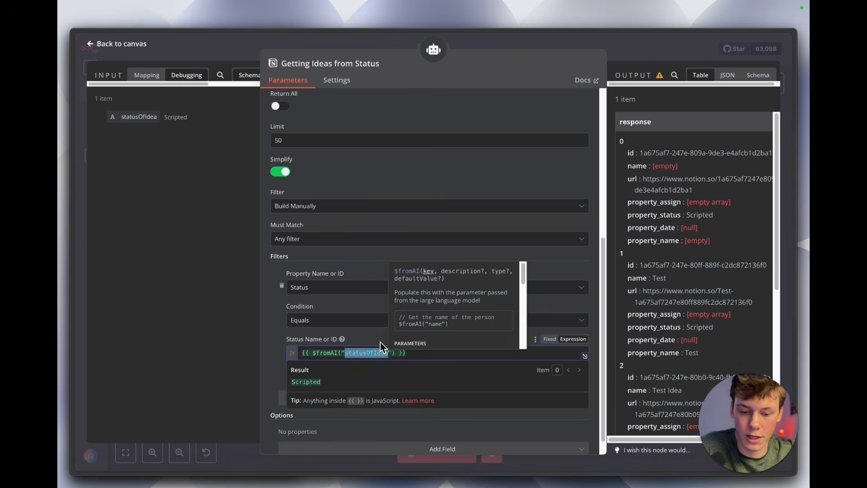
left_click(380, 342)
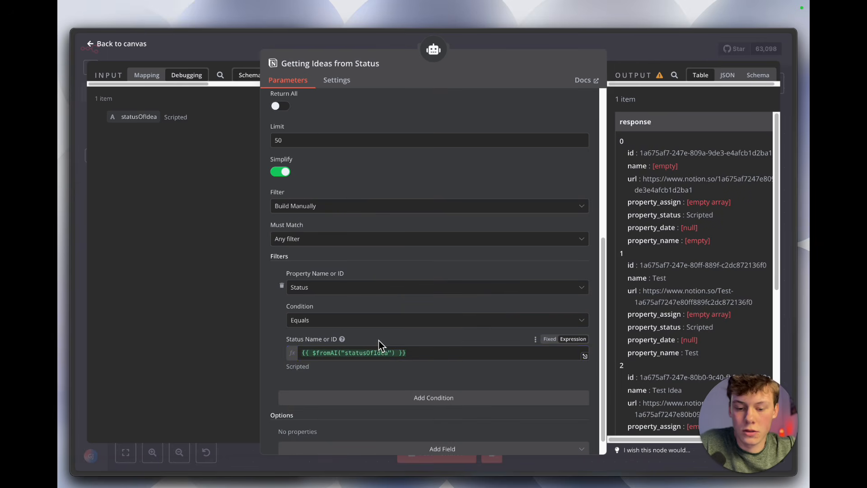
scroll(401, 319, "down", 1)
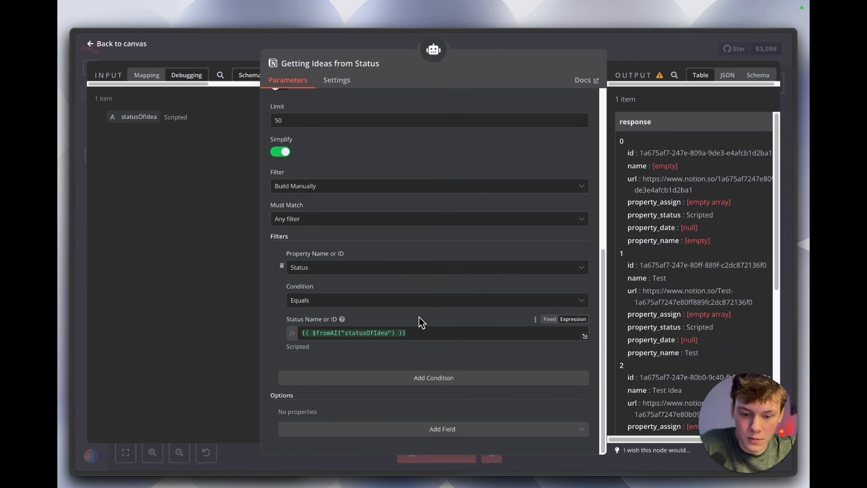
left_click(418, 331)
key("ctrl+a")
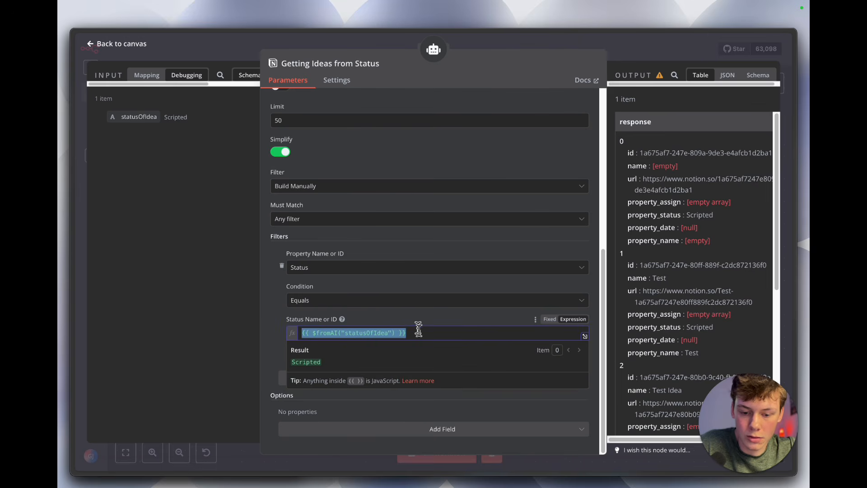
left_click(419, 325)
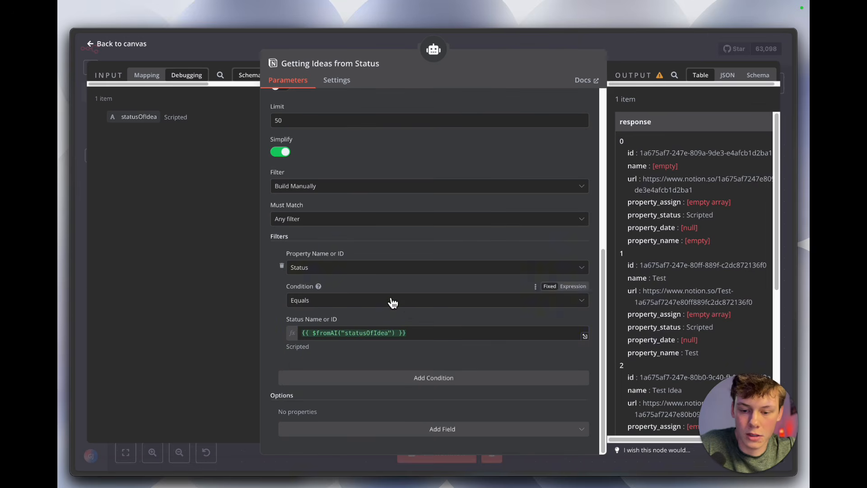
Step: Copy the status expression, switch Status Name or ID to a fixed value, and look over the selectable statuses
left_click(422, 333)
key("ctrl+a")
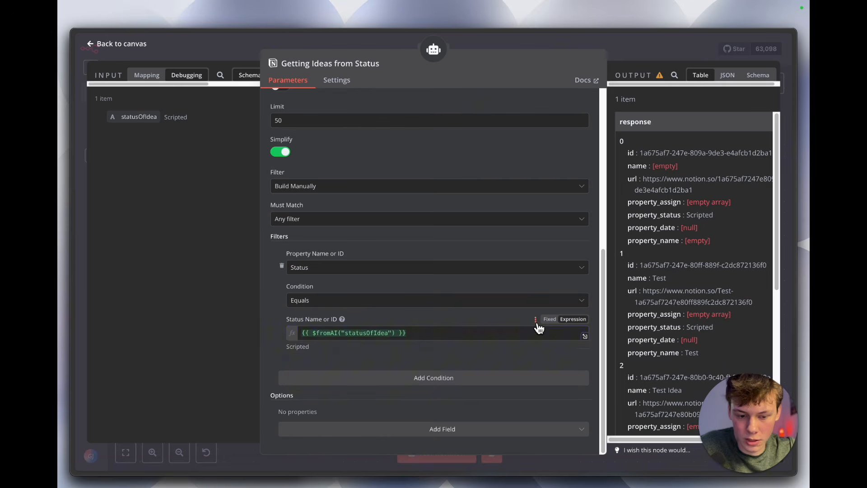
left_click(549, 319)
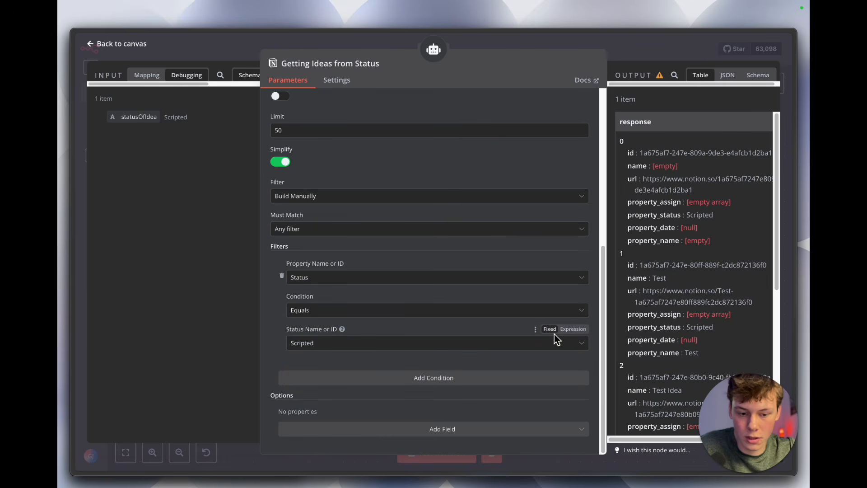
left_click(489, 346)
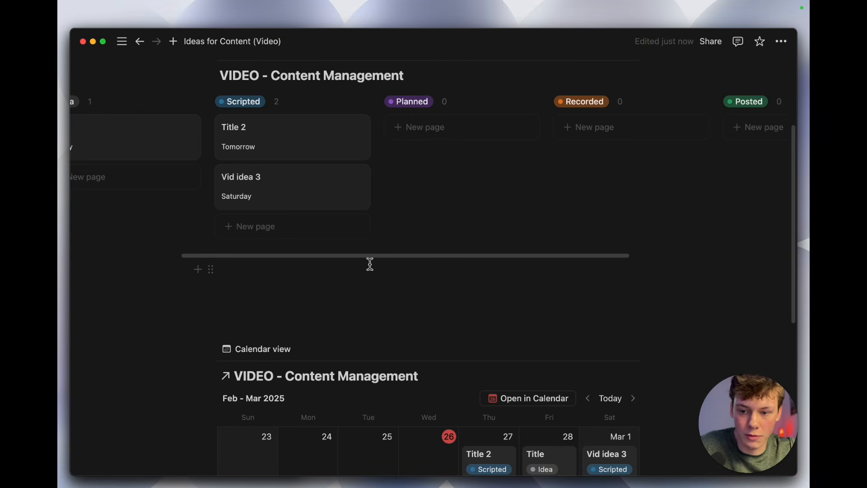
scroll(333, 205, "left", 5)
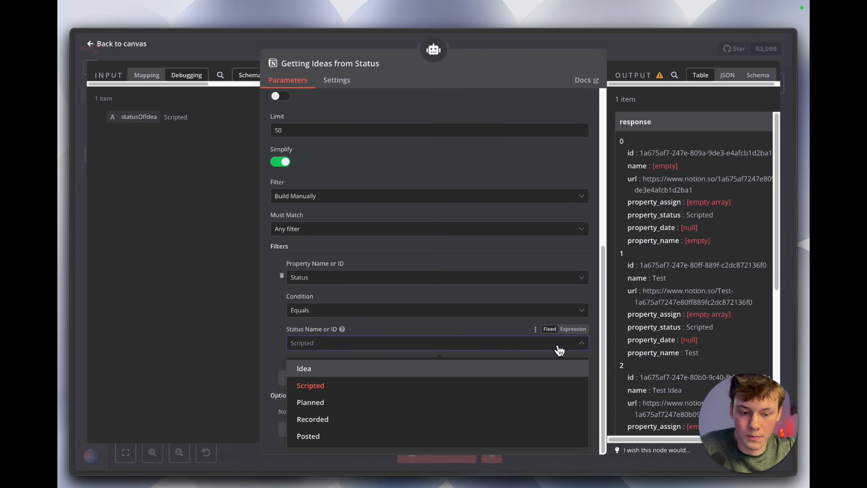
Step: Return Status Name or ID to expression mode and restore {{ $fromAI("statusOfIdea") }}
left_click(572, 330)
key("ctrl+a")
key("BackSpace")
key("ctrl+v")
left_click(481, 331)
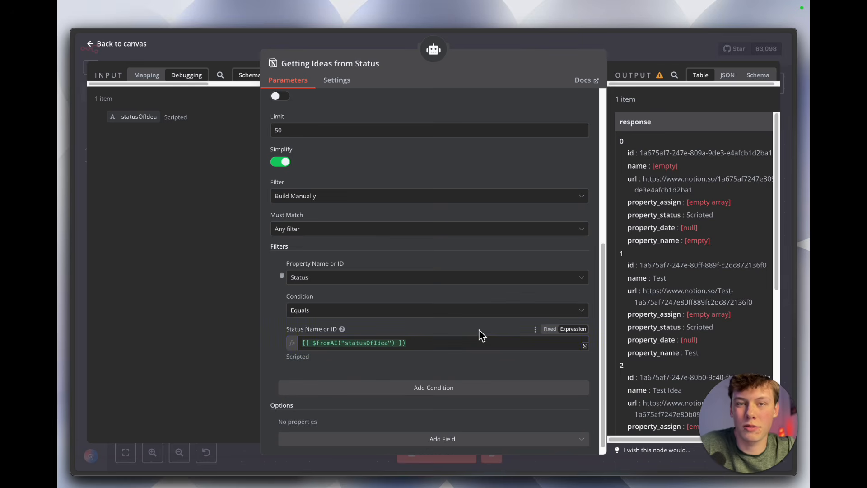
Step: Examine the statusOfIdea key in the Status Name or ID expression and the status columns on the Notion content board
left_click_drag(324, 345, 387, 344)
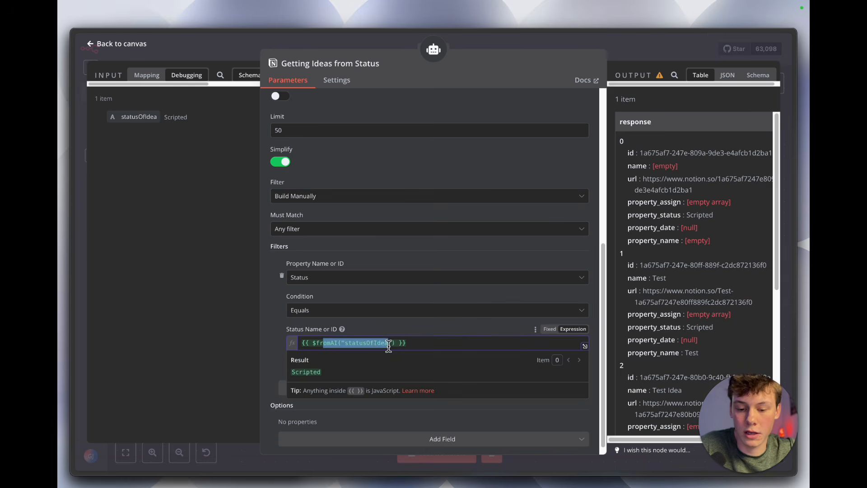
left_click(390, 345)
double_click(369, 346)
left_click(374, 329)
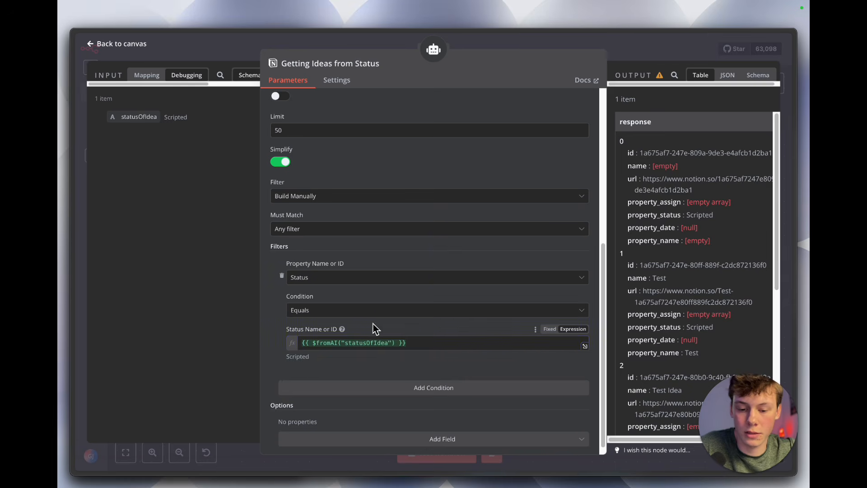
left_click(632, 44)
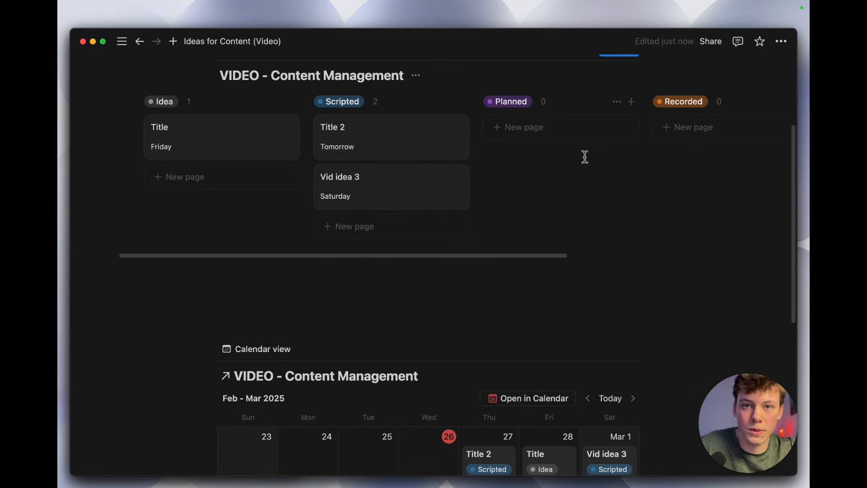
scroll(673, 203, "right", 5)
scroll(673, 203, "left", 2)
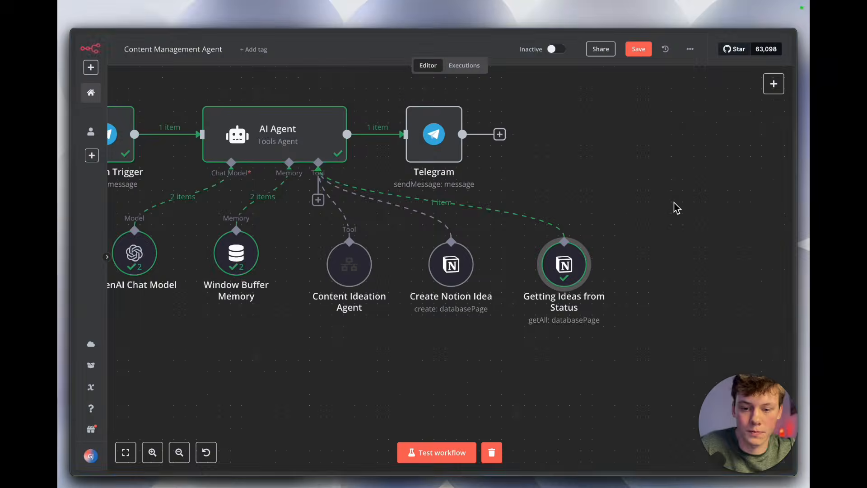
scroll(442, 227, "left", 2)
scroll(443, 227, "up", 1)
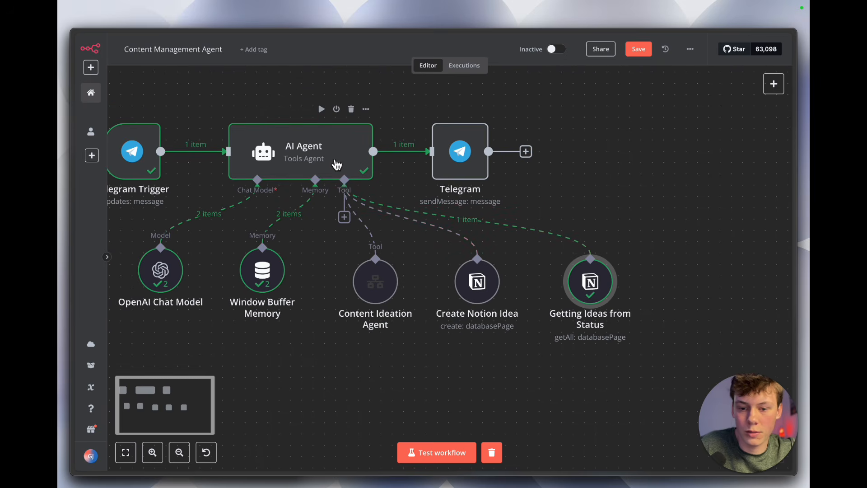
Step: Compare the AI Agent prompt's status list with the Notion board and replace the Filmed status with Recorded
double_click(333, 162)
scroll(383, 248, "down", 3)
left_click(591, 255)
left_click_drag(356, 204, 288, 169)
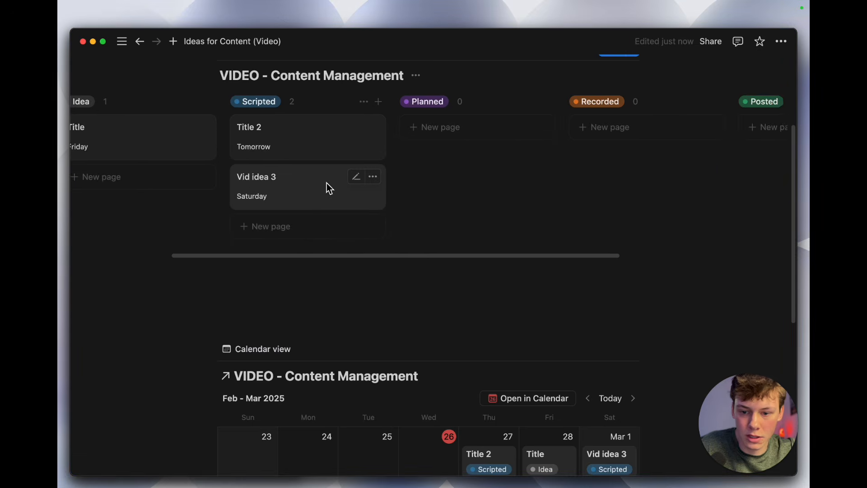
scroll(329, 185, "left", 3)
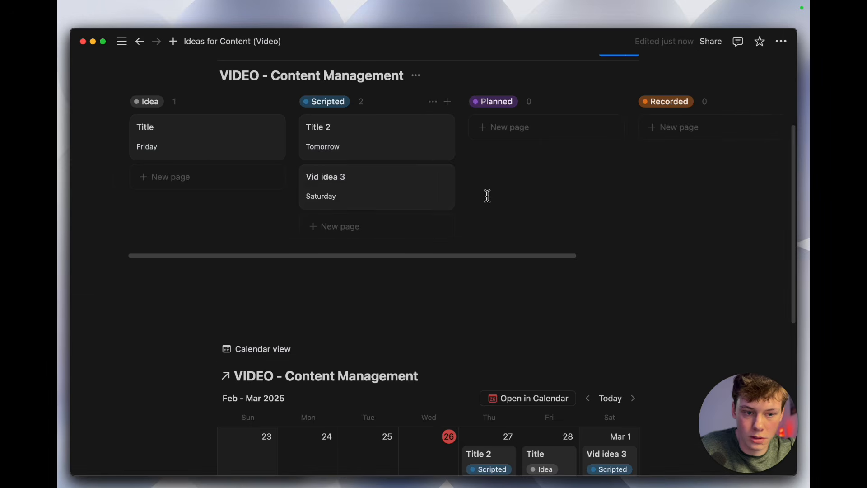
scroll(486, 194, "right", 4)
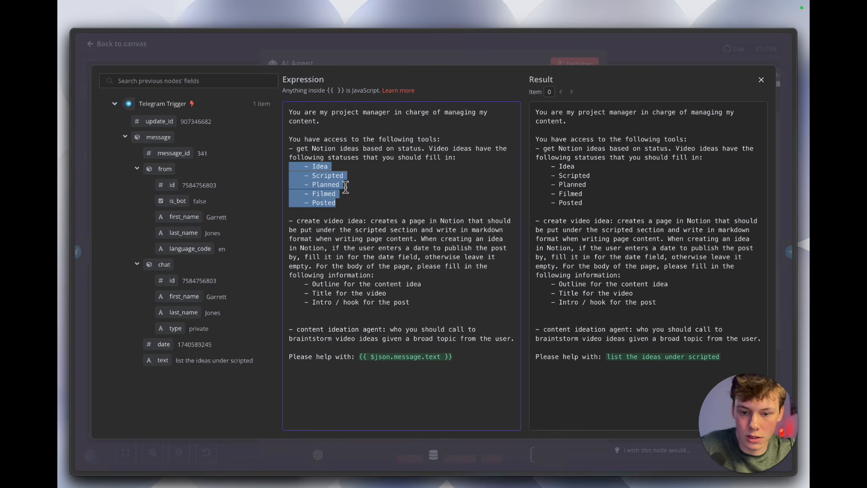
left_click(337, 193)
double_click(329, 193)
type("Recorded")
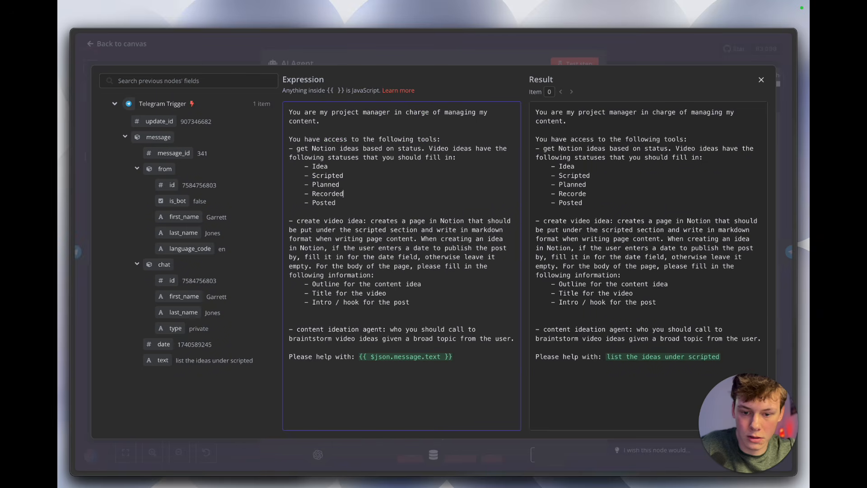
Step: Check the prompt's status list and its get-ideas tool instructions against the Notion board columns, and return to the canvas
key("alt+Tab")
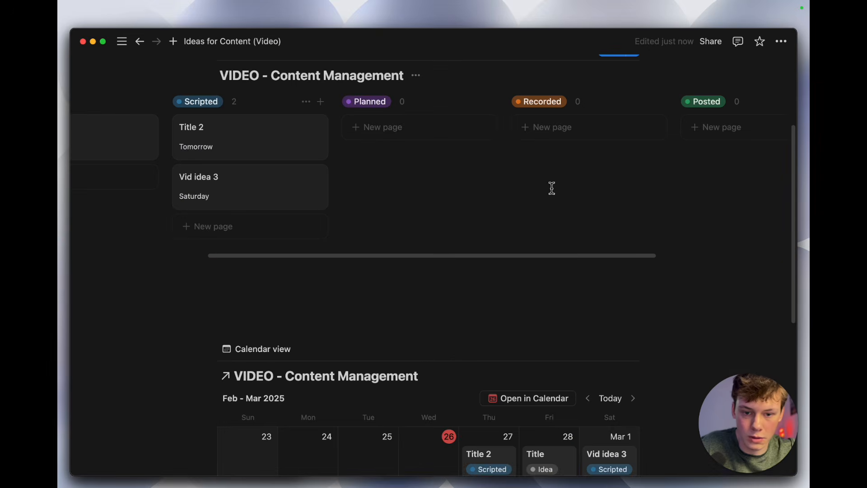
key("alt+Tab")
left_click_drag(336, 204, 290, 169)
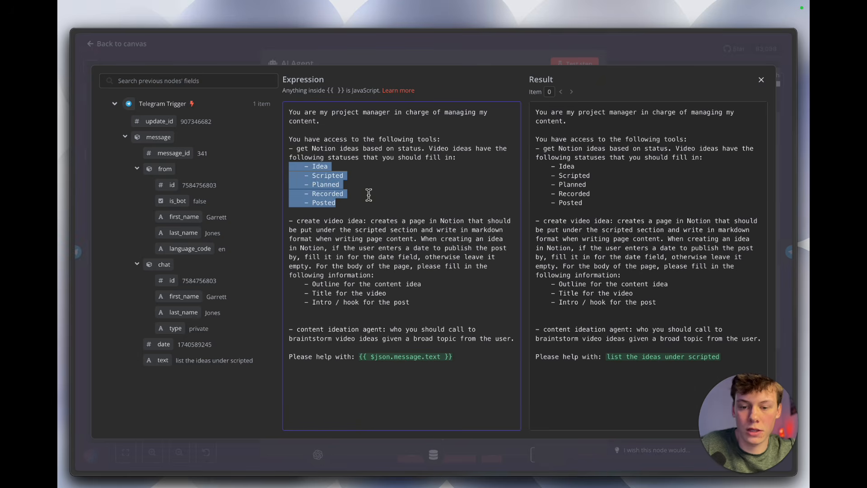
key("alt+Tab")
scroll(271, 163, "left", 5)
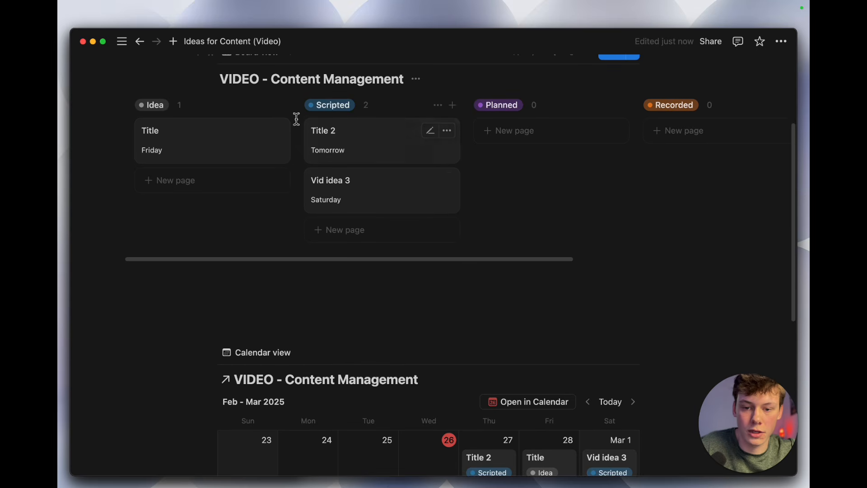
key("alt+Tab")
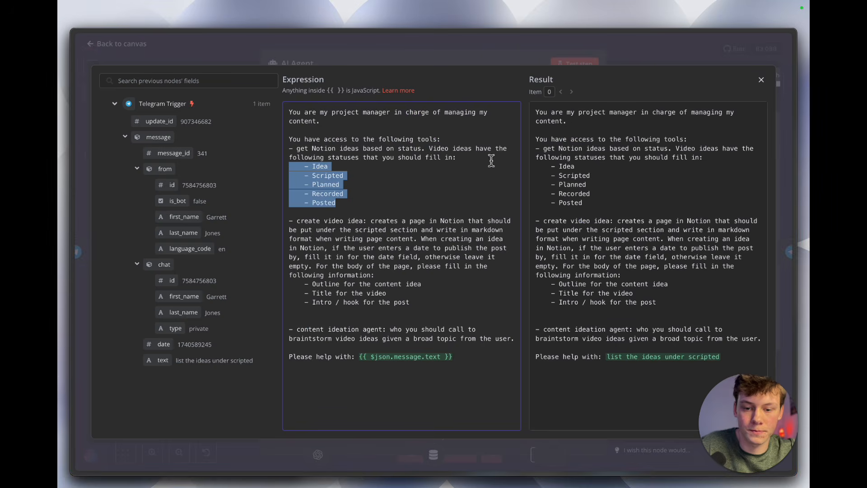
left_click(415, 199)
left_click_drag(468, 159, 274, 141)
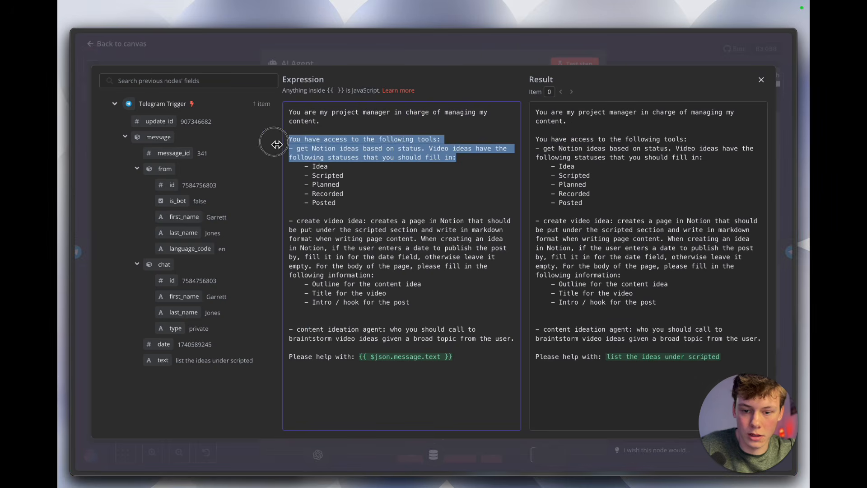
left_click(335, 167)
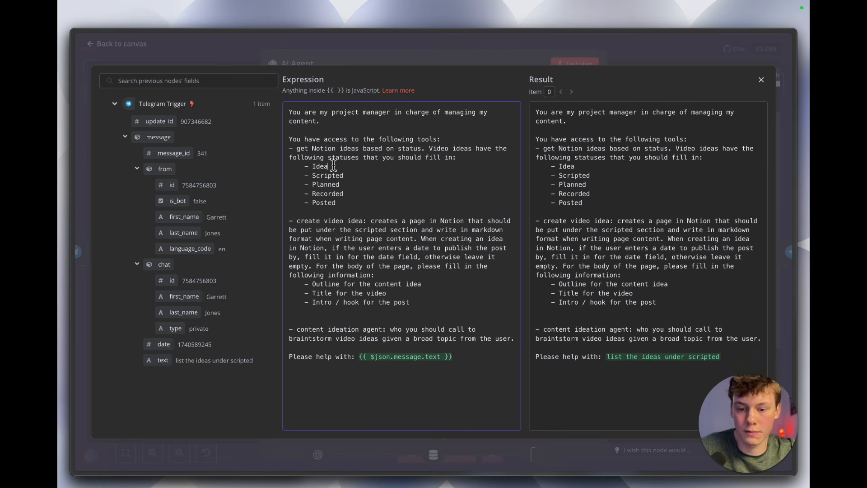
left_click_drag(349, 203, 305, 165)
left_click(333, 190)
left_click(444, 50)
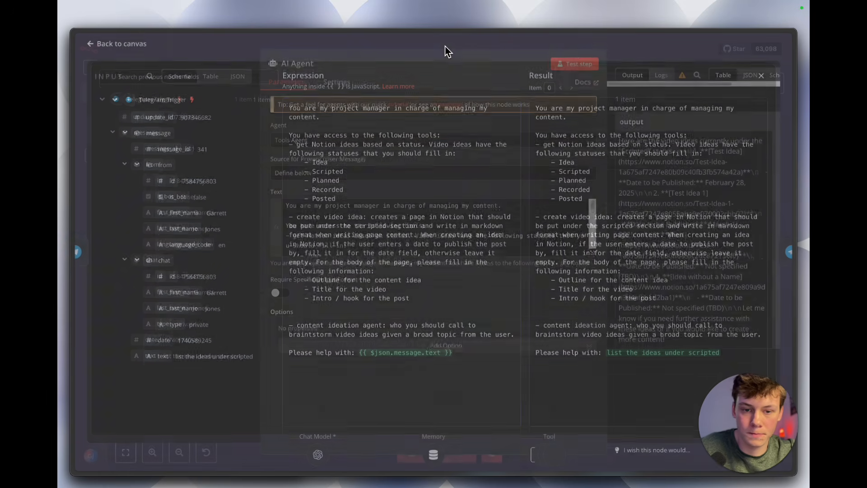
left_click(593, 42)
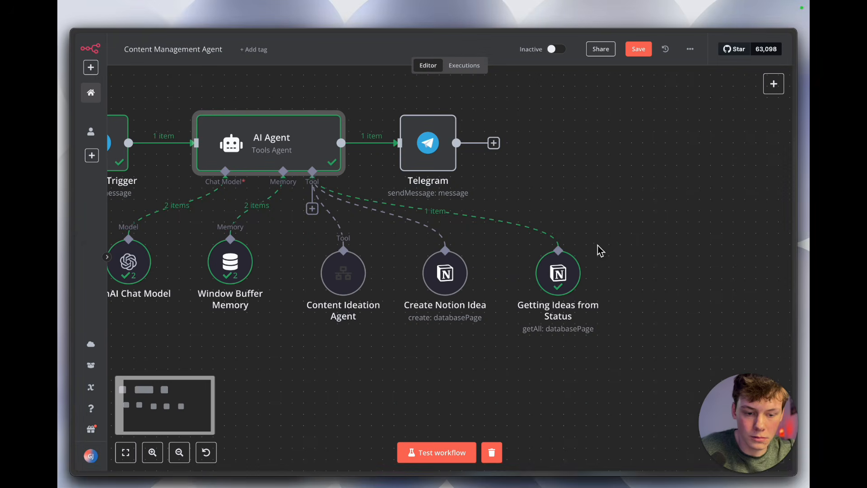
Step: Review the Getting Ideas from Status filter settings and save the workflow
double_click(565, 286)
scroll(481, 194, "down", 6)
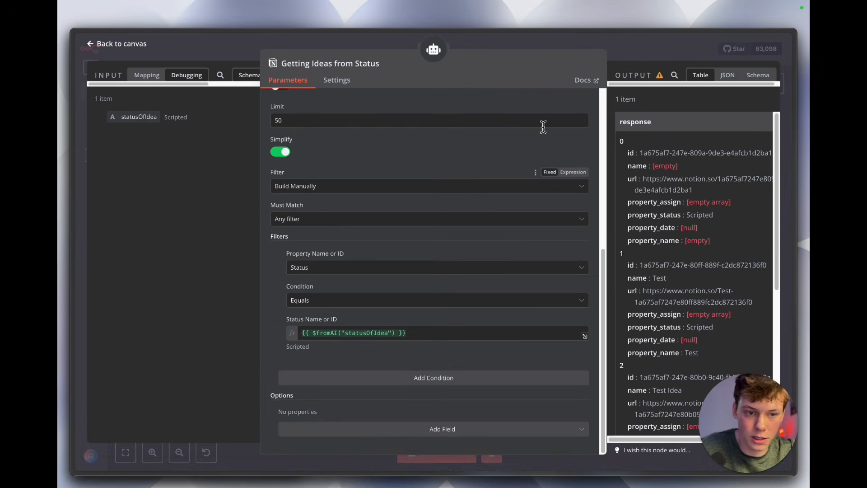
left_click(644, 50)
left_click(640, 49)
Step: Review the Create Notion Idea tool's description and set its database to VIDEO - Content Management
scroll(556, 186, "left", 1)
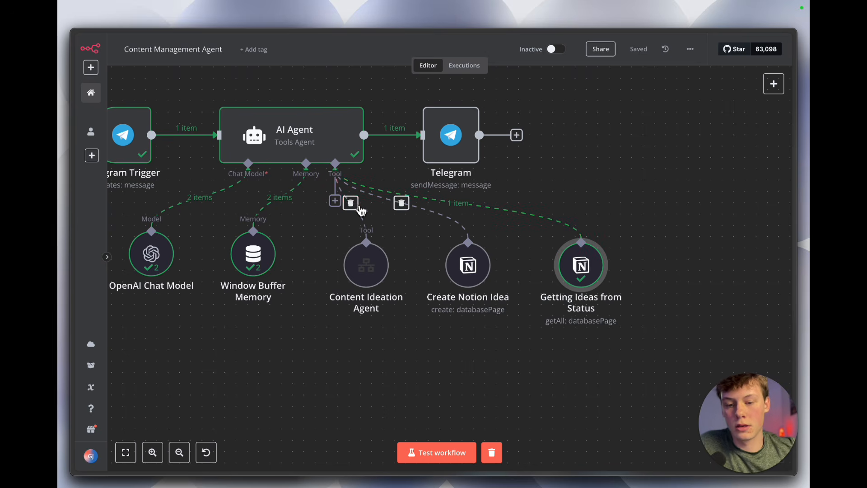
double_click(486, 270)
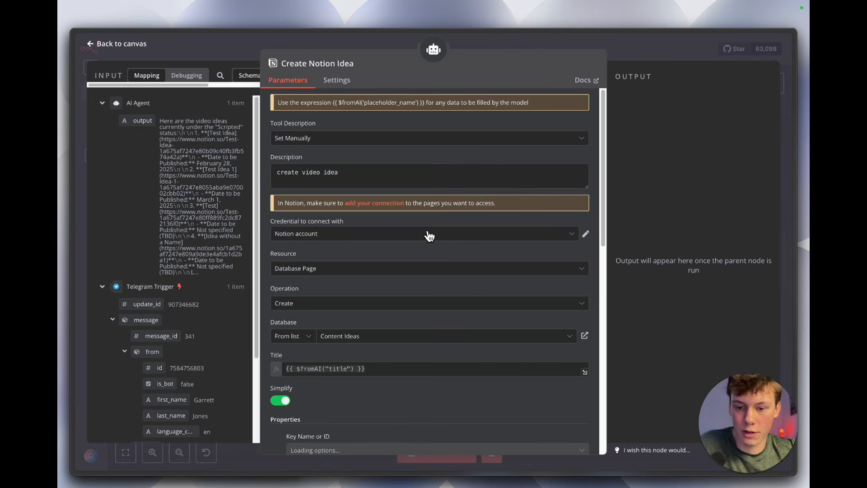
triple_click(361, 174)
left_click(363, 153)
scroll(364, 213, "down", 3)
scroll(357, 201, "down", 1)
scroll(365, 189, "down", 1)
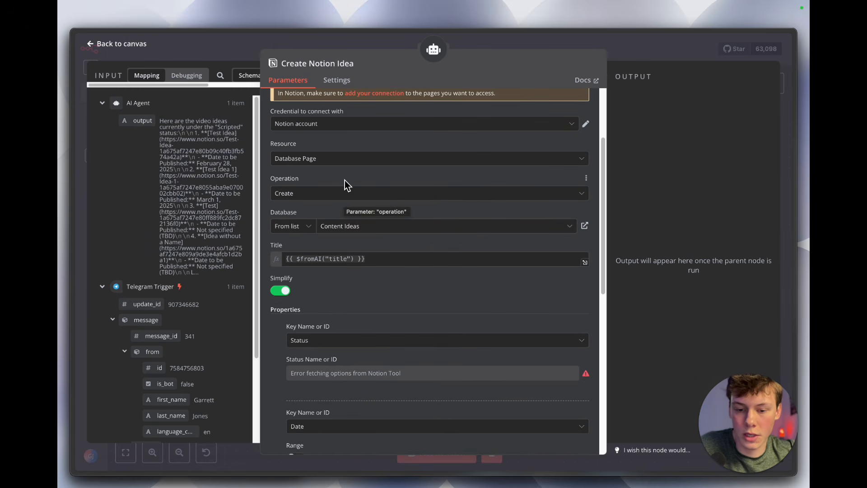
scroll(360, 225, "down", 1)
left_click(361, 194)
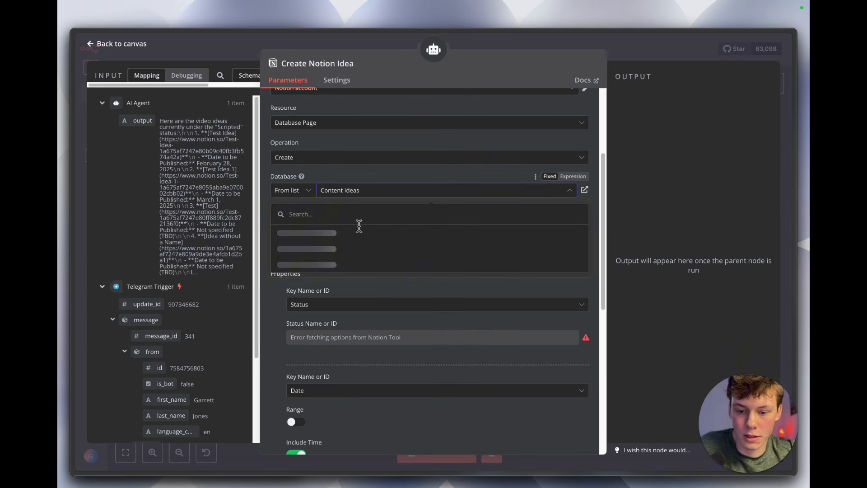
left_click(355, 282)
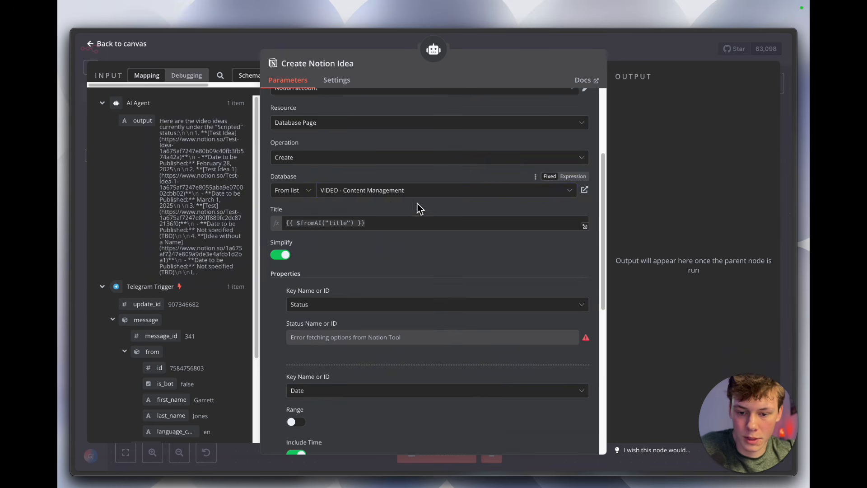
Step: Examine the Create Notion Idea tool's title expression, Status and Date properties, and the paragraph block's text expression
left_click(350, 226)
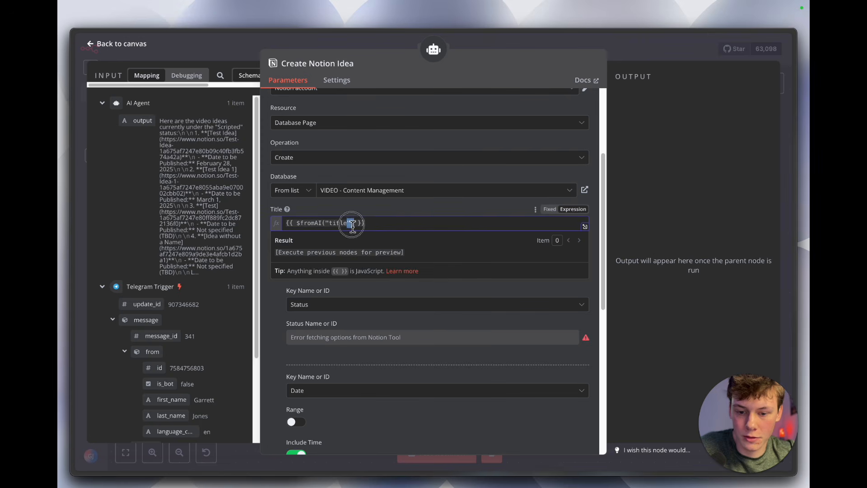
left_click(380, 213)
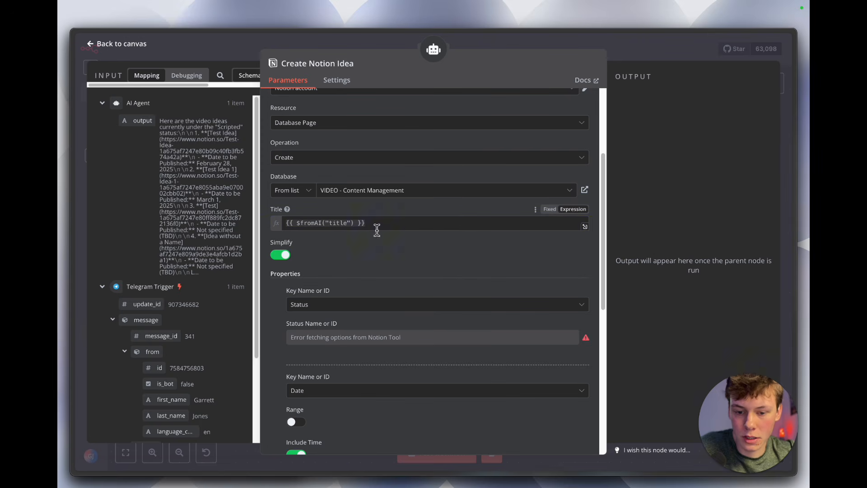
scroll(388, 248, "down", 1)
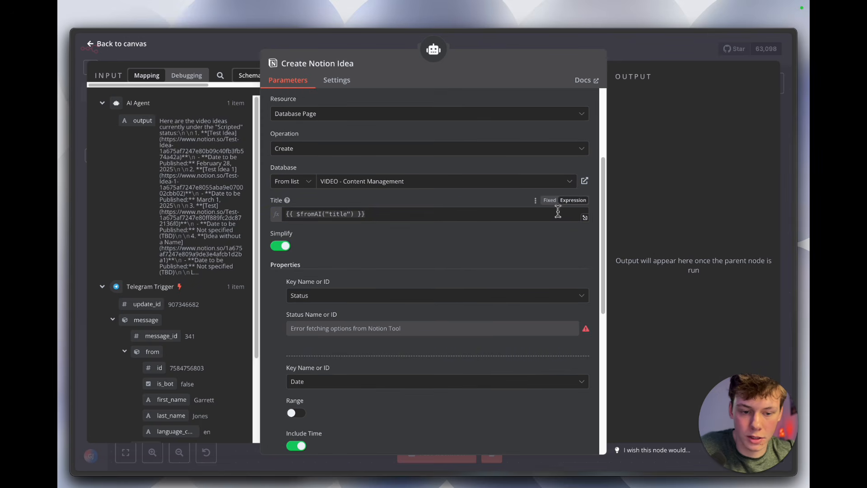
scroll(495, 246, "down", 5)
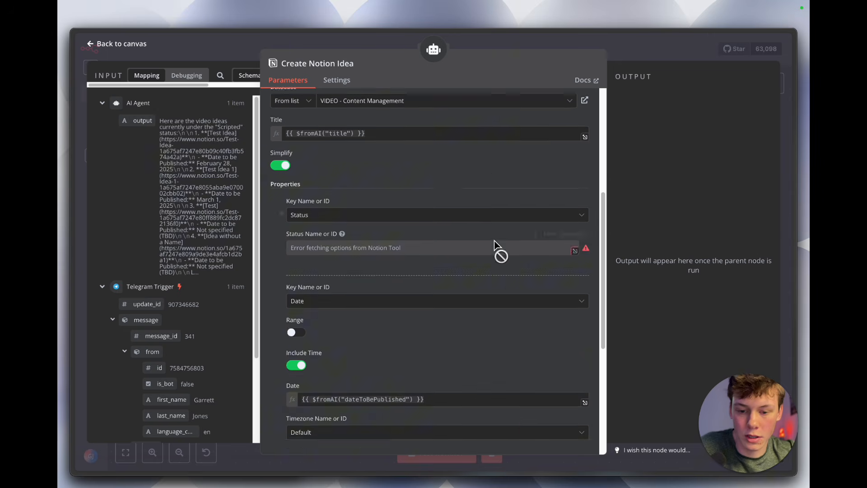
scroll(493, 240, "up", 2)
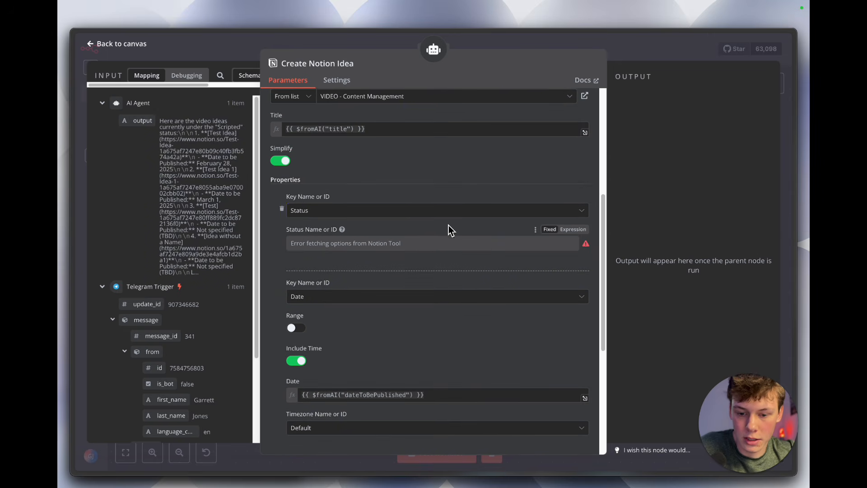
left_click(414, 211)
left_click(413, 189)
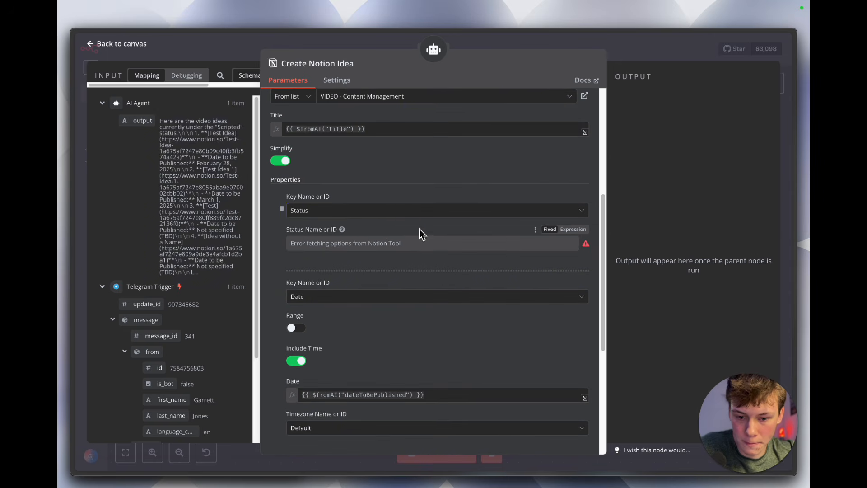
scroll(424, 226, "up", 2)
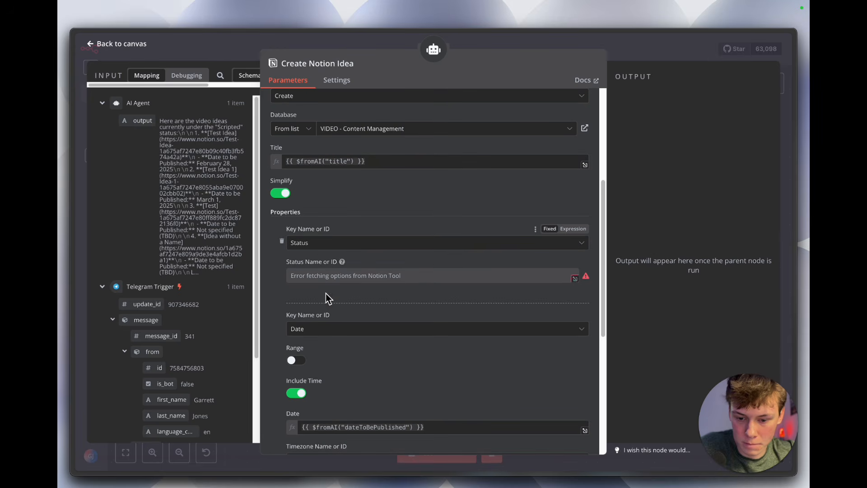
scroll(325, 298, "down", 8)
scroll(330, 305, "down", 2)
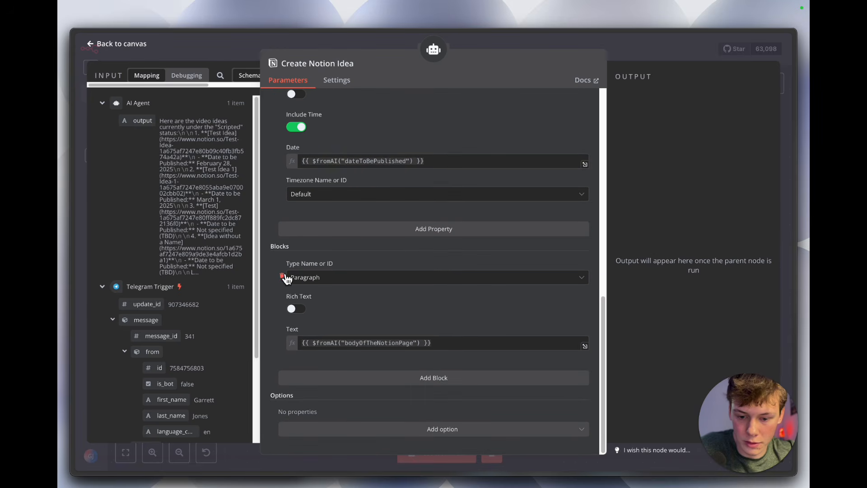
left_click(451, 343)
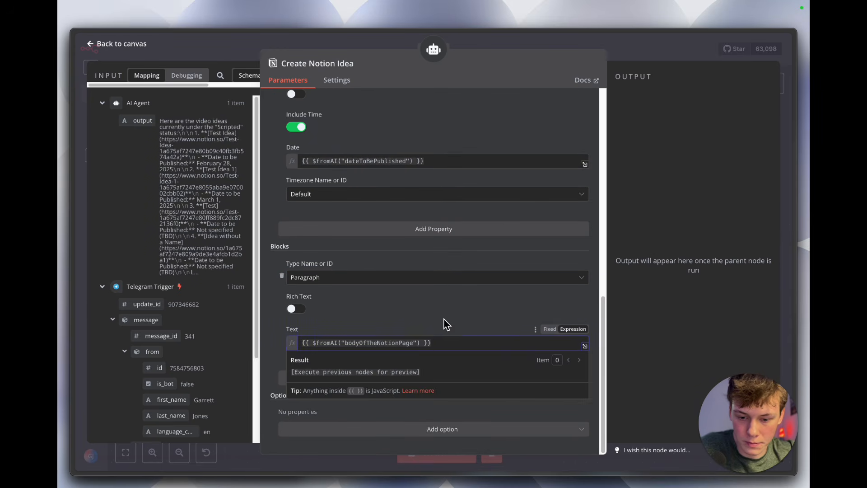
left_click(445, 322)
Step: Create a new floating note and copy the paragraph block's {{ $fromAI("bodyOfTheNotionPage") }} expression into it
key("alt+space")
type("float")
key("Return")
key("super+n")
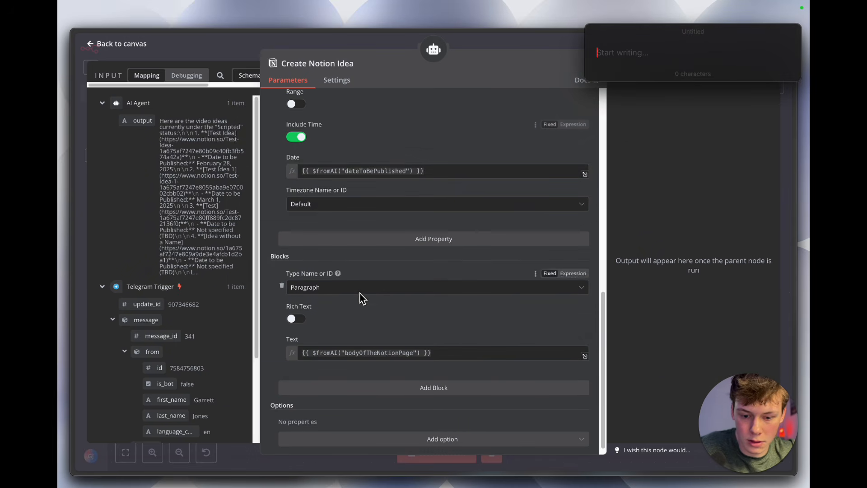
left_click(365, 353)
key("super+a")
key("super+c")
left_click(637, 57)
key("super+v")
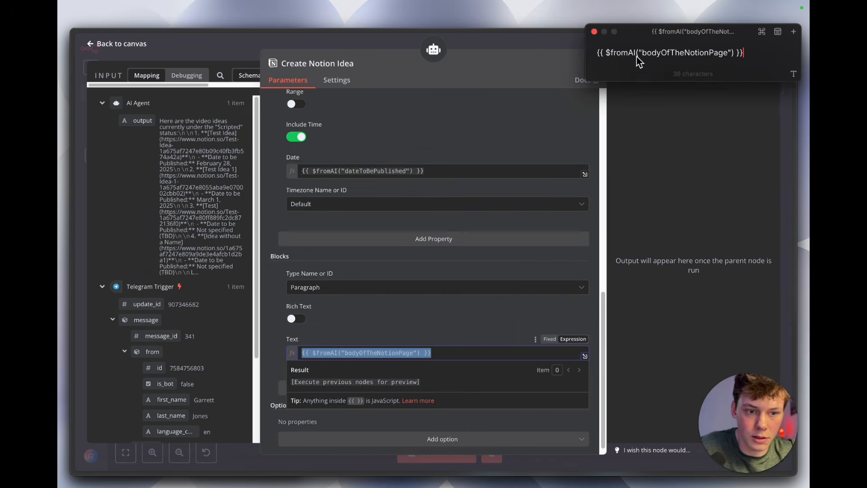
Step: Insert blank lines above the body expression in the floating note and place the cursor at its start
left_click(599, 56)
key("Return")
key("Return")
left_click(599, 56)
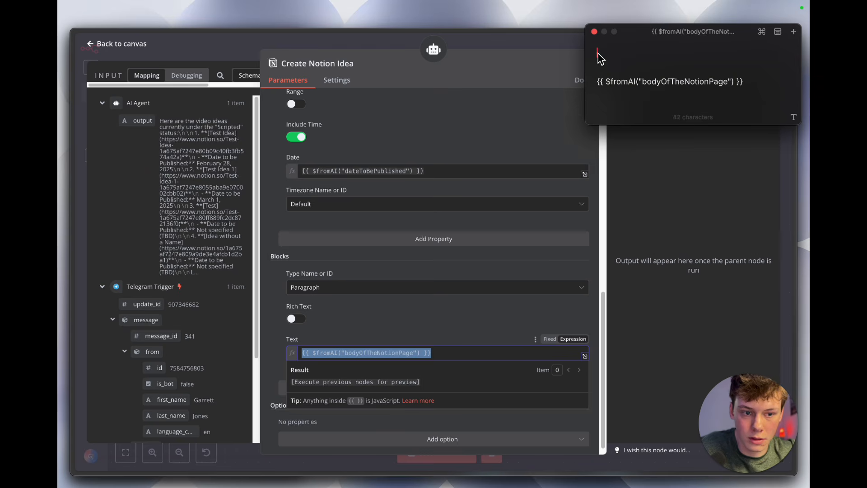
Step: Copy the Date property's {{ $fromAI("dateToBePublished") }} expression into the floating note above the body expression, with blank lines before it
scroll(428, 153, "up", 1)
left_click(396, 219)
key("super+a")
key("super+c")
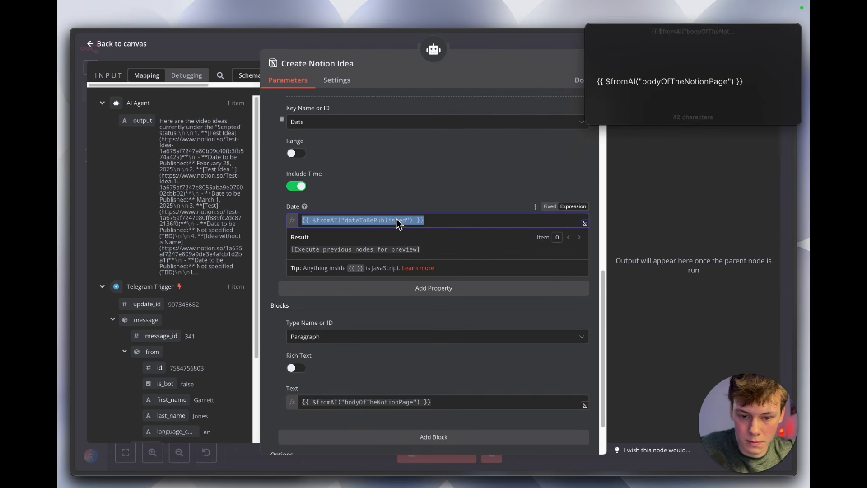
left_click(605, 82)
key("super+v")
key("Delete")
key("Delete")
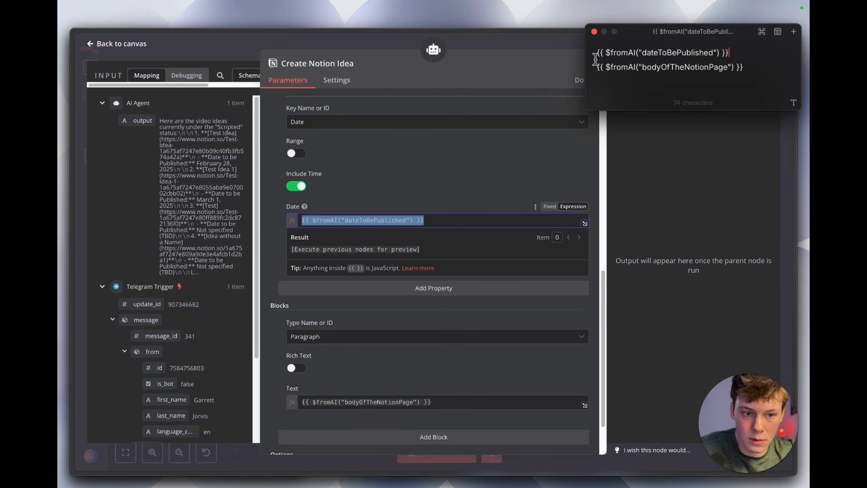
key("Return")
key("Return")
Step: Delete the Status and Date properties and the paragraph block from the Create Notion Idea tool
scroll(460, 227, "up", 5)
left_click(410, 221)
left_click(283, 228)
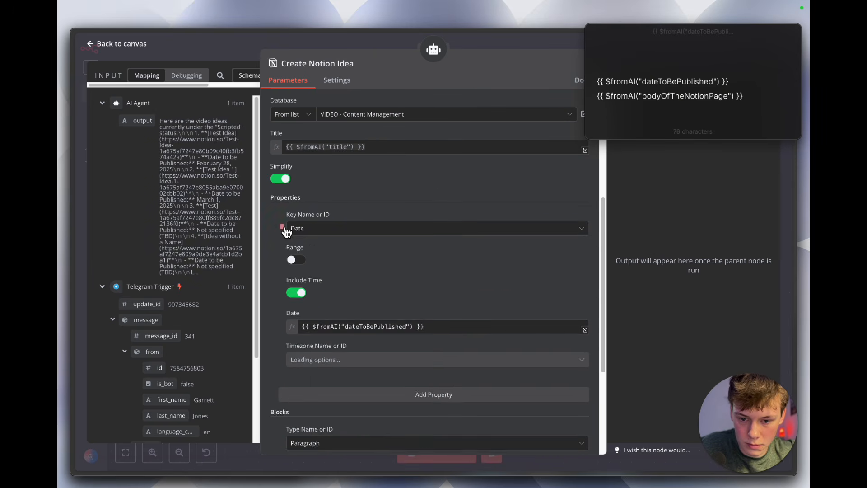
left_click(284, 228)
left_click(282, 279)
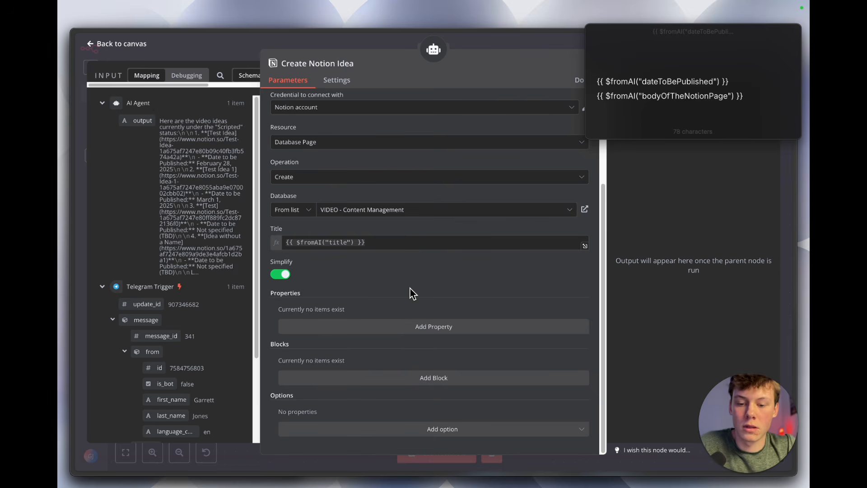
Step: Add a Status property to the Create Notion Idea tool and set its status to Scripted
scroll(397, 236, "up", 1)
scroll(397, 235, "down", 1)
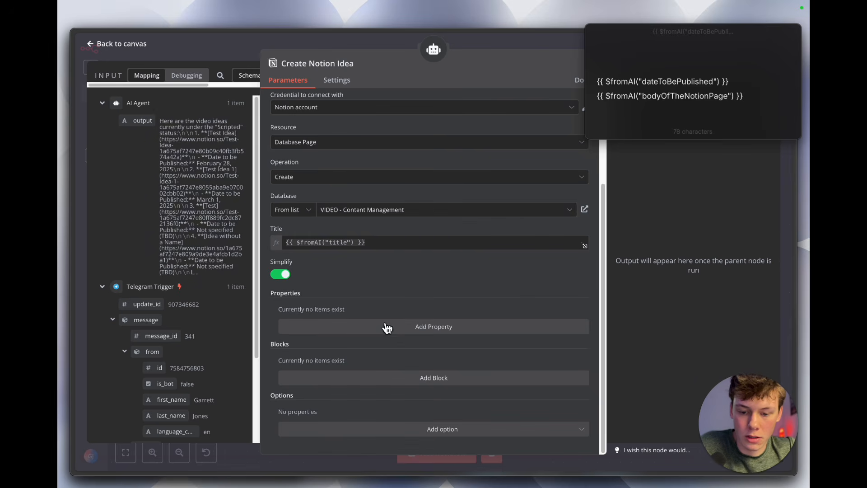
left_click(397, 336)
scroll(395, 336, "down", 3)
left_click(390, 298)
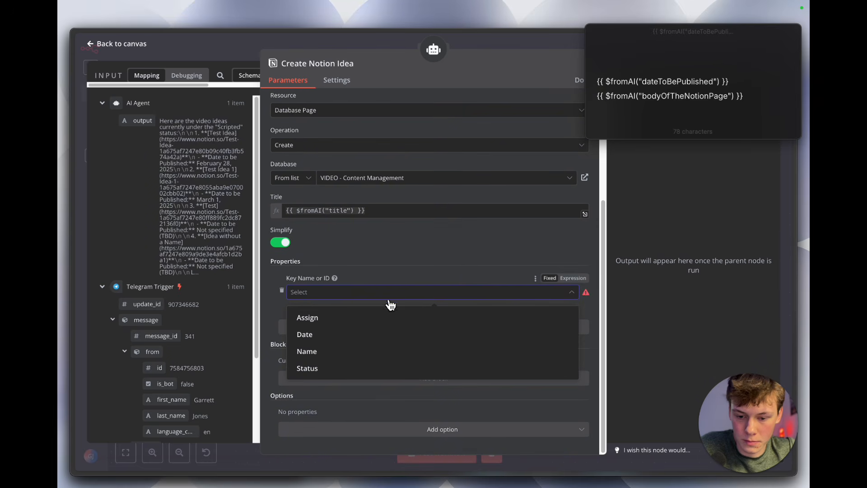
left_click(384, 369)
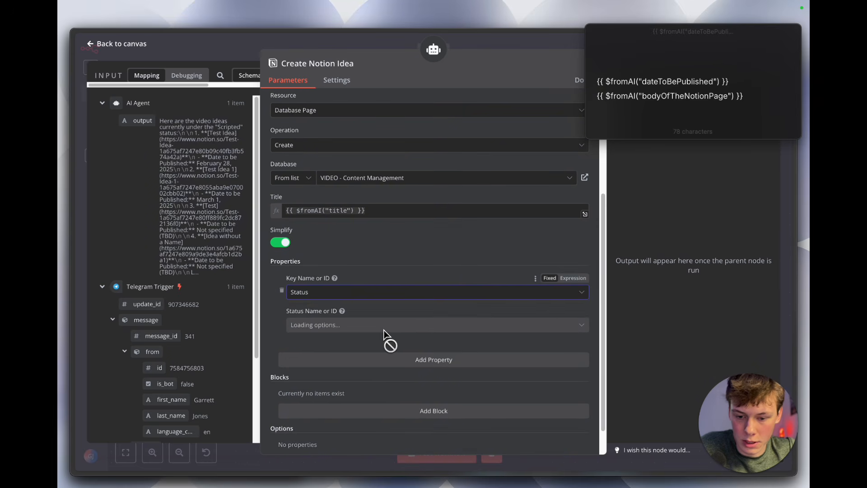
left_click(383, 325)
left_click(387, 316)
left_click(387, 325)
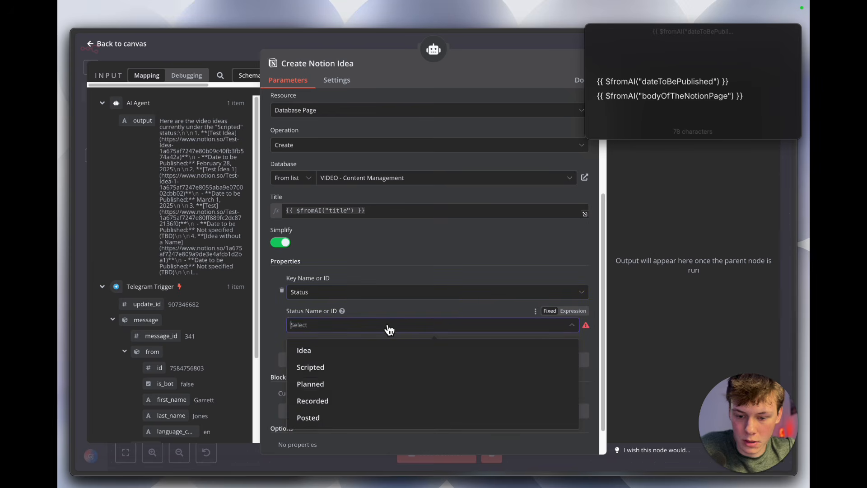
left_click(378, 369)
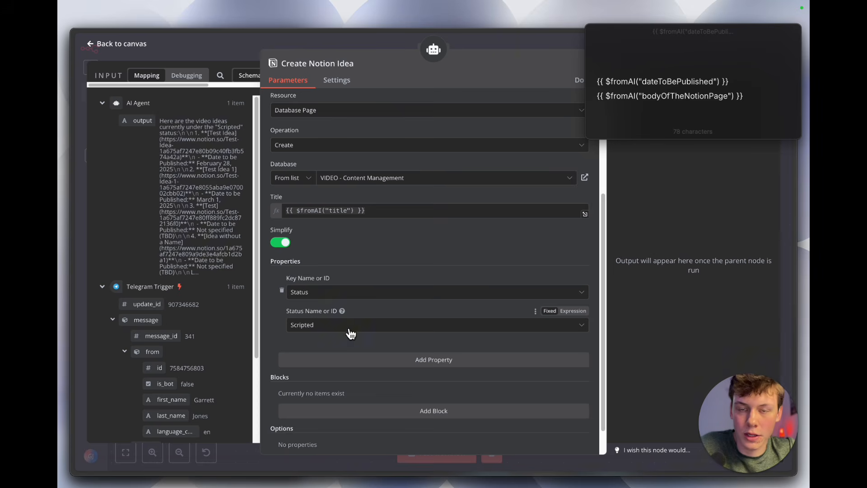
scroll(351, 334, "down", 1)
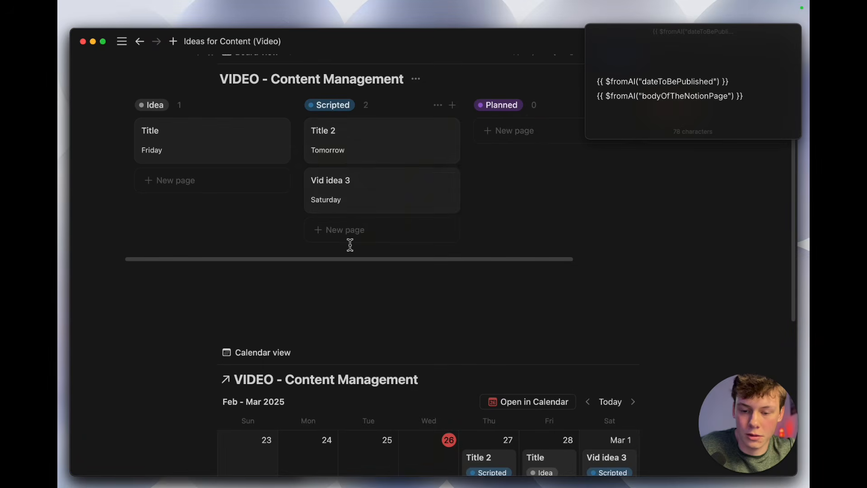
Step: Add a Date property using the expression {{ $fromAI("dateToBePublished") }}, then close the floating note and the tool's settings
scroll(384, 322, "down", 3)
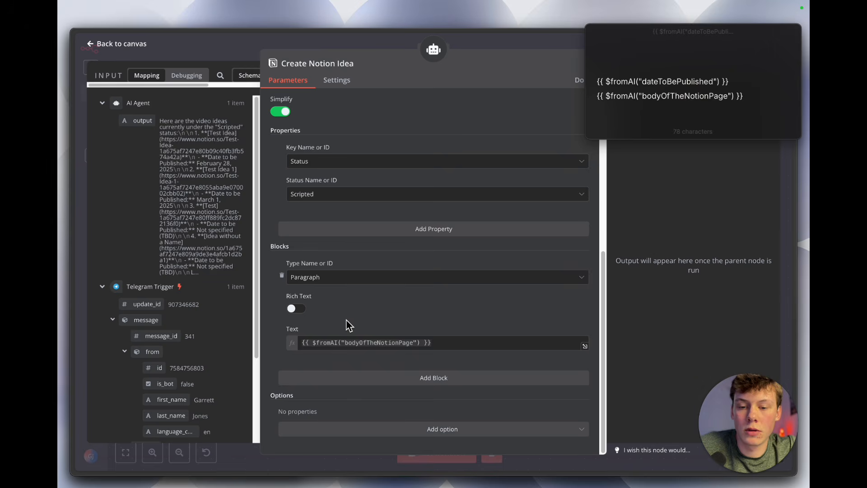
scroll(348, 321, "up", 1)
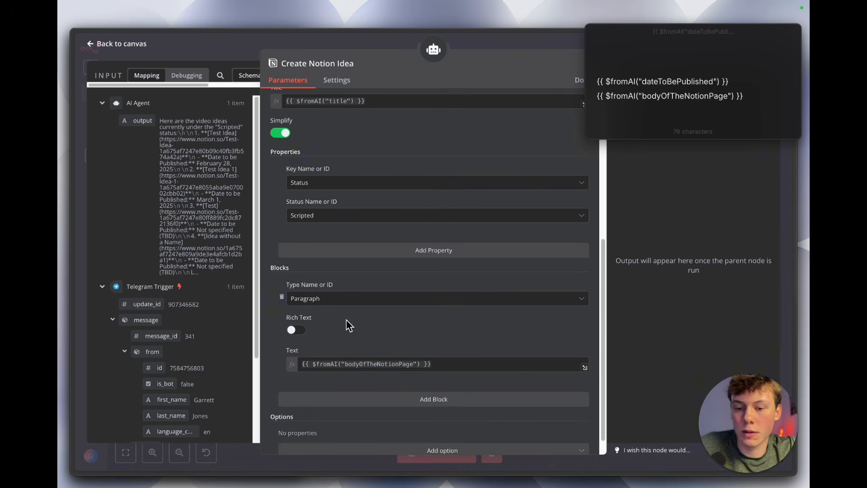
left_click(394, 251)
left_click(404, 270)
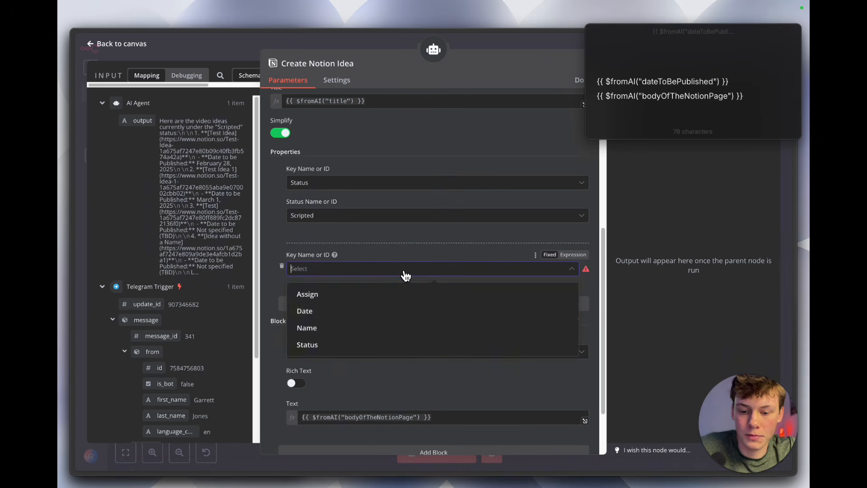
left_click(387, 315)
scroll(379, 329, "down", 4)
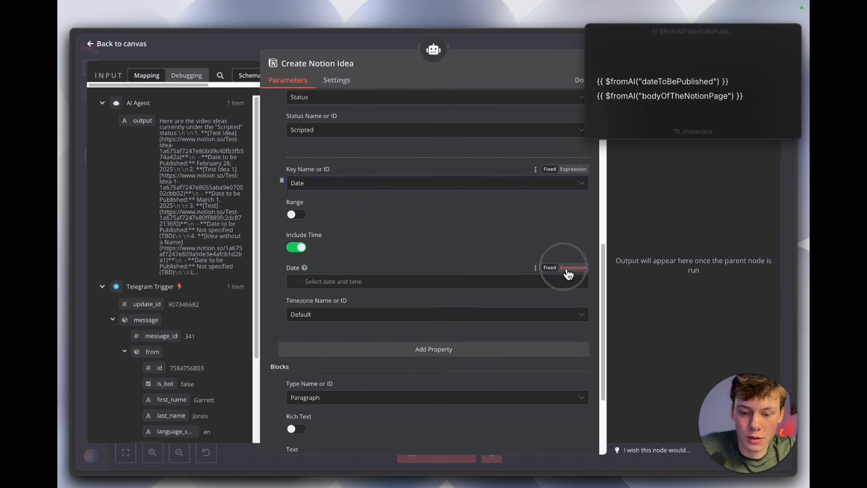
left_click(572, 267)
triple_click(668, 86)
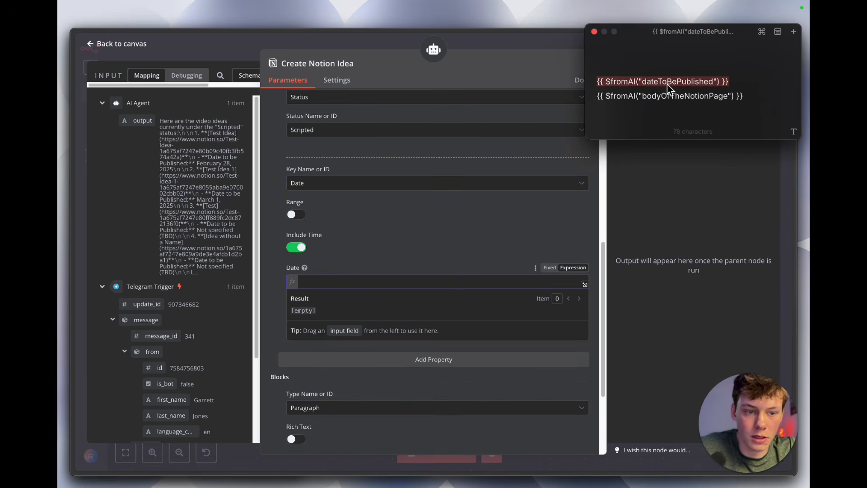
left_click(367, 278)
key("ctrl+v")
left_click(411, 261)
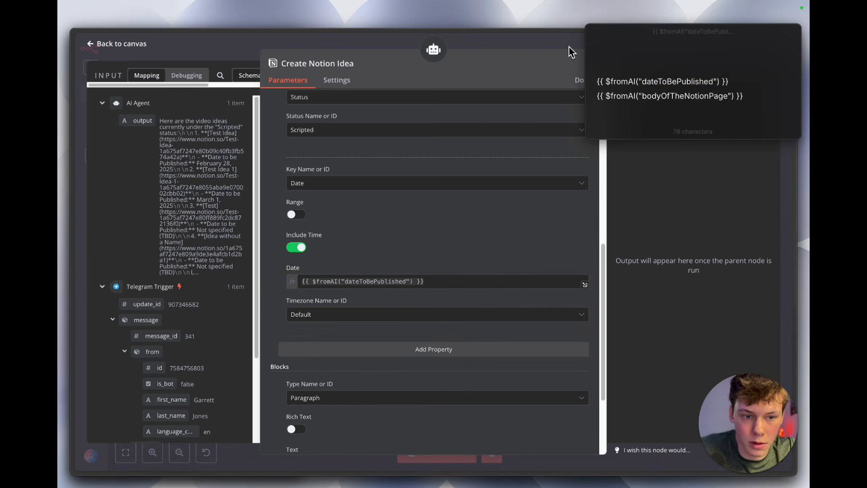
left_click(593, 33)
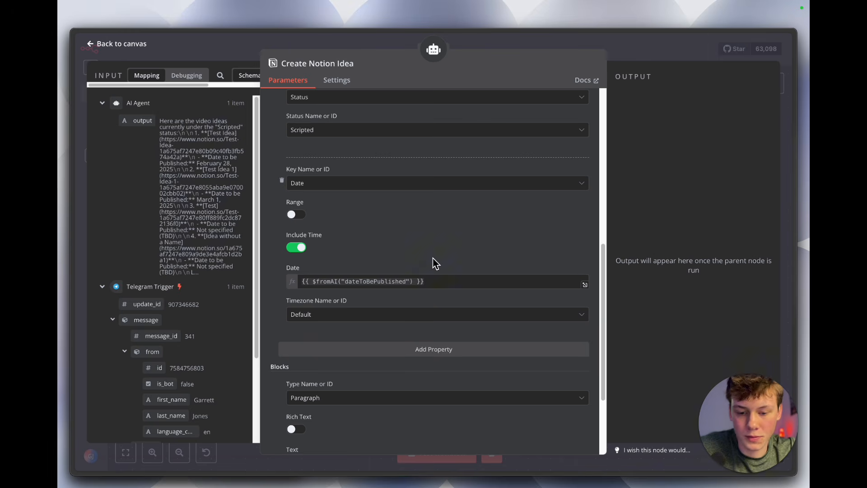
left_click(621, 50)
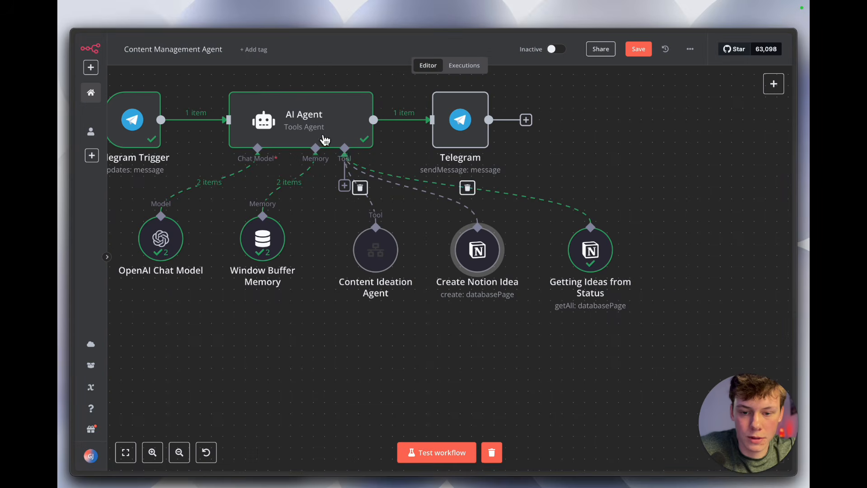
Step: Review the publish-date instruction for creating video ideas in the AI Agent's prompt and save the workflow
double_click(312, 131)
scroll(397, 242, "down", 2)
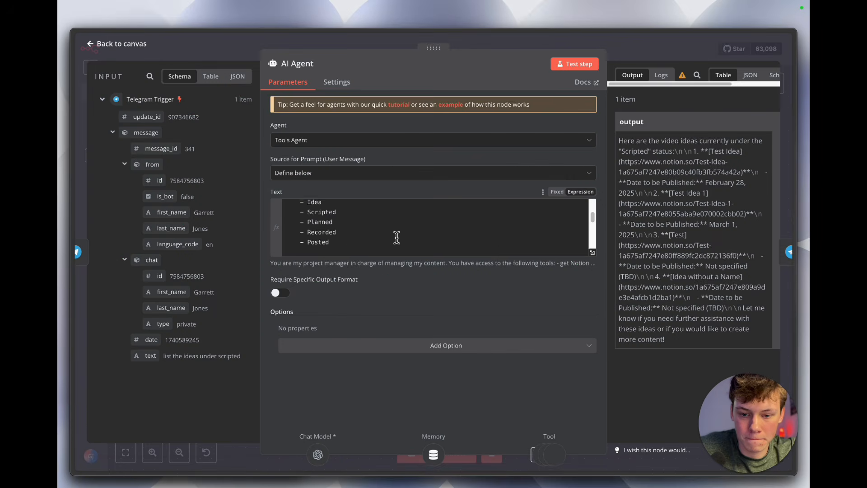
left_click(592, 251)
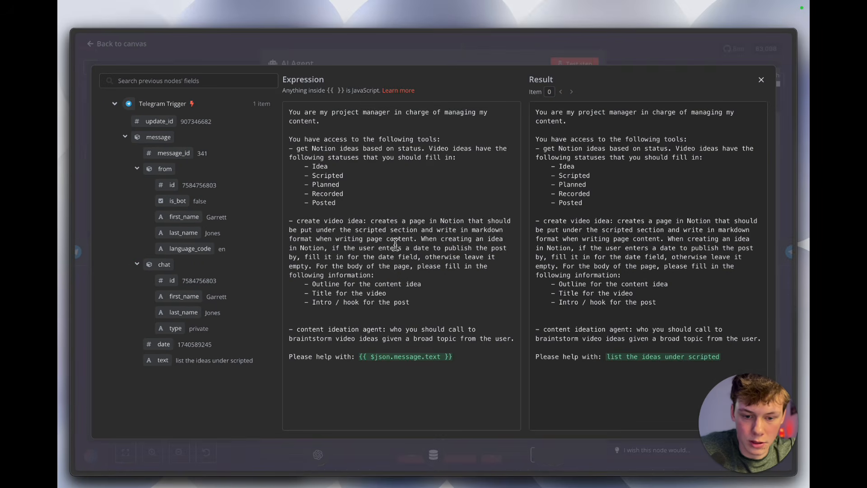
left_click_drag(422, 241, 496, 254)
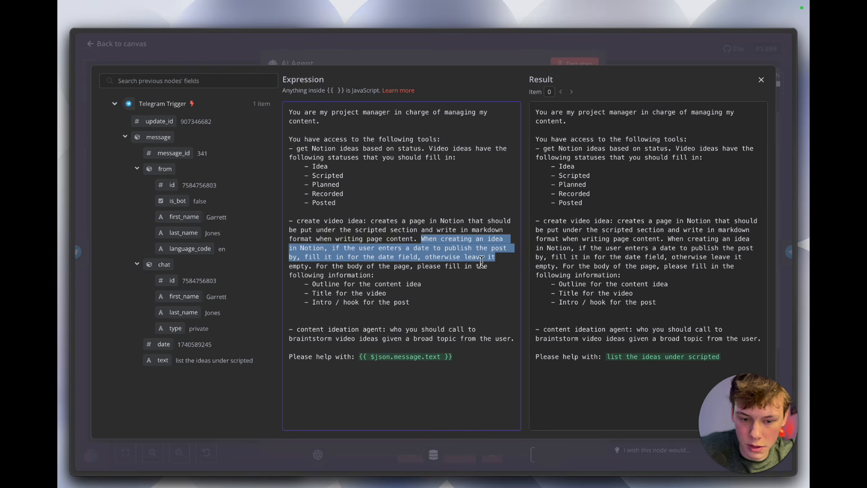
left_click(486, 270)
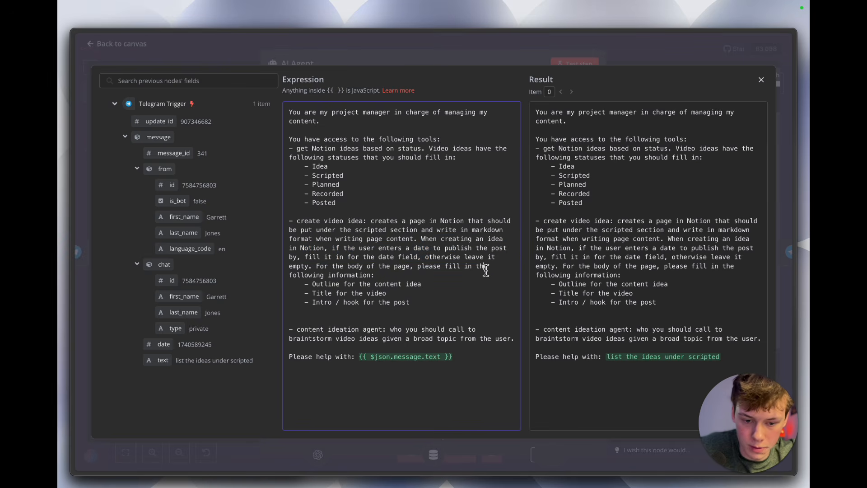
left_click(522, 51)
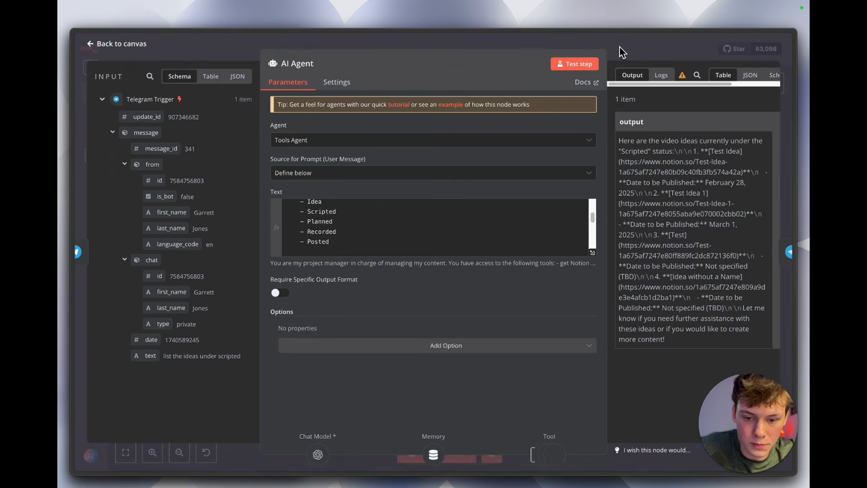
left_click(620, 47)
left_click(631, 50)
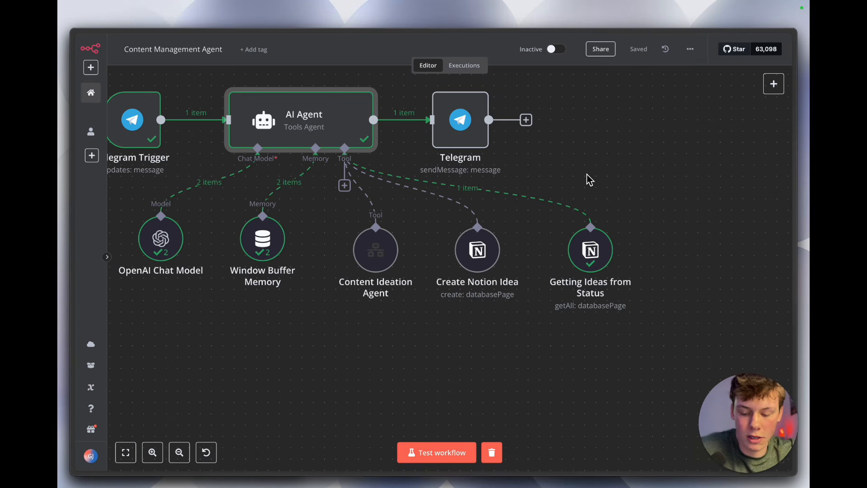
Step: Switch to Notion and examine the Exploring the Future of AI Agents page and the calendar view of the video ideas
key("alt+Tab")
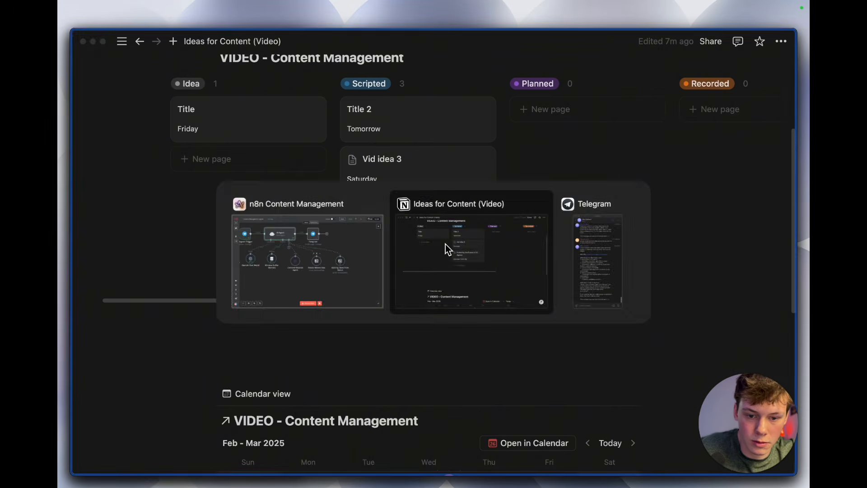
left_click(420, 223)
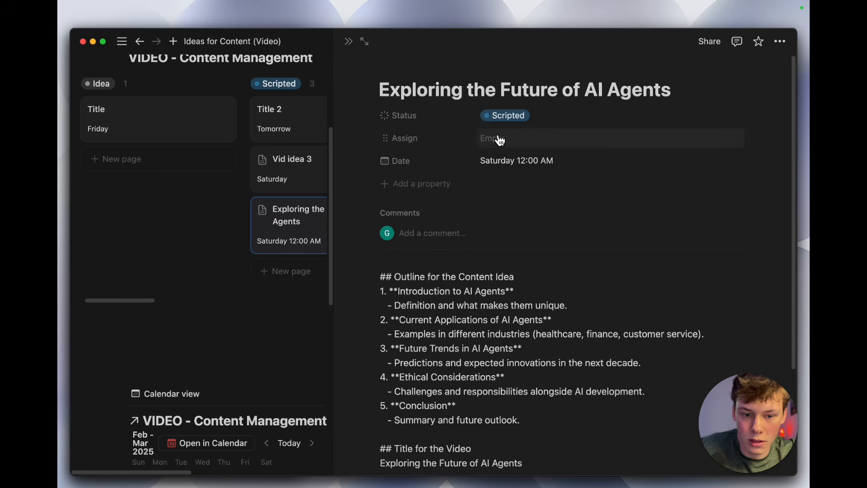
left_click(298, 312)
scroll(303, 321, "down", 5)
scroll(304, 322, "down", 2)
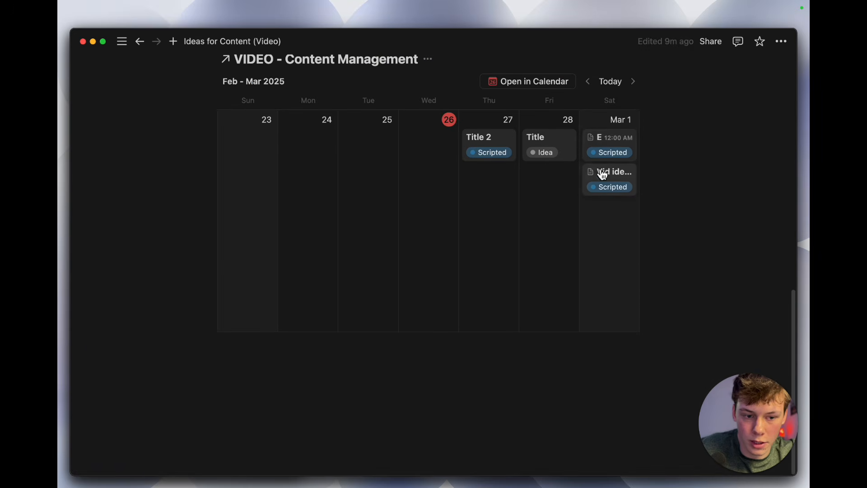
scroll(572, 258, "up", 6)
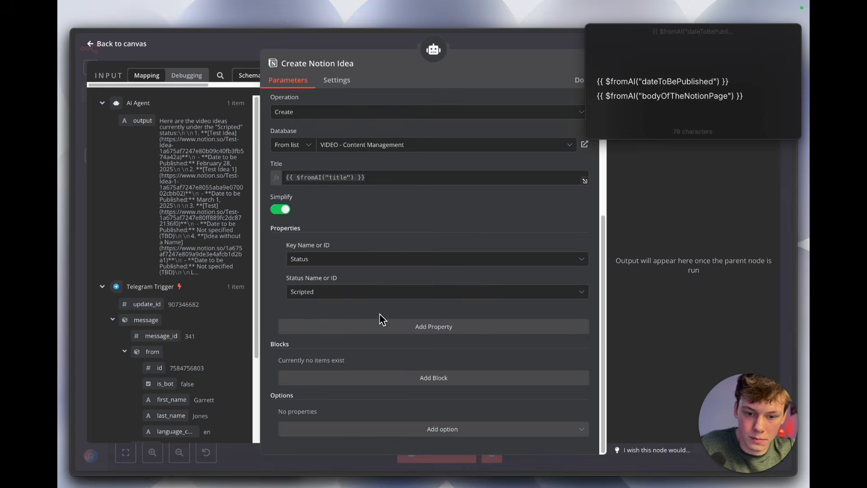
Step: Add a Paragraph block to the Create Notion Idea tool with the text expression {{ $fromAI("bodyOfTheNotionPage") }} and close its settings
left_click(333, 379)
type("{{ $fromAI(\"bodyOfTheNotionPage\") }}")
scroll(334, 323, "down", 1)
left_click(413, 368)
key("super+a")
key("Left")
left_click_drag(346, 369, 412, 370)
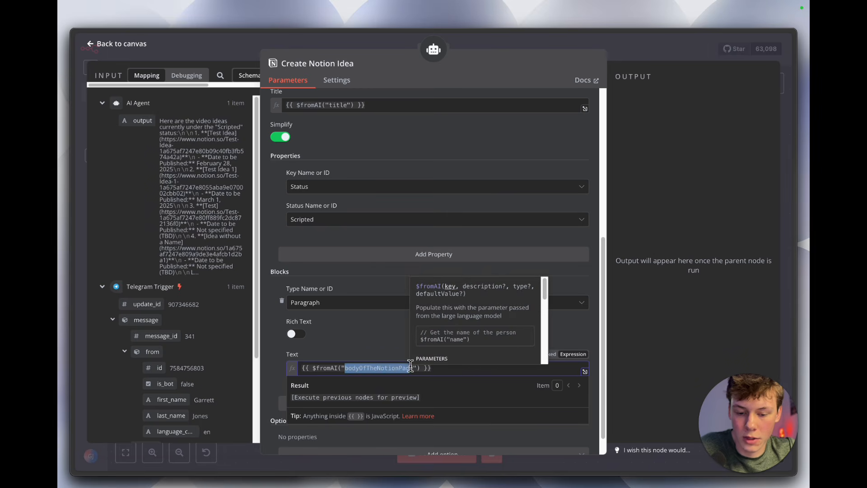
left_click(466, 348)
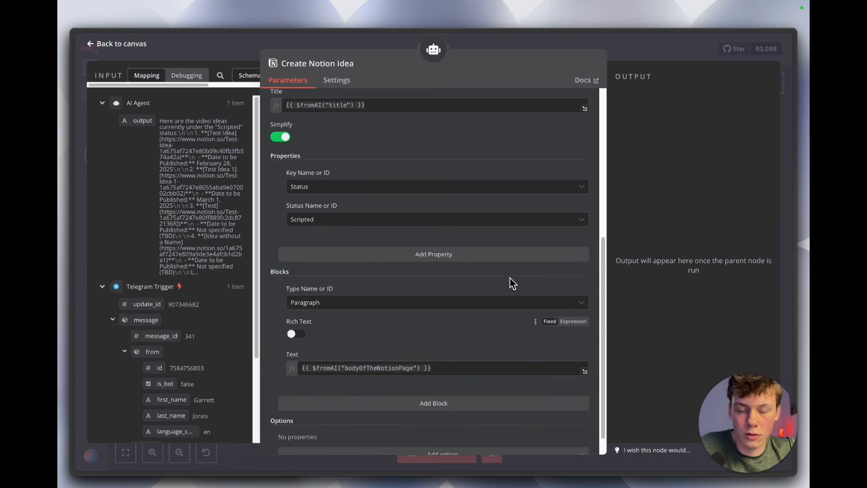
left_click(621, 59)
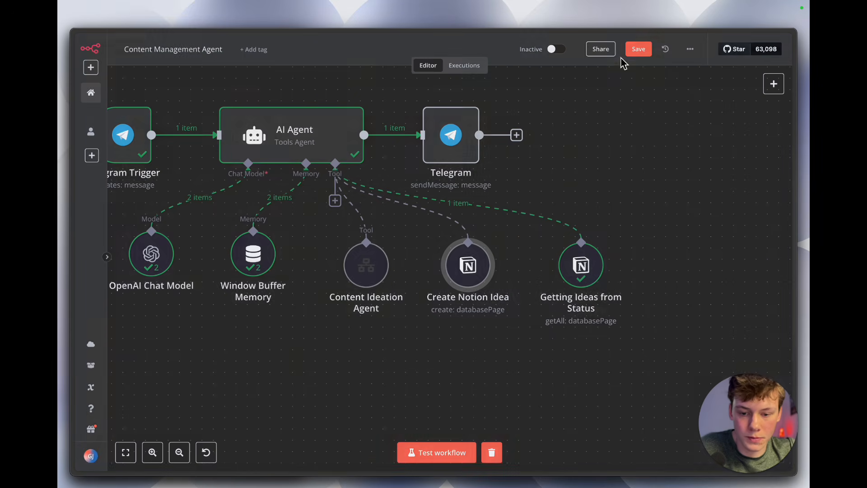
Step: Examine the create video idea and page body instructions in the AI Agent's prompt, then switch to Notion
double_click(328, 136)
left_click(597, 258)
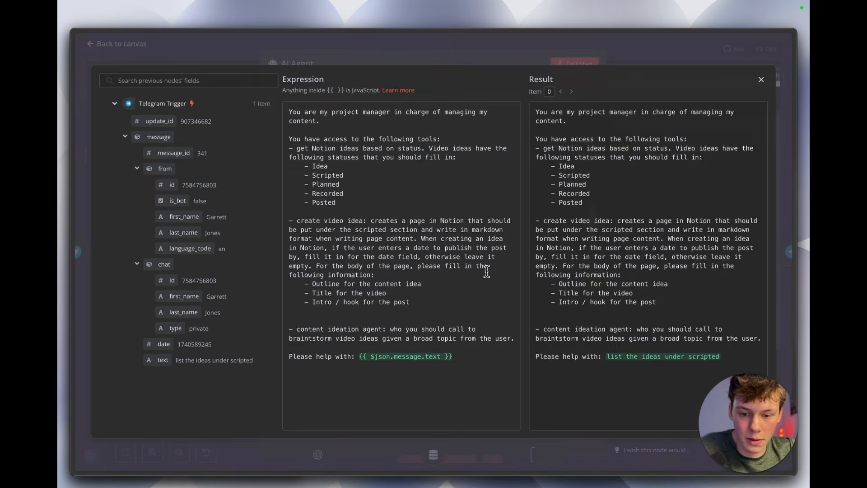
left_click_drag(326, 221, 452, 245)
left_click(452, 246)
left_click_drag(361, 234, 445, 247)
left_click(444, 246)
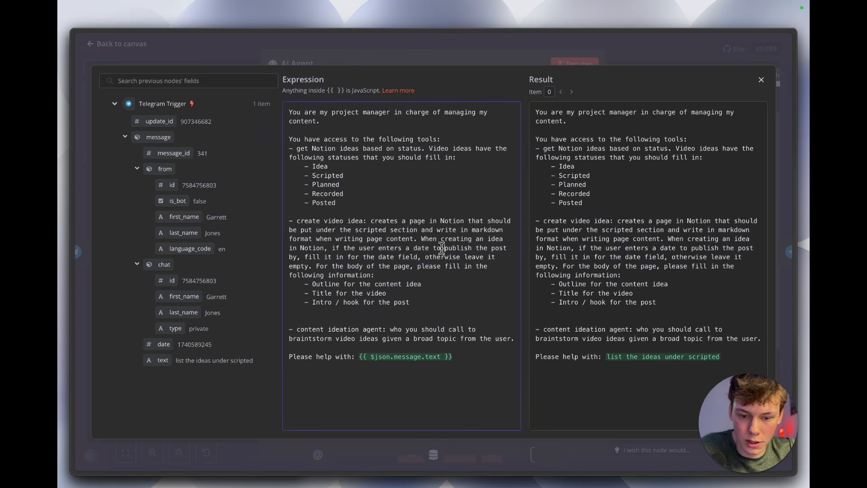
left_click_drag(316, 266, 424, 303)
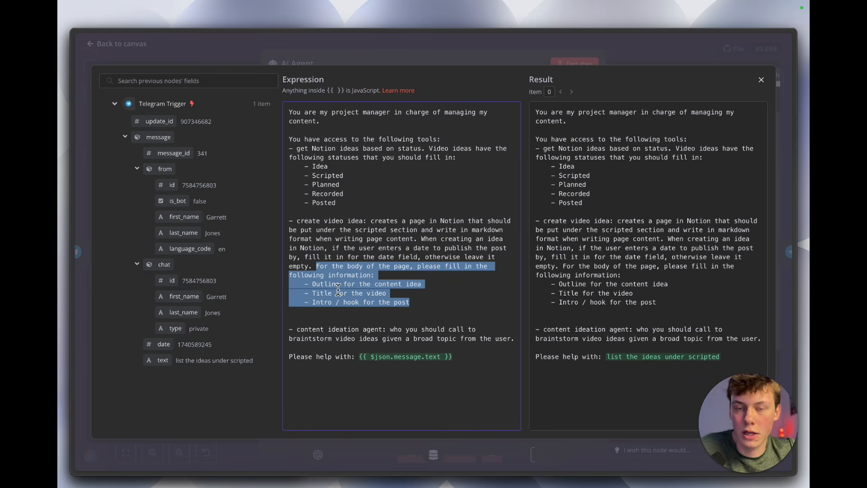
key("alt+Tab")
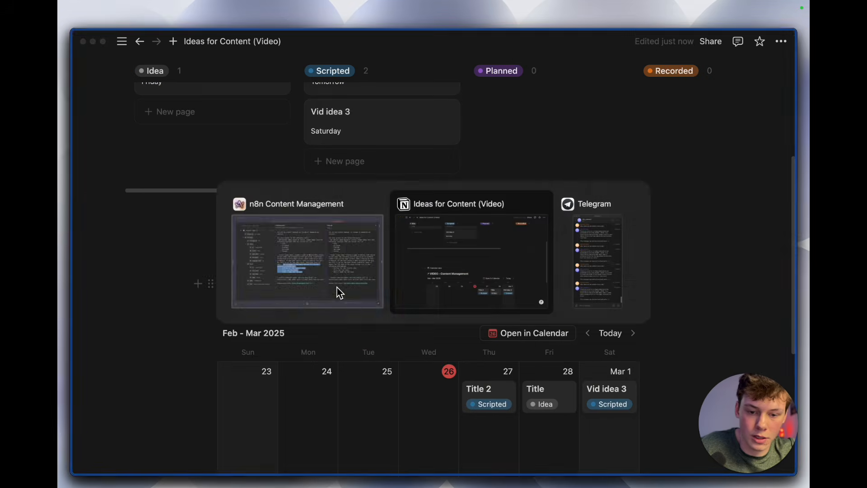
Step: Open the Vid idea 3 page from the Scripted column and fill its body with several lines of placeholder text
scroll(381, 231, "up", 4)
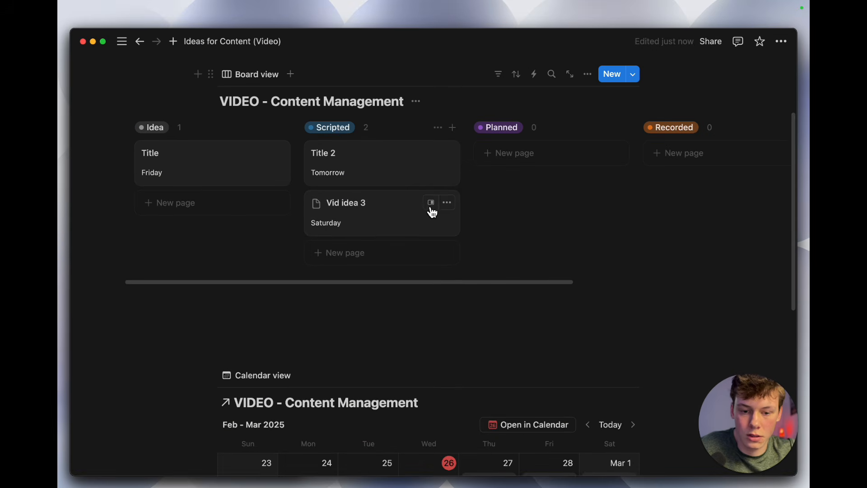
left_click(431, 209)
type("sksms")
key("Return")
type("z")
key("Return")
key("Return")
key("Return")
type("s")
key("Return")
key("Return")
type("s")
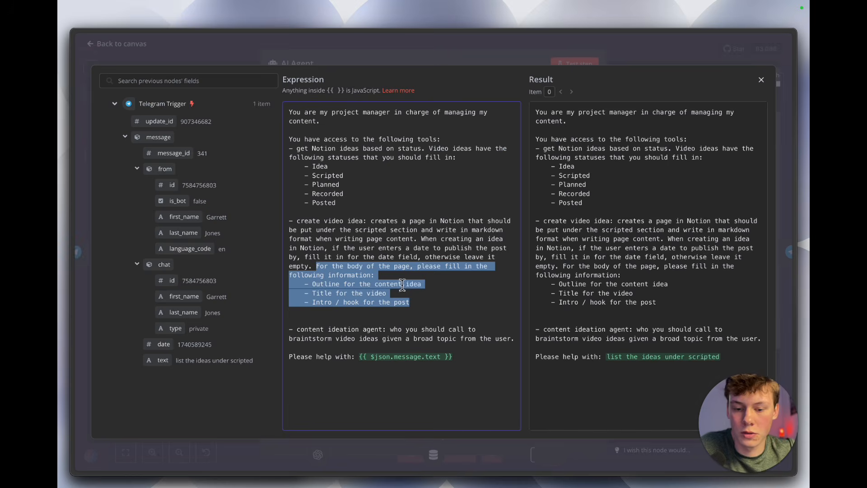
Step: In n8n, examine the outline, title and intro/hook body instructions in the AI Agent's prompt and close the node
triple_click(402, 284)
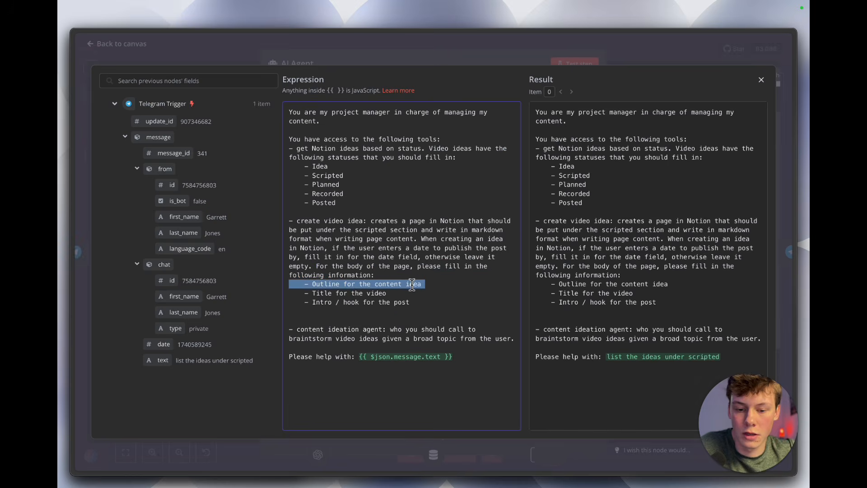
left_click_drag(308, 285, 418, 287)
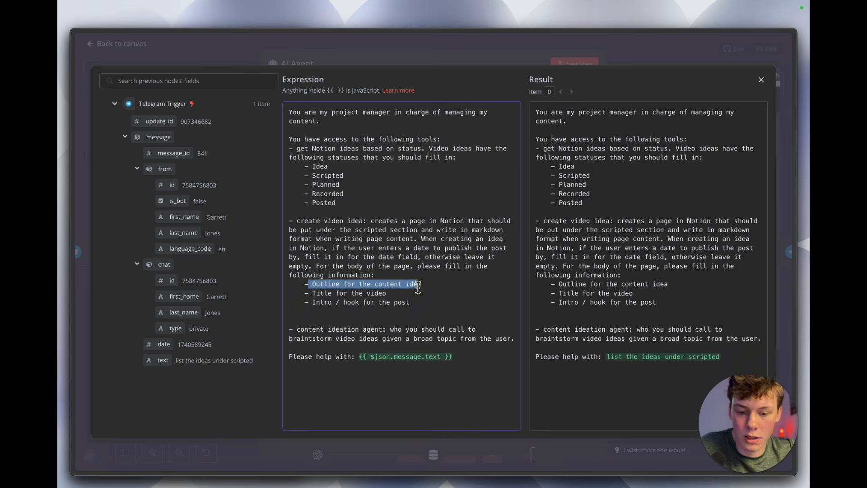
left_click_drag(312, 293, 386, 294)
left_click_drag(312, 302, 283, 283)
left_click(403, 283)
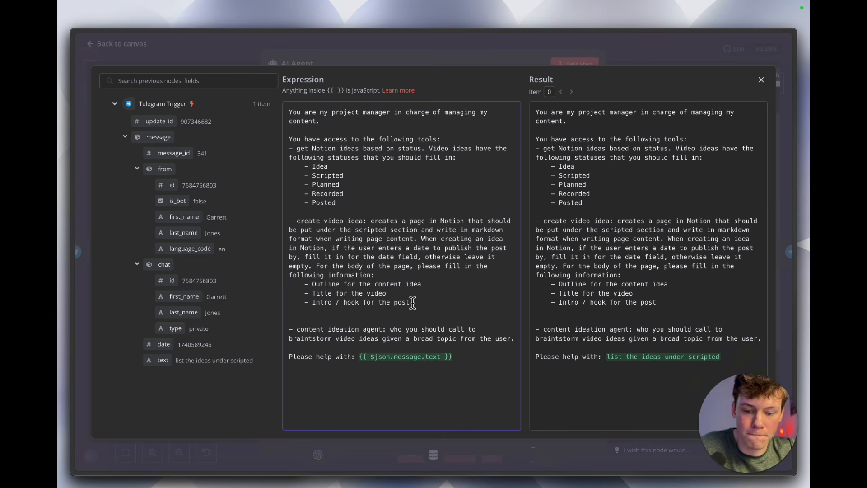
left_click(575, 57)
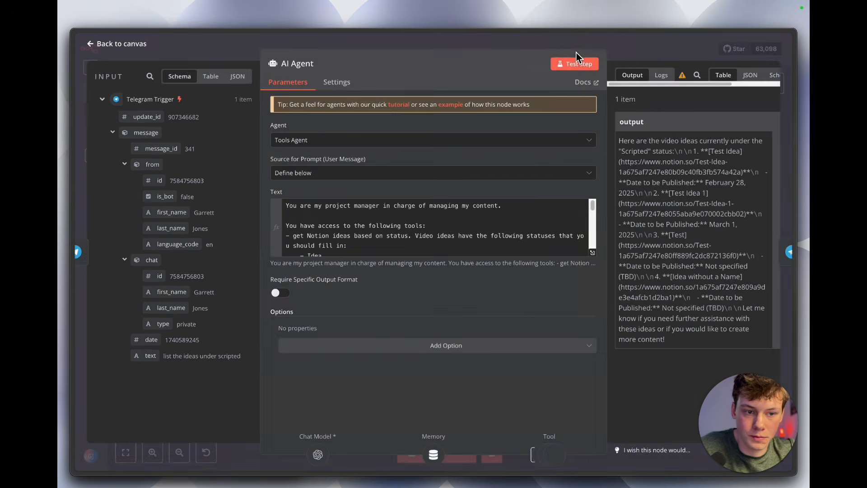
key("Escape")
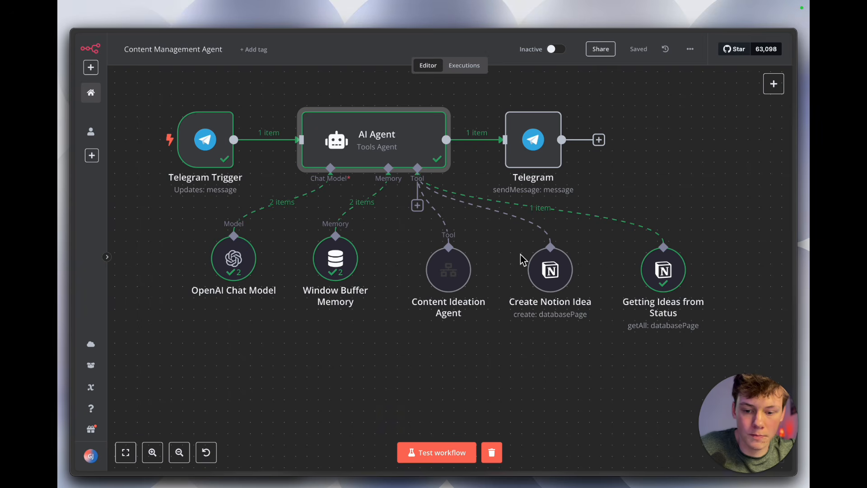
Step: Activate the Content Management Agent workflow and dismiss the activation notice
scroll(510, 307, "down", 1)
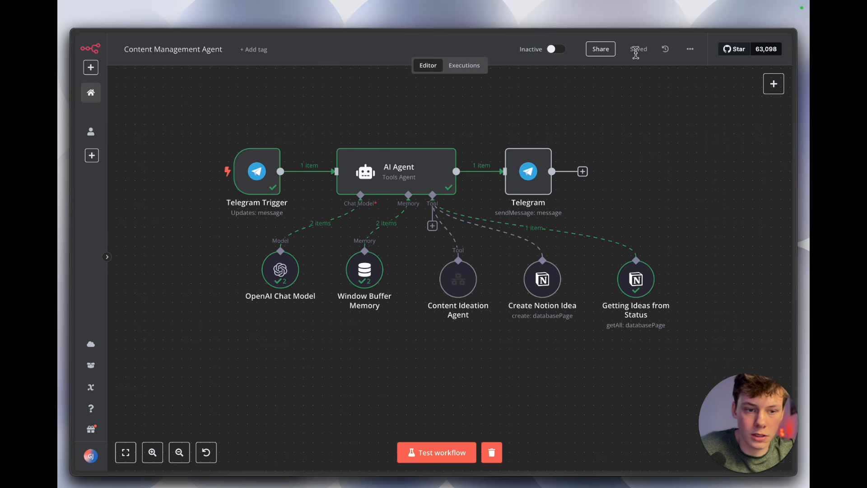
left_click(556, 49)
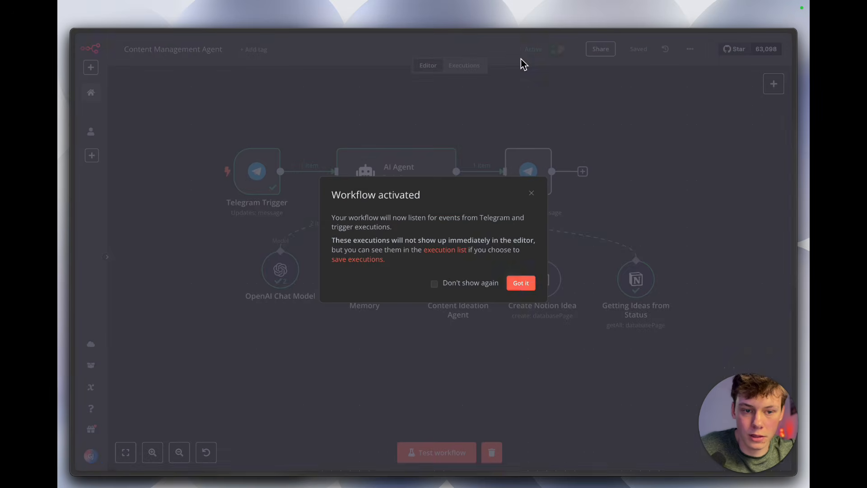
left_click(521, 282)
Step: Resize the n8n and Notion windows so the Telegram chat fits beside the Notion board
key("ctrl+alt+t")
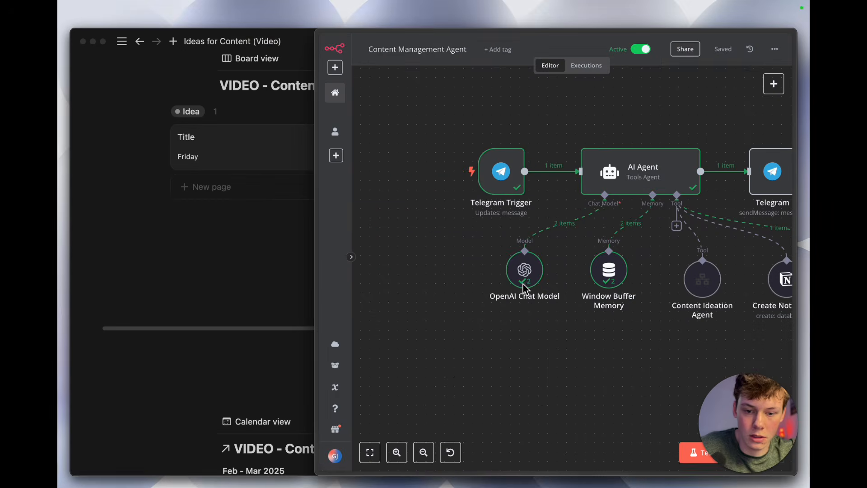
left_click(288, 295)
key("ctrl+alt+e")
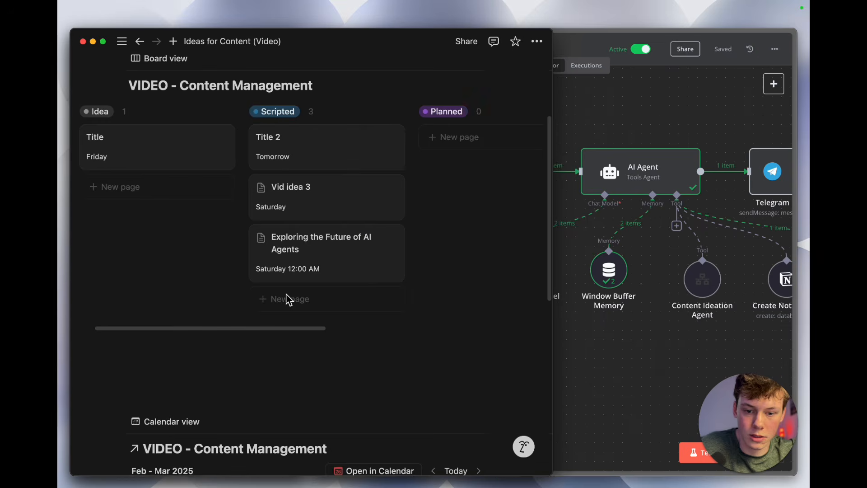
key("ctrl+alt+t")
Step: Send the n8n_connect bot the message "list ideas under scripted" in Telegram and review the publication dates in its reply
left_click(210, 333)
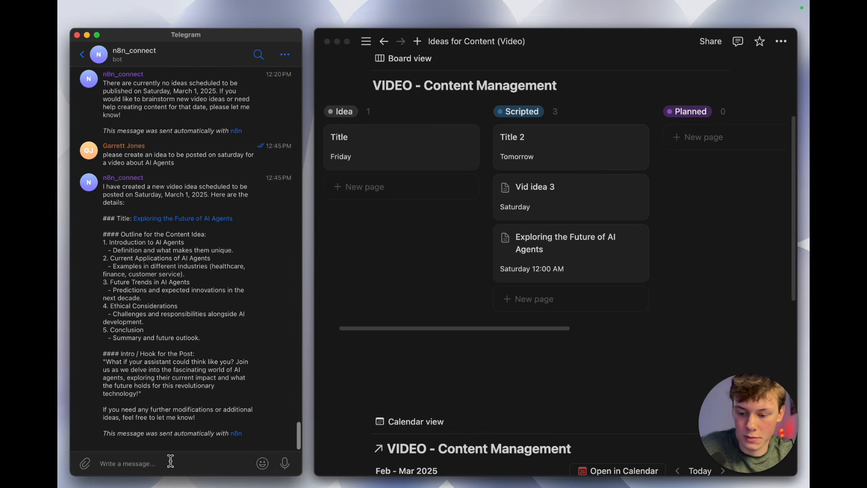
type("list")
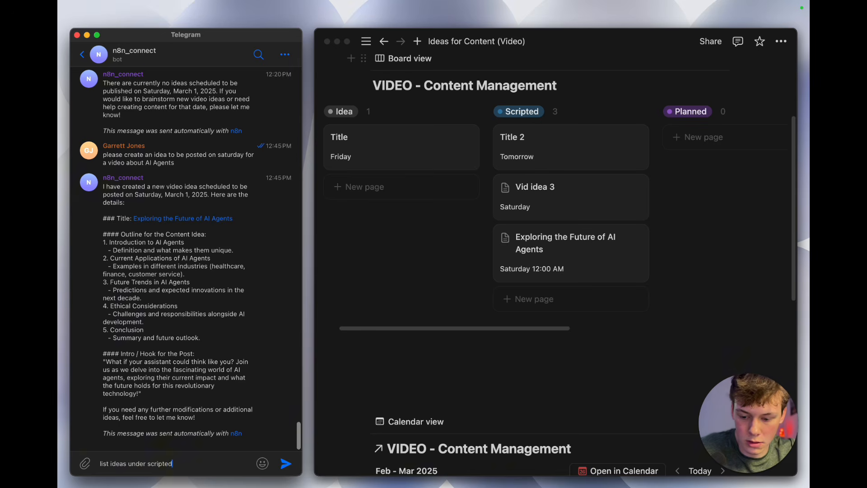
type(" ideas under scripted")
key("Return")
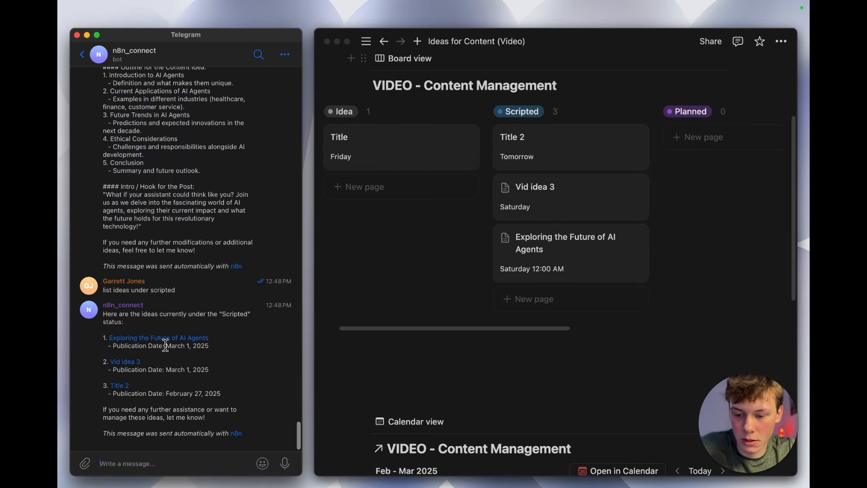
left_click_drag(127, 349, 192, 349)
left_click(192, 349)
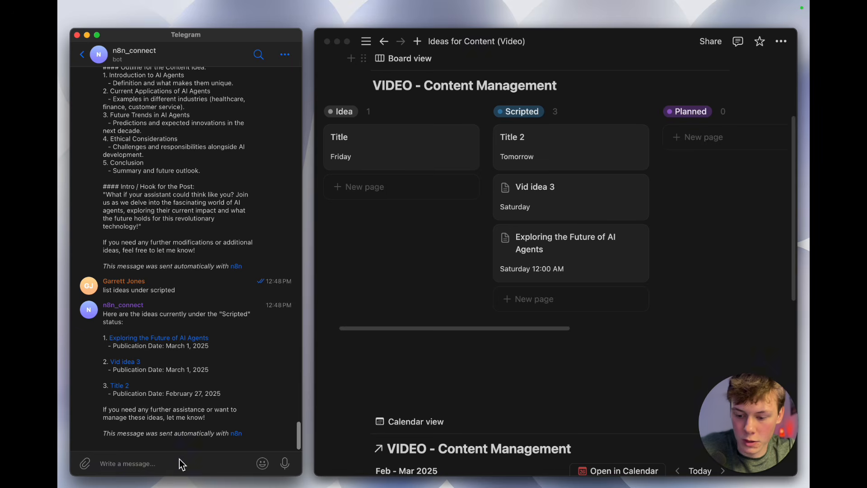
Step: Send the bot the message "create an idea for the Ultimate content agent to be posted march 2"
type("create an idea for the")
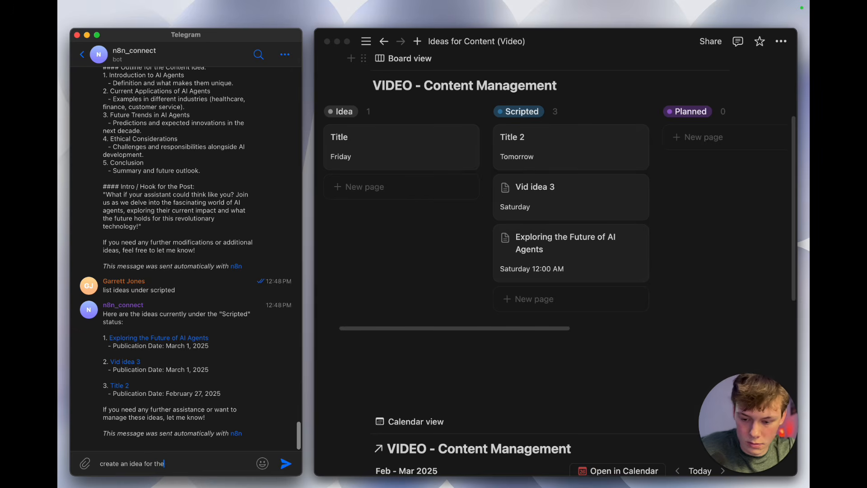
type(" posted")
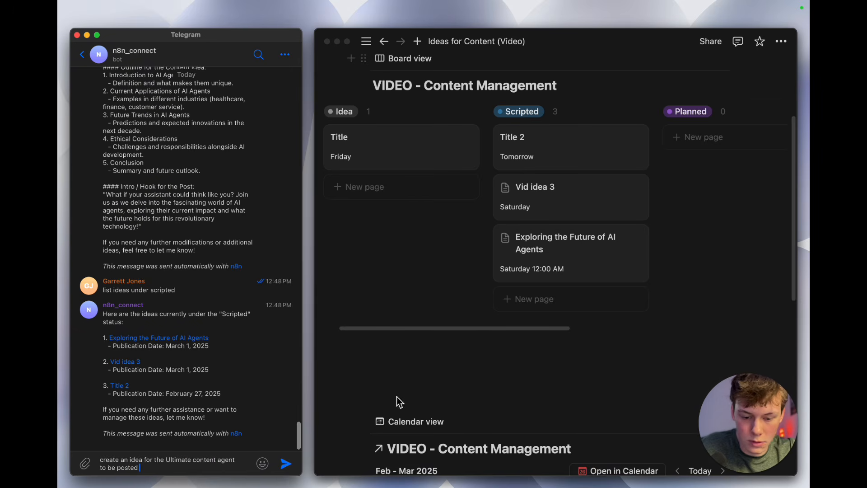
scroll(332, 398, "down", 10)
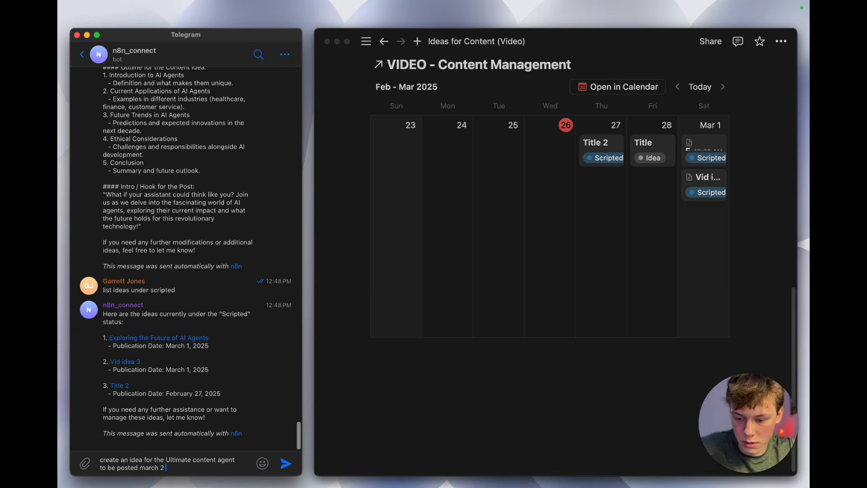
type("ed march 2")
key("Return")
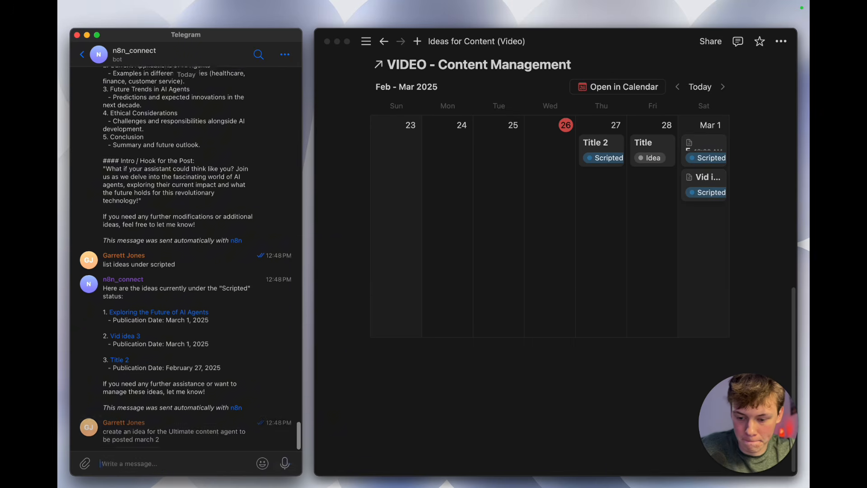
Step: Look for the new idea on the Notion board and open its March 2 entry from the calendar view
scroll(633, 305, "up", 10)
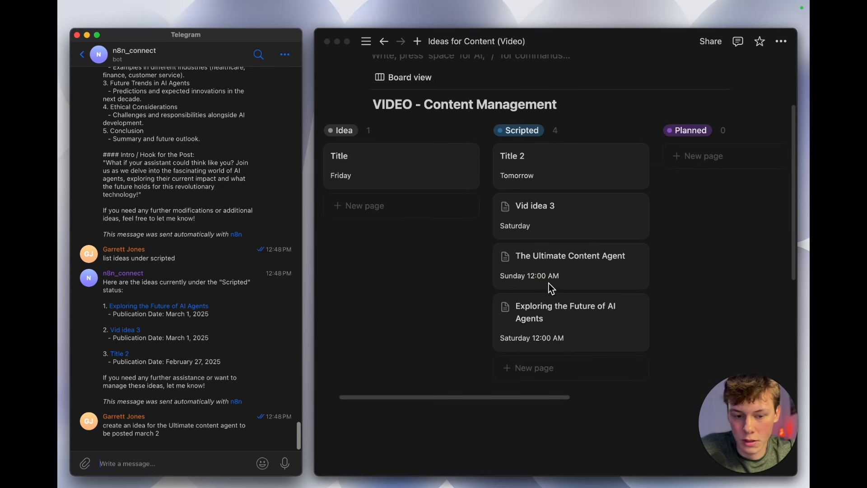
scroll(533, 281, "down", 8)
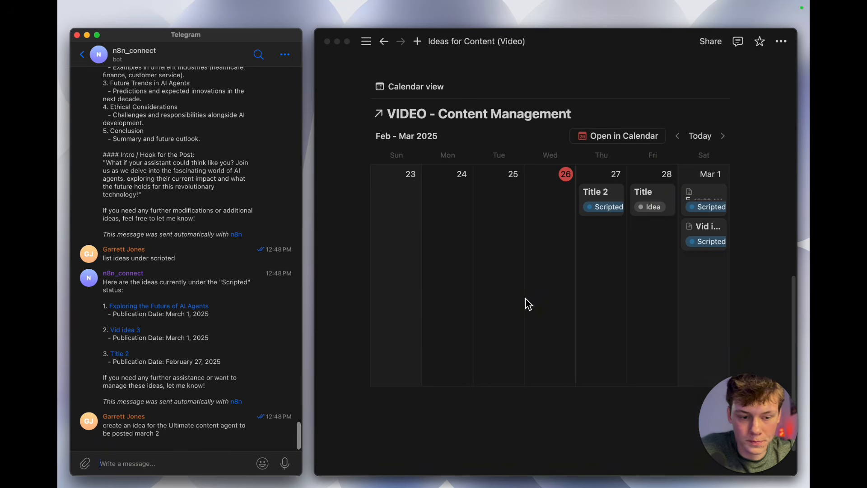
left_click(641, 241)
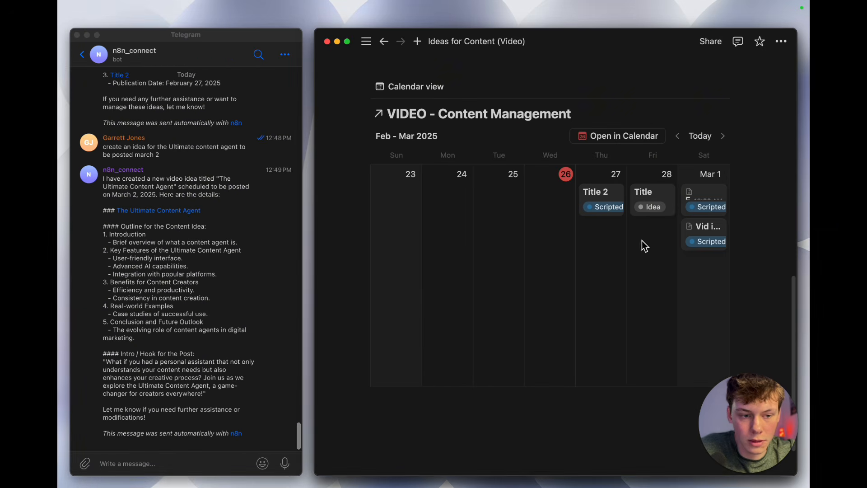
left_click(723, 138)
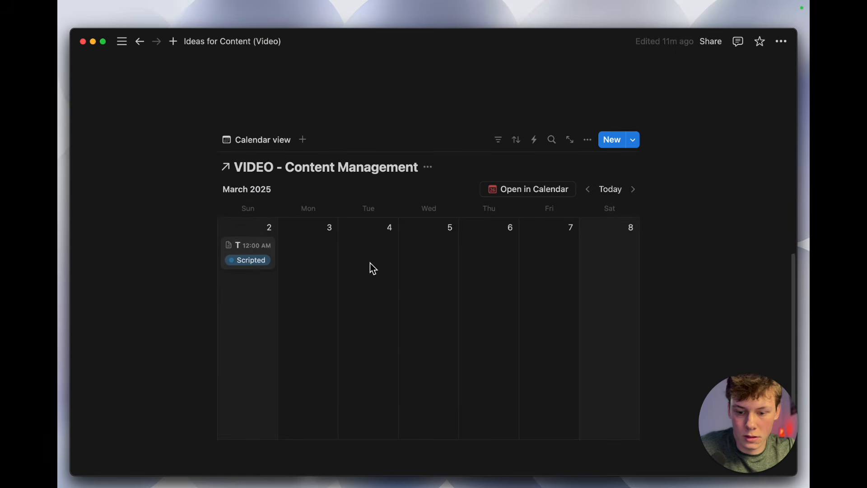
scroll(373, 268, "down", 1)
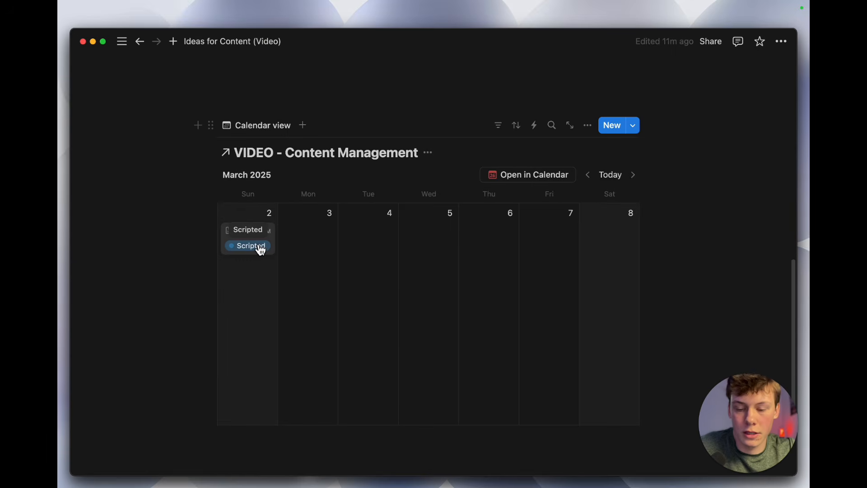
left_click(264, 244)
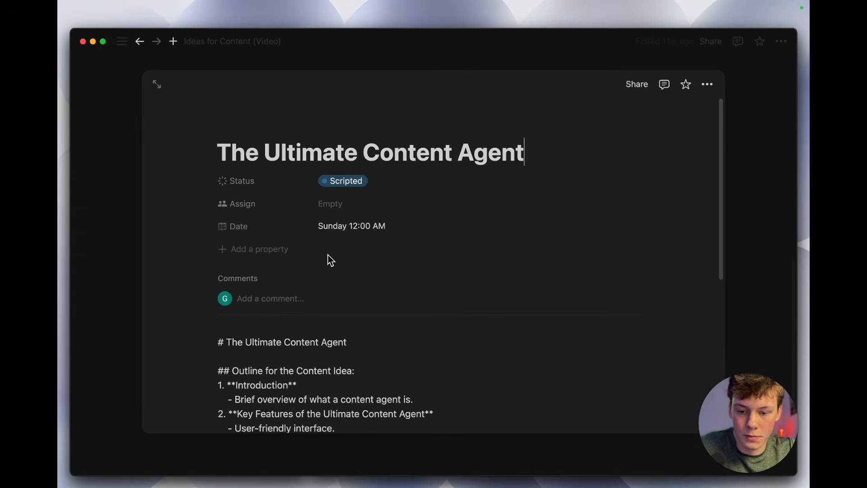
Step: Examine the title, outline and intro hook of The Ultimate Content Agent page, close it, and review the board and calendar
scroll(299, 154, "down", 1)
triple_click(287, 144)
left_click(294, 144)
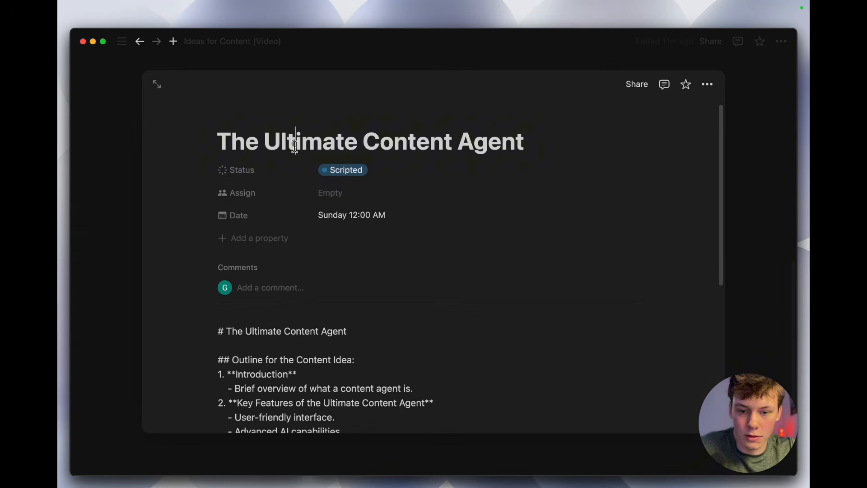
scroll(302, 265, "down", 2)
scroll(298, 271, "down", 3)
left_click_drag(219, 176, 347, 176)
left_click_drag(224, 204, 441, 389)
scroll(449, 394, "down", 4)
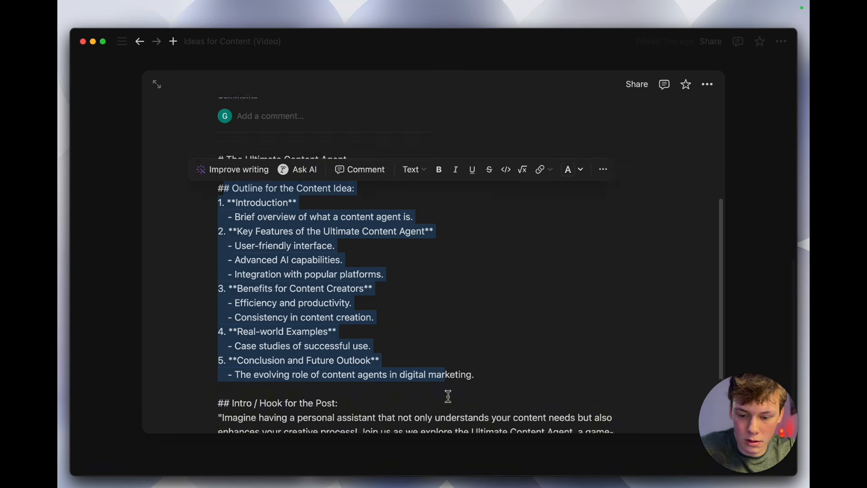
left_click(230, 307)
left_click_drag(229, 307, 382, 360)
left_click(382, 360)
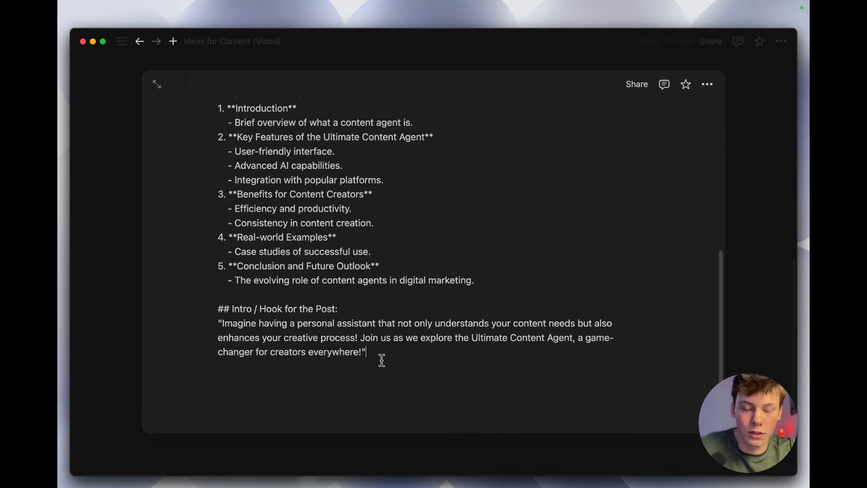
left_click(138, 180)
scroll(360, 258, "up", 6)
scroll(360, 258, "up", 3)
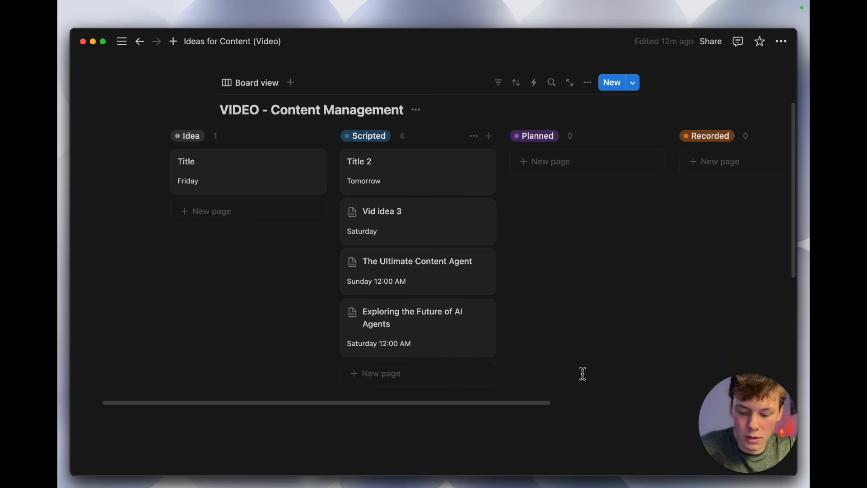
scroll(569, 361, "down", 10)
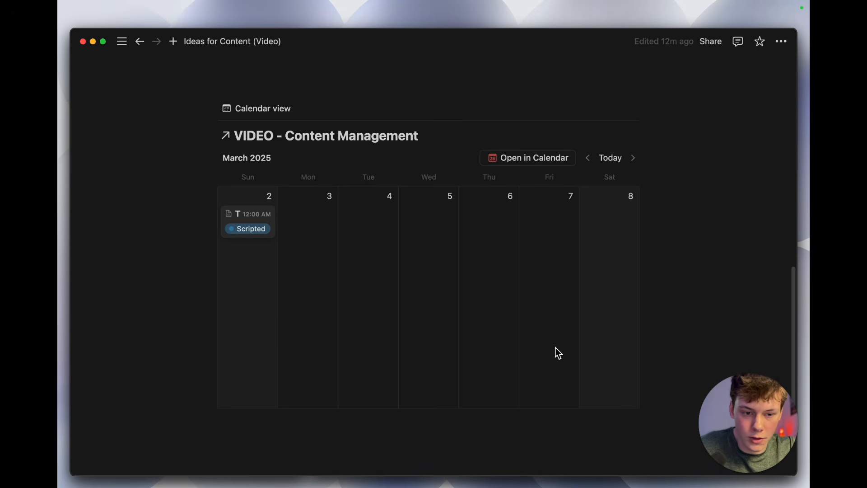
scroll(495, 303, "up", 5)
Step: Switch to Telegram and send the bot the message "create content ideas for AI Agents"
key("super+Tab")
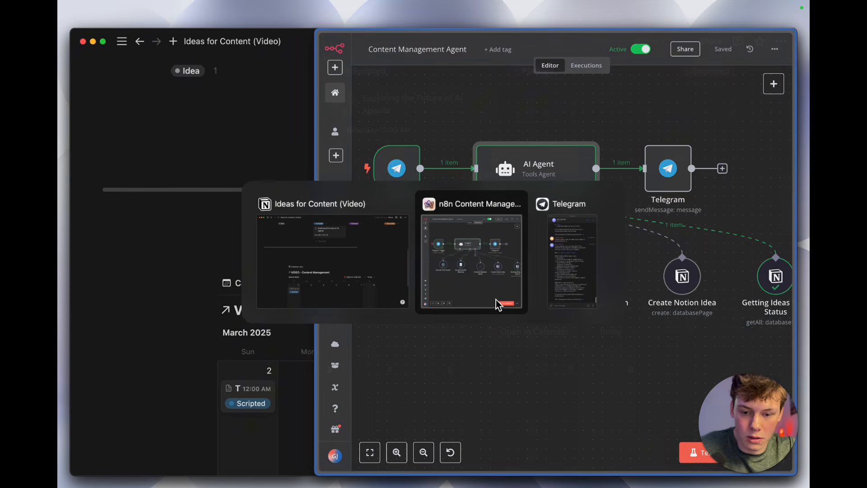
key("super+Tab")
key("super+Tab")
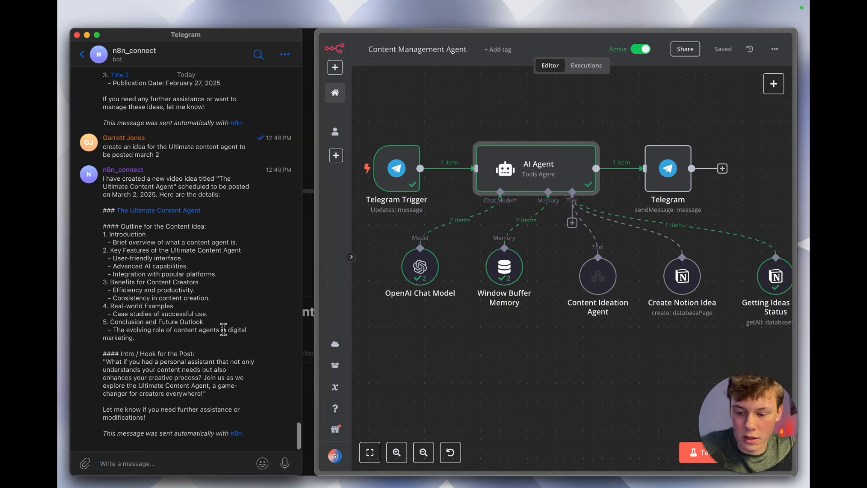
type("cre")
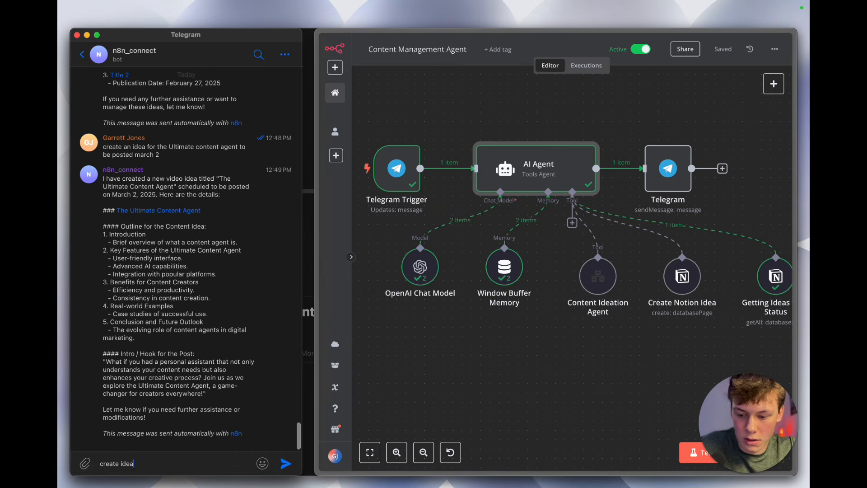
type("ate content ideas for AI Agents")
key("Return")
Step: Check the workflow's executions and the bot's content ideas reply in Telegram, then return to the n8n workflow editor
left_click(585, 65)
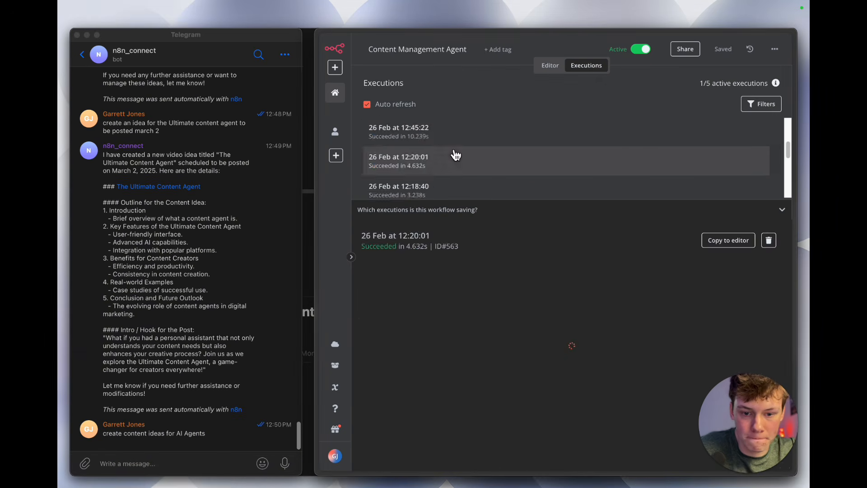
left_click(206, 382)
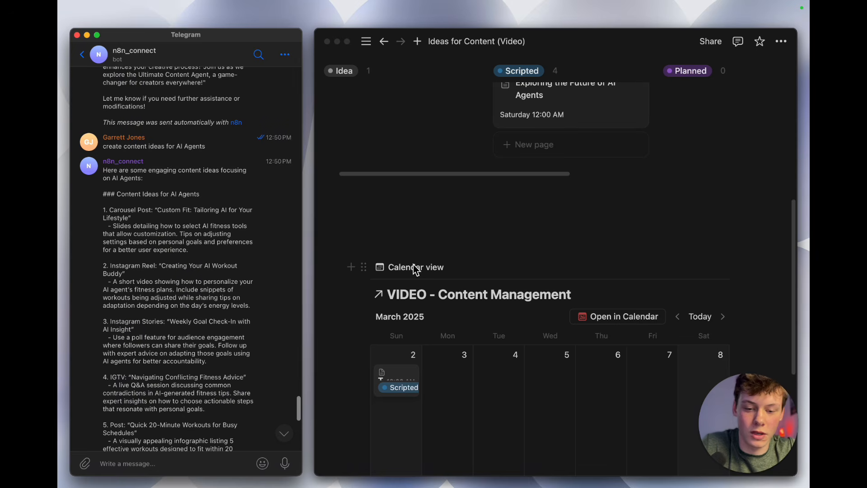
left_click(432, 243)
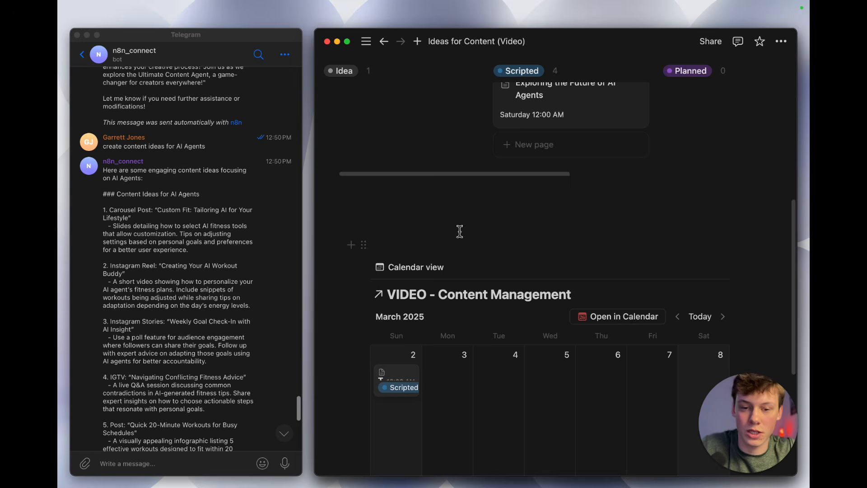
key("alt+Tab")
key("alt+Tab")
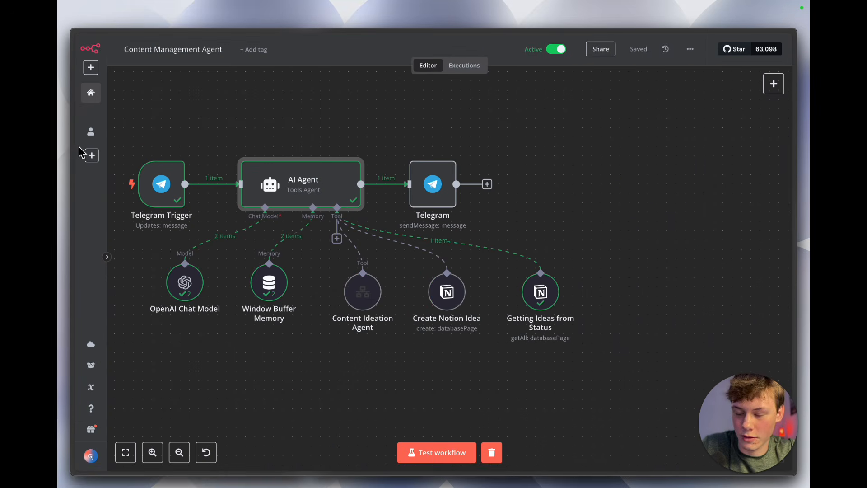
Step: Examine the Pain Point Ideas agent's system message and output in the VIDEO: Content Ideation workflow, close the node and save the workflow
mouse_move(74, 150)
left_click(114, 126)
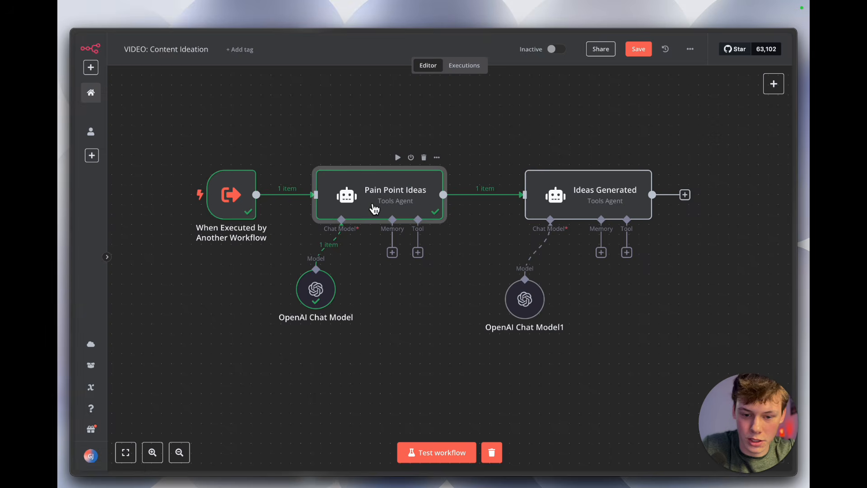
double_click(366, 206)
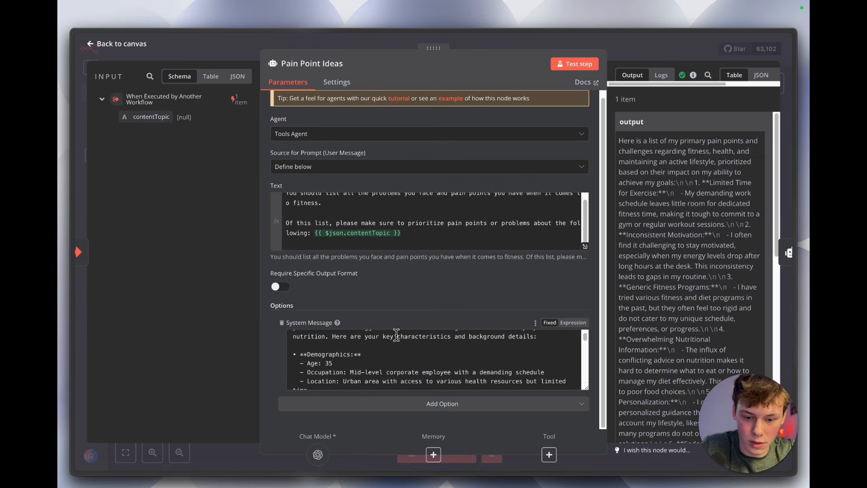
triple_click(377, 336)
left_click(386, 314)
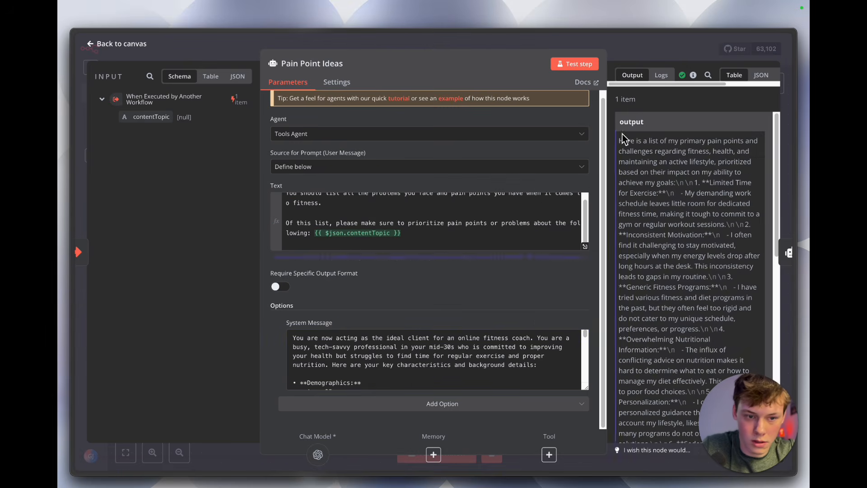
left_click(633, 53)
left_click(642, 52)
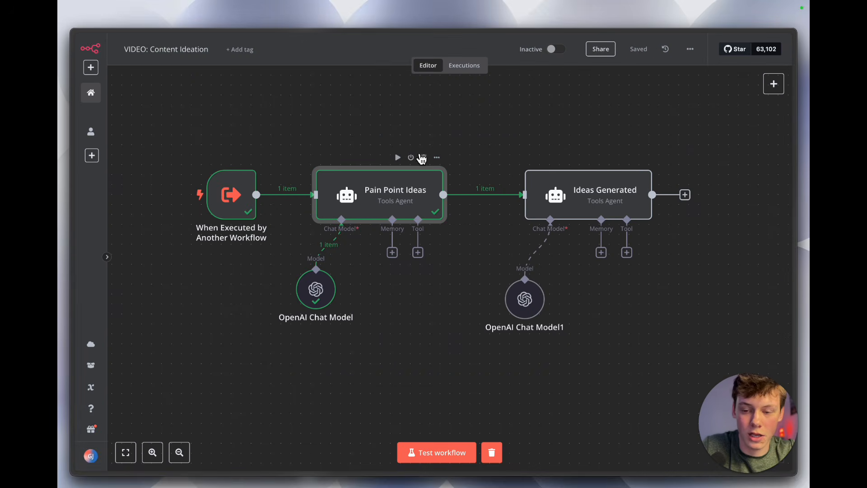
Step: Switch to Telegram, review the AI Agents content ideas and send the bot the message "create an idea for number 7"
key("super+Tab")
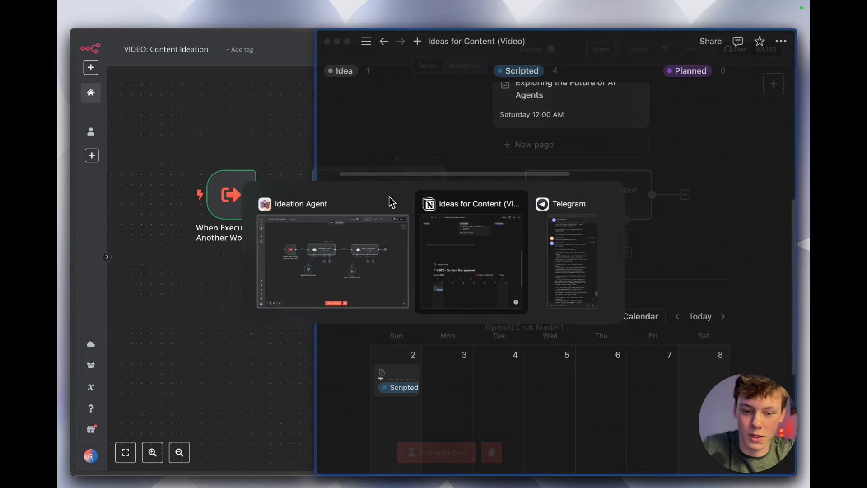
left_click(289, 251)
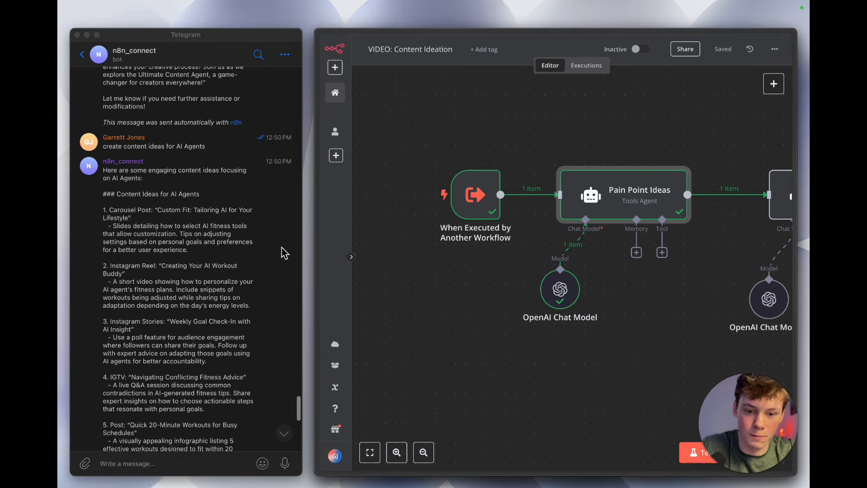
left_click(283, 253)
scroll(225, 293, "down", 5)
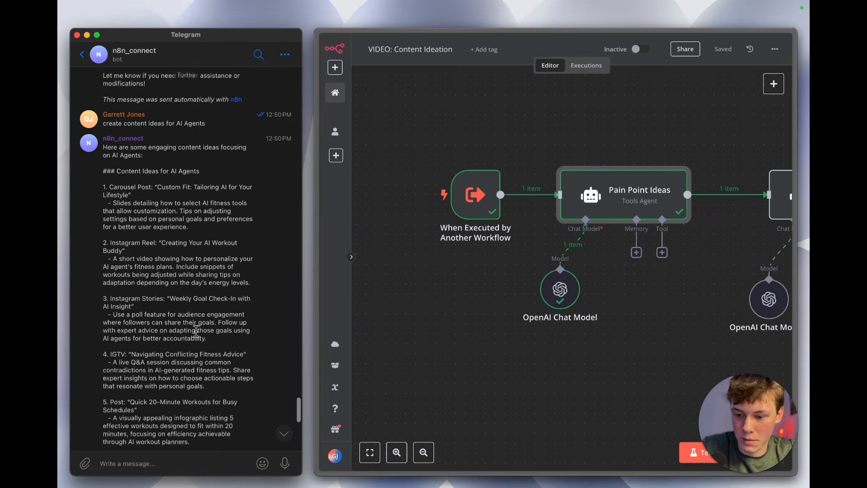
scroll(195, 328, "down", 5)
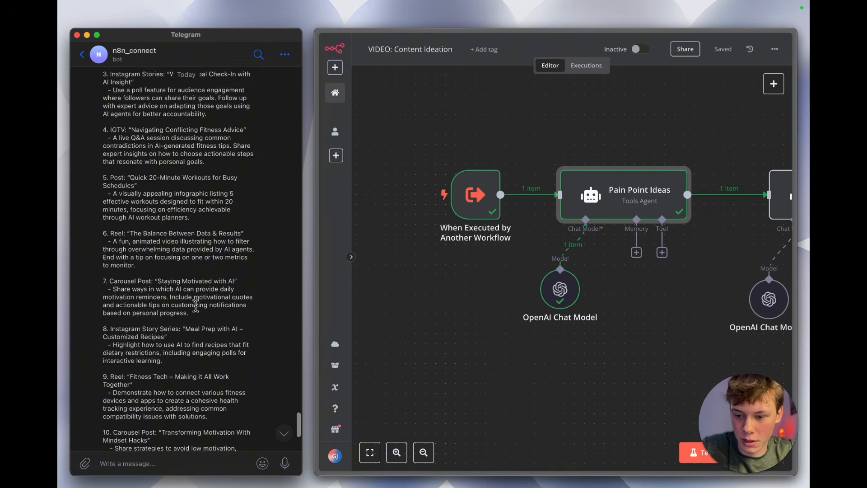
left_click(153, 473)
type("create an")
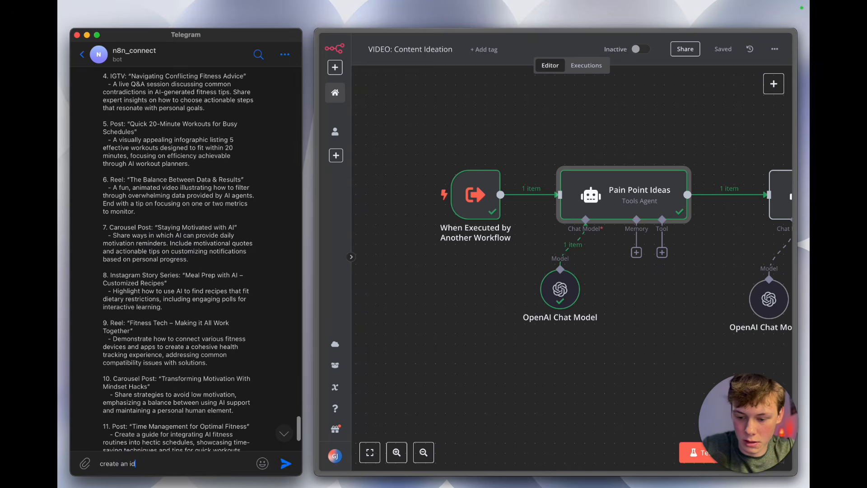
type(" idea f")
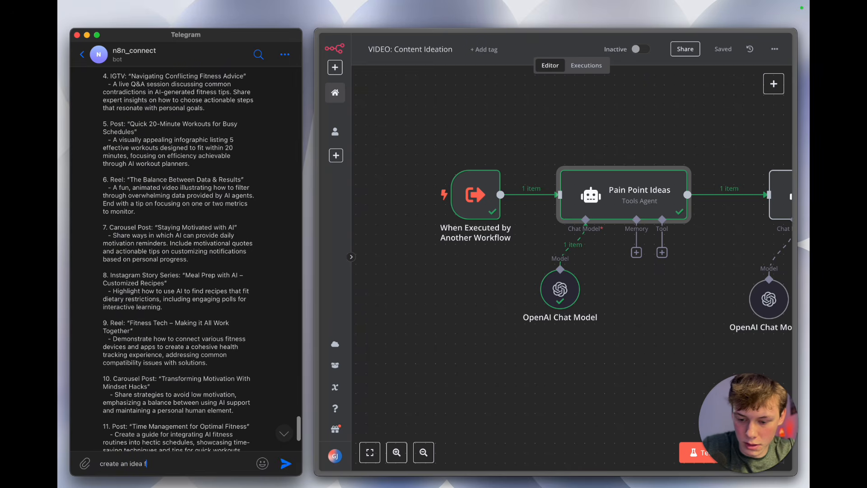
type("or number 7")
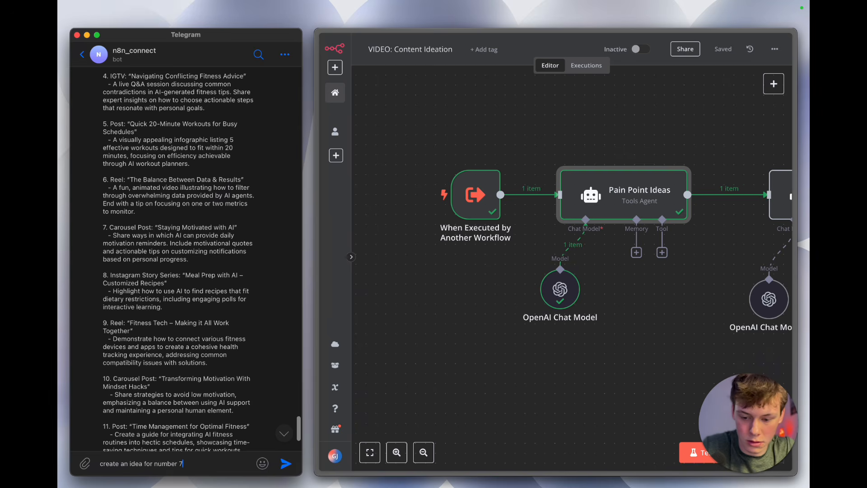
key("Return")
Step: Check the Notion board's Scripted column for the new idea and return to the Content Management Agent workflow in n8n
key("super+Tab")
scroll(560, 347, "up", 2)
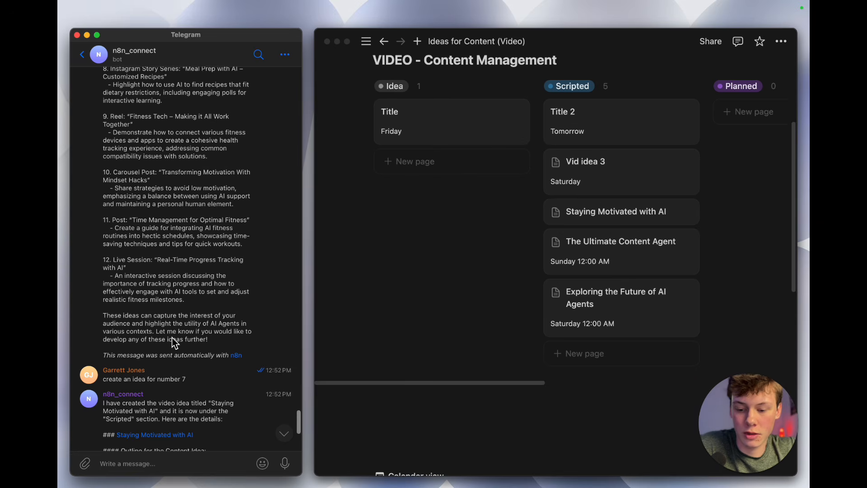
scroll(240, 308, "up", 3)
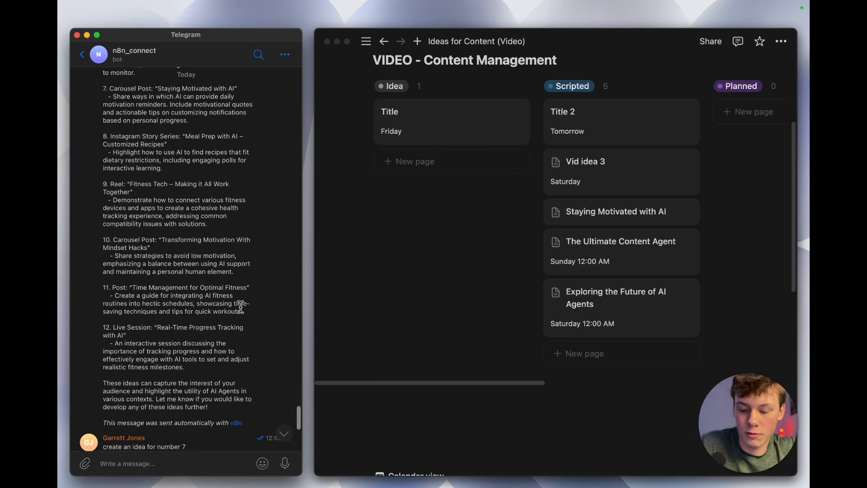
key("super+Tab")
scroll(593, 319, "down", 1)
scroll(593, 320, "left", 1)
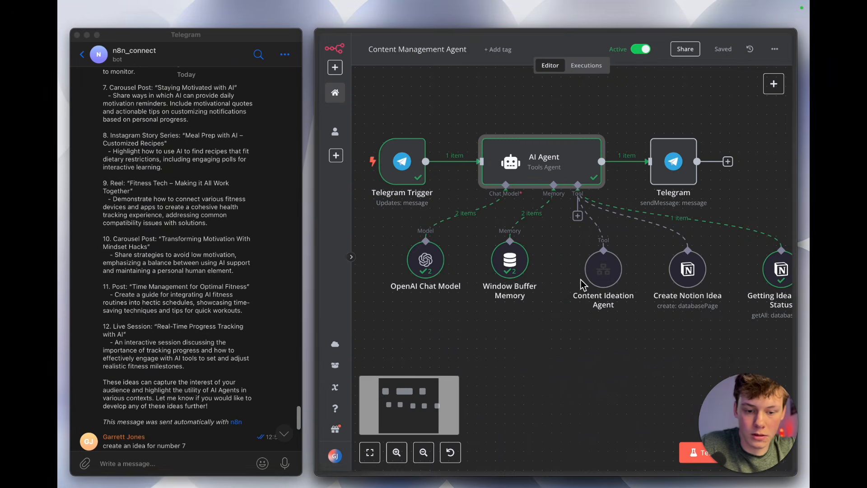
Step: Find idea 7 in the bot's Telegram list of content ideas and highlight its title
left_click(236, 310)
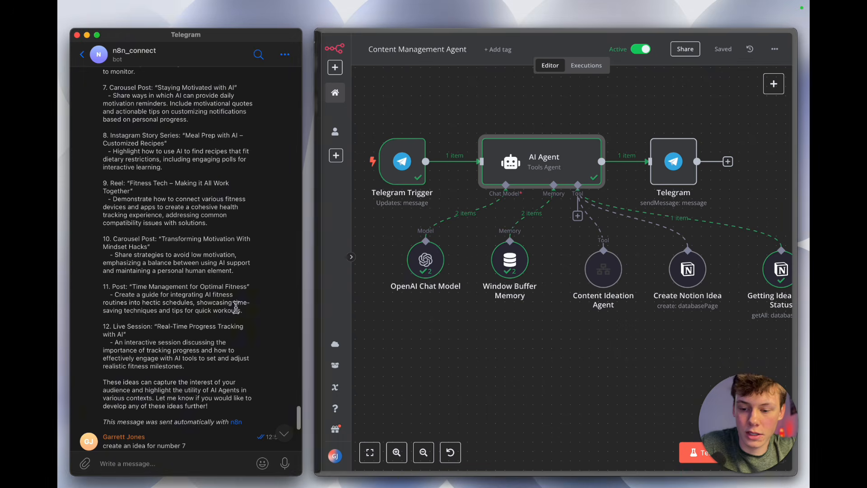
scroll(205, 266, "up", 5)
left_click_drag(124, 125, 218, 310)
left_click(219, 309)
left_click_drag(109, 213, 242, 215)
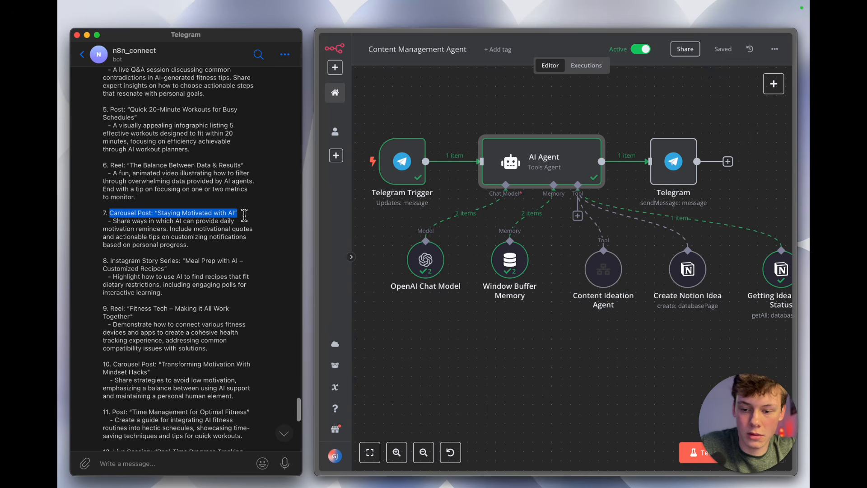
Step: Switch to Notion, open the Staying Motivated with AI page from the Scripted column and examine its properties and outline
key("alt+Tab")
key("alt+Tab")
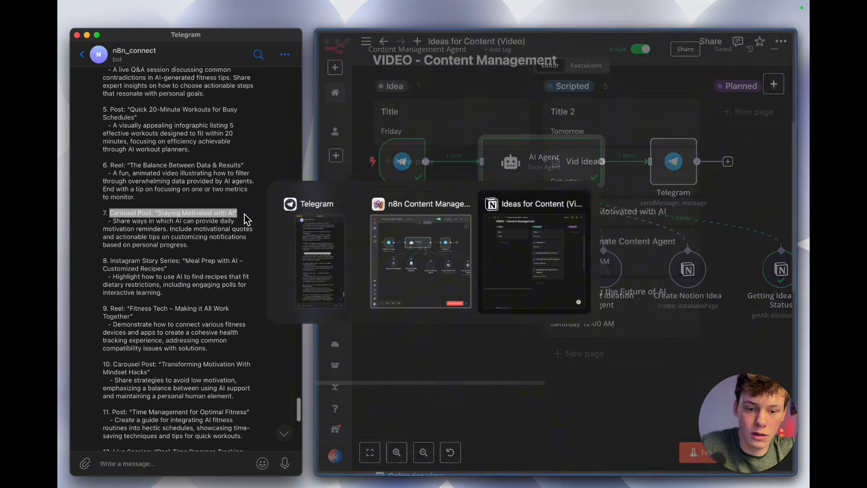
scroll(533, 216, "up", 2)
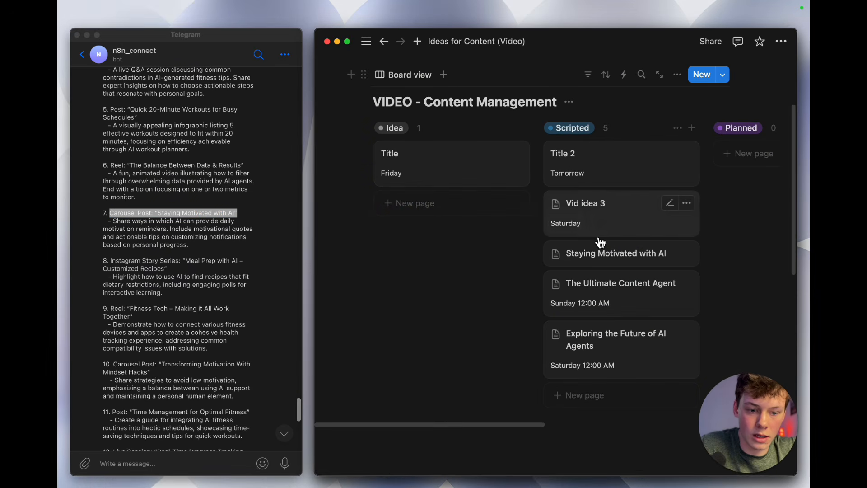
scroll(601, 242, "right", 2)
scroll(556, 300, "down", 1)
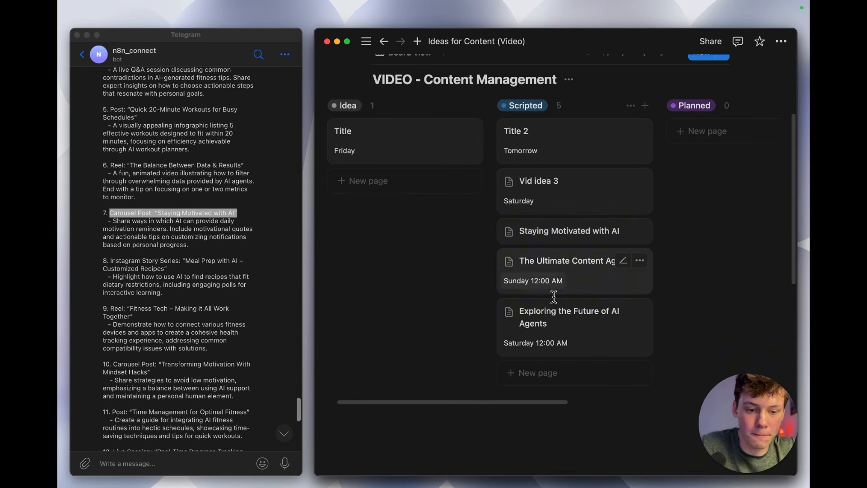
left_click(561, 241)
scroll(562, 245, "down", 5)
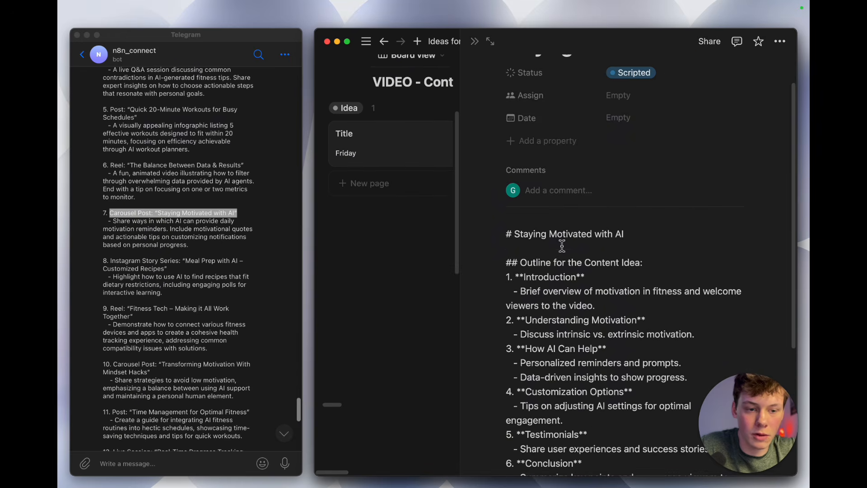
scroll(569, 271, "up", 5)
scroll(585, 304, "down", 5)
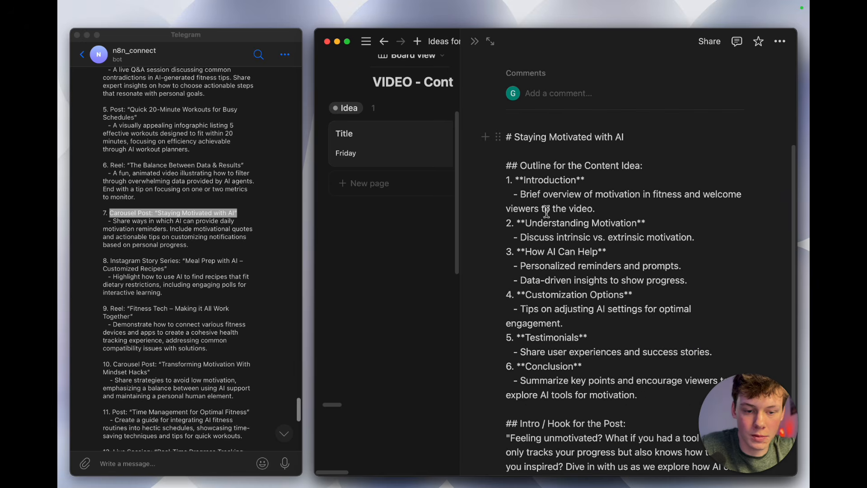
left_click_drag(519, 148, 570, 280)
left_click(568, 280)
Step: Compare idea 7 and the bot's latest Telegram reply with the Staying Motivated with AI page in Notion, and close the page
left_click(138, 270)
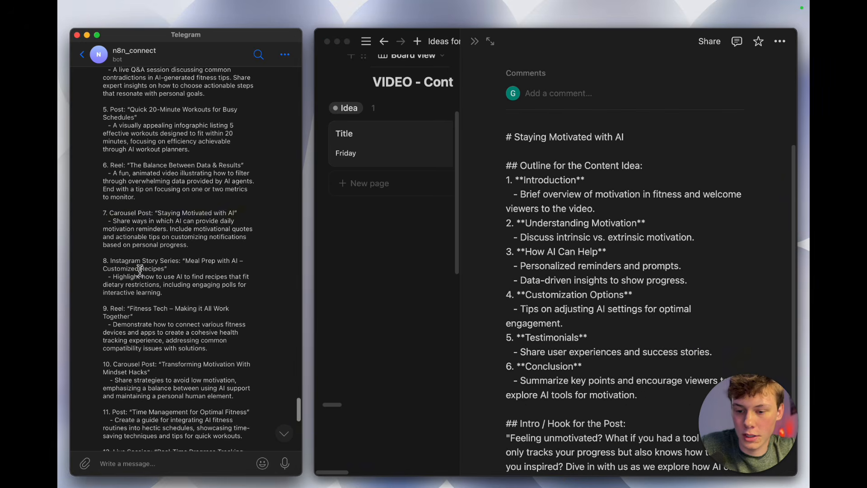
scroll(138, 269, "down", 3)
left_click_drag(104, 130, 238, 130)
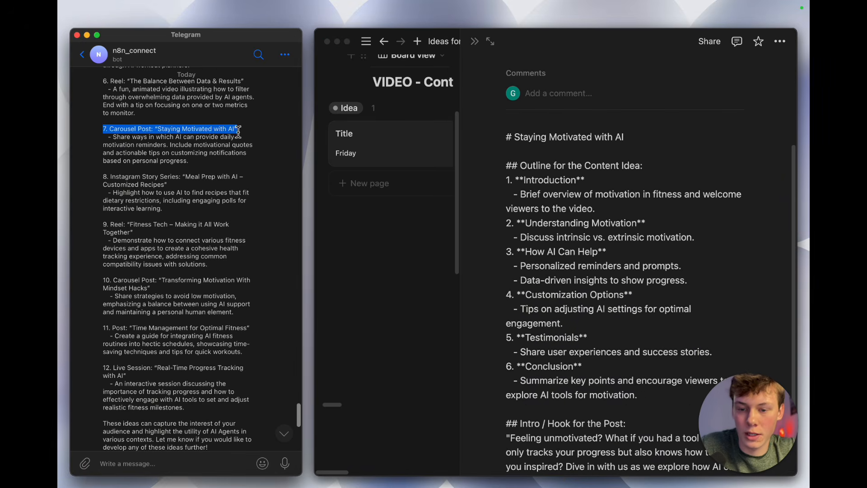
scroll(219, 181, "down", 5)
scroll(217, 271, "down", 5)
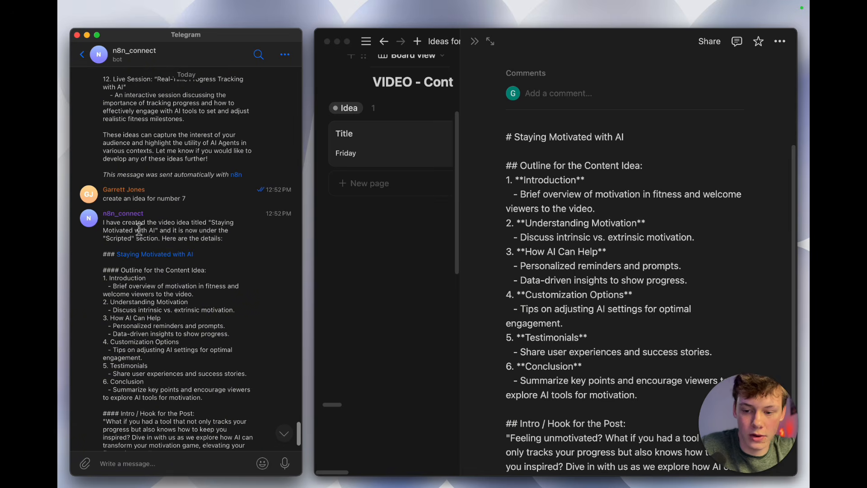
scroll(176, 316, "down", 2)
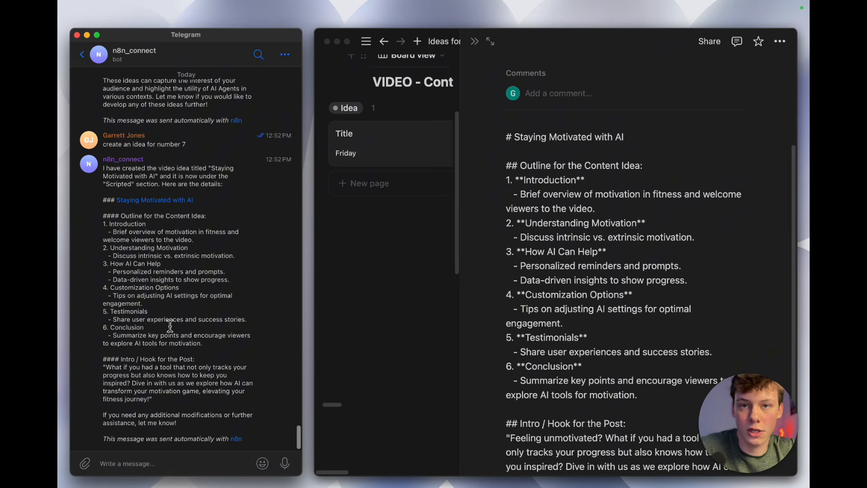
left_click(569, 357)
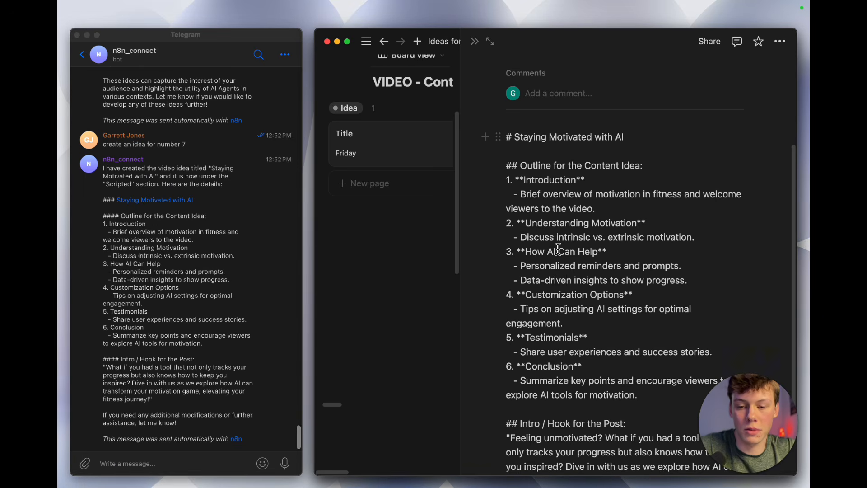
key("Escape")
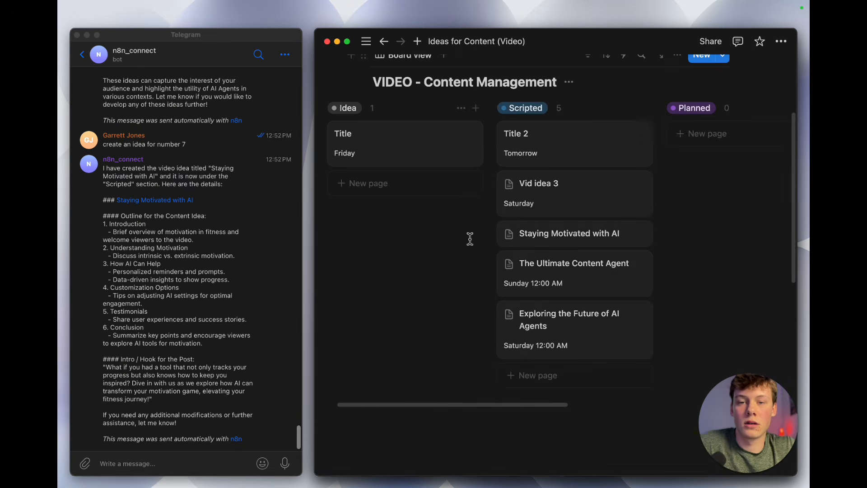